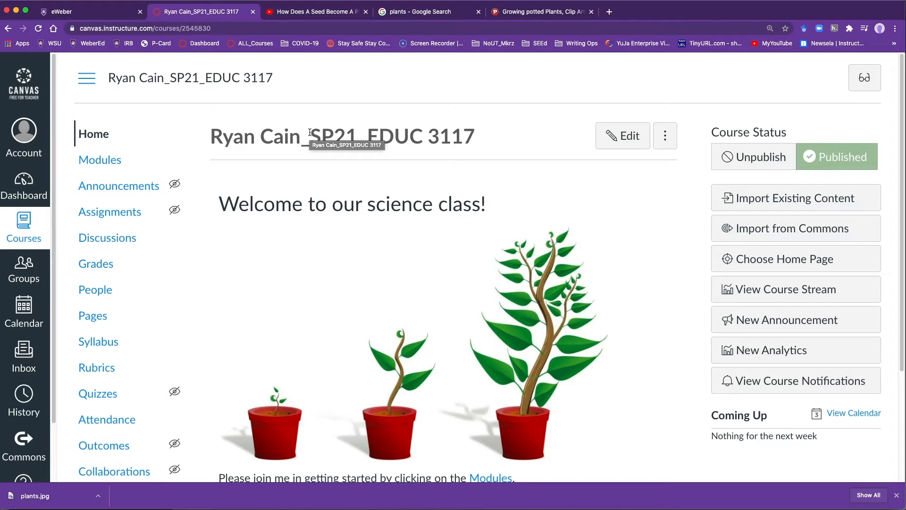
# Open the course's Modules page and expand the Sample Module
pyautogui.click(105, 165)
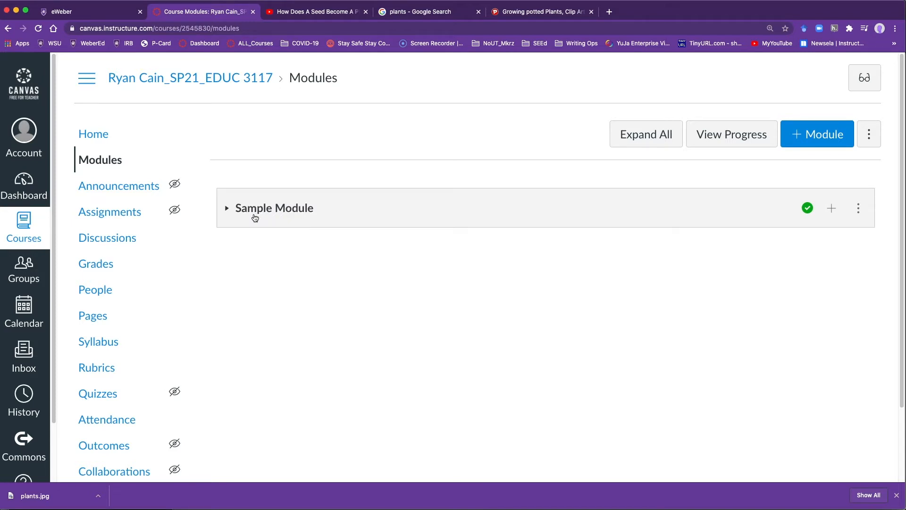
pyautogui.click(227, 210)
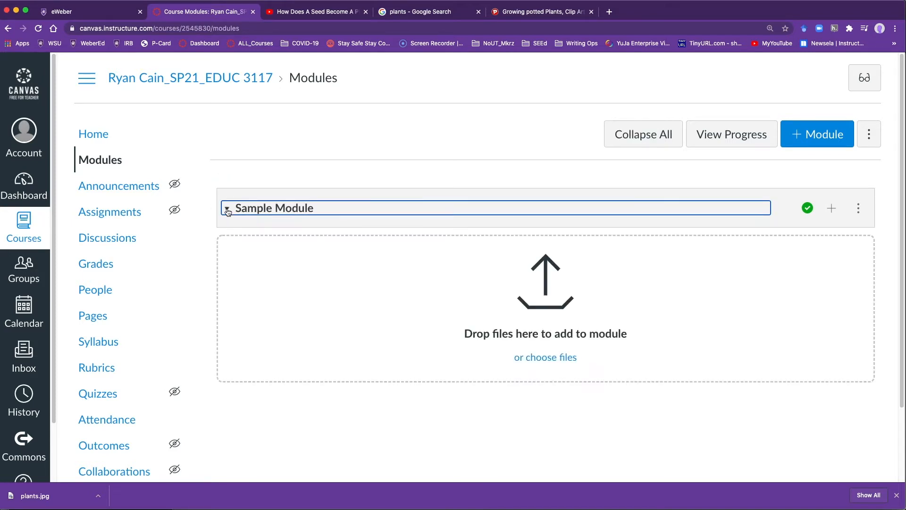
pyautogui.click(227, 209)
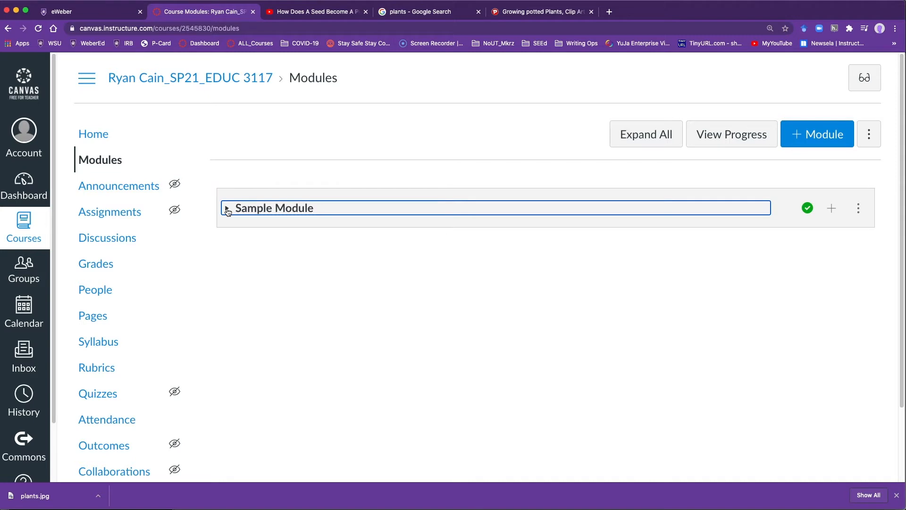
pyautogui.click(227, 210)
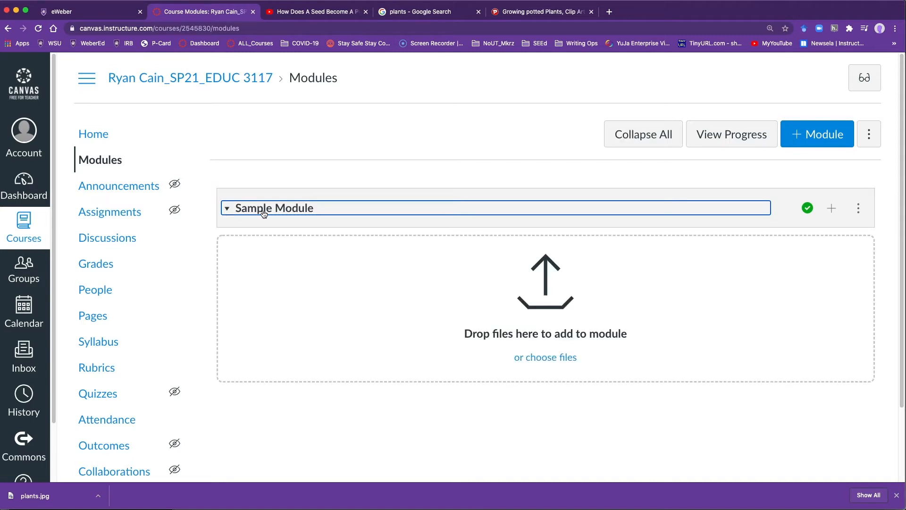
pyautogui.click(227, 209)
pyautogui.click(227, 210)
pyautogui.scroll(-1, 614, 257)
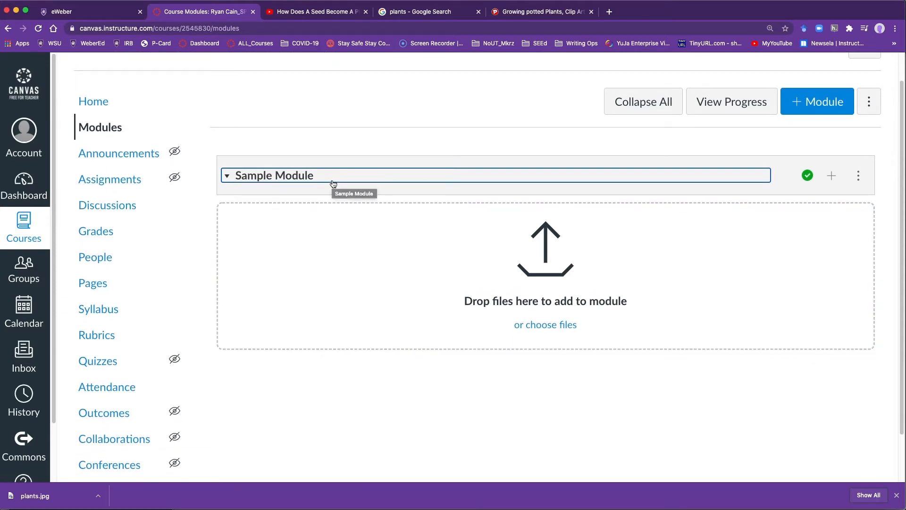
# Create a module named "Plant Unit" and publish it
pyautogui.click(820, 105)
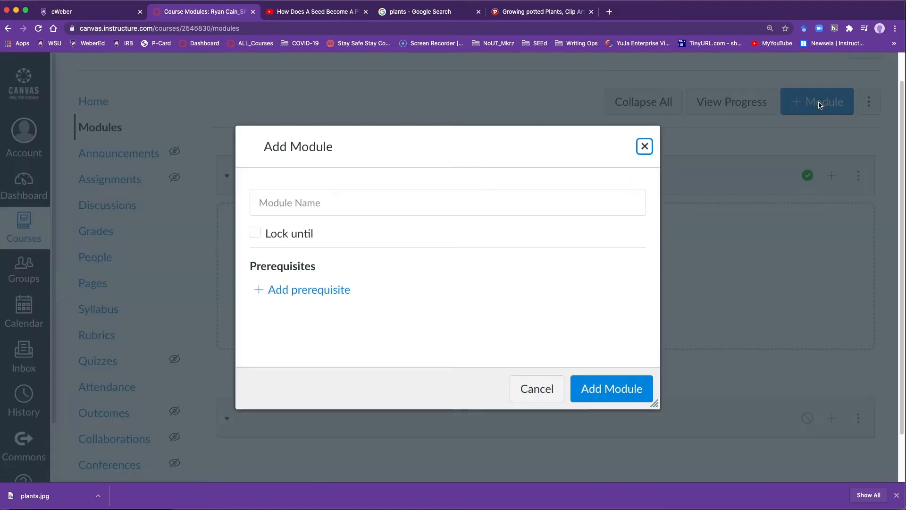
pyautogui.click(399, 202)
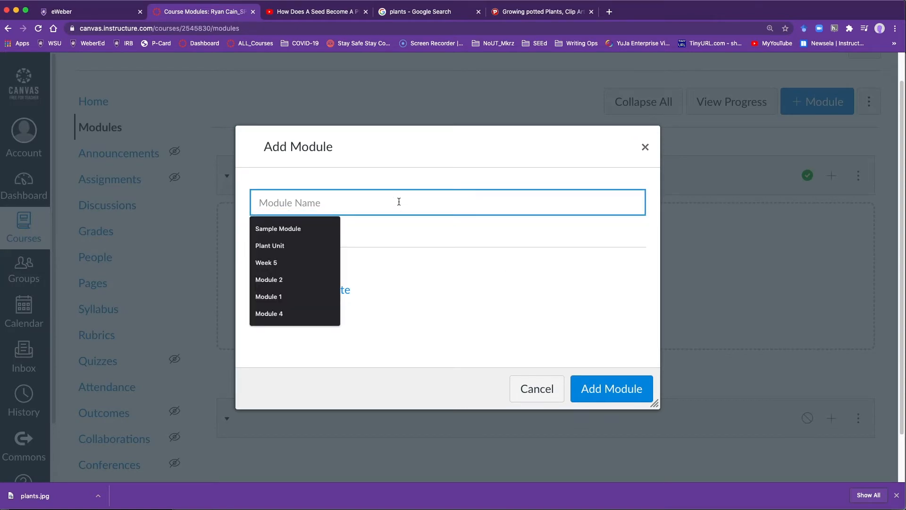
pyautogui.write('Plan')
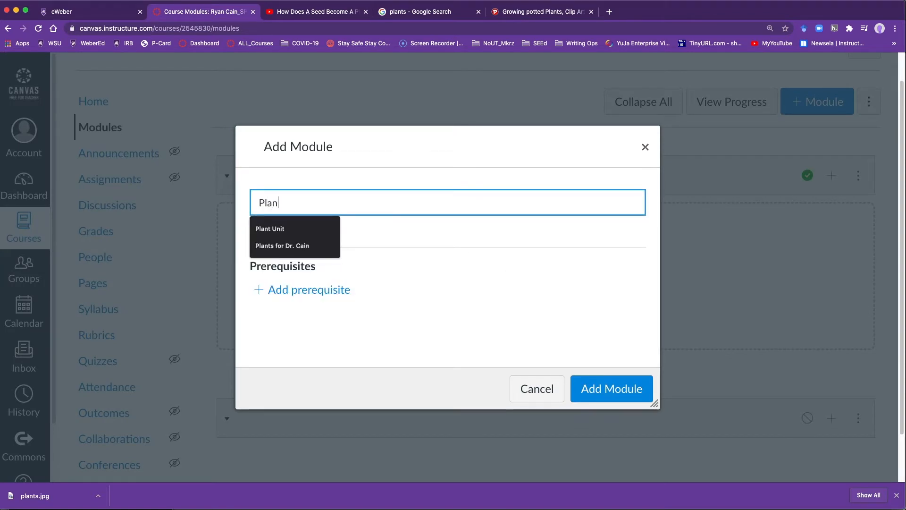
pyautogui.write('t Unit')
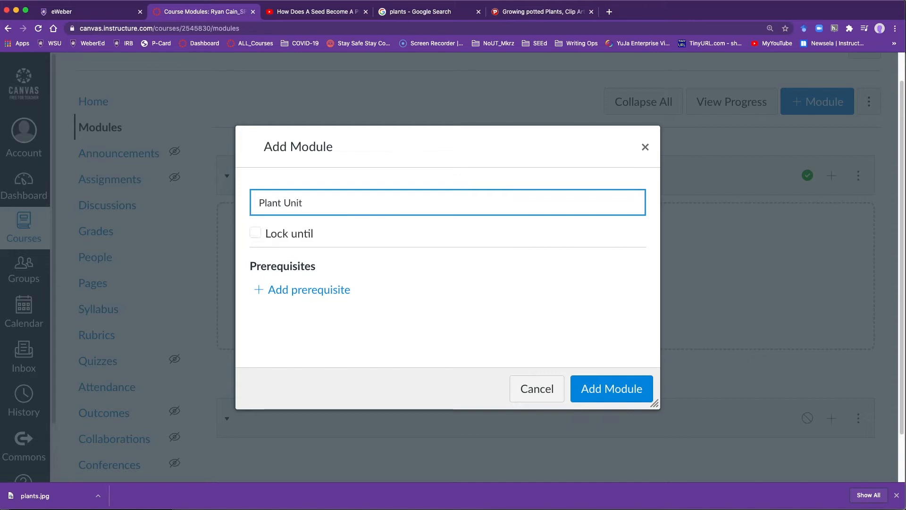
pyautogui.click(642, 388)
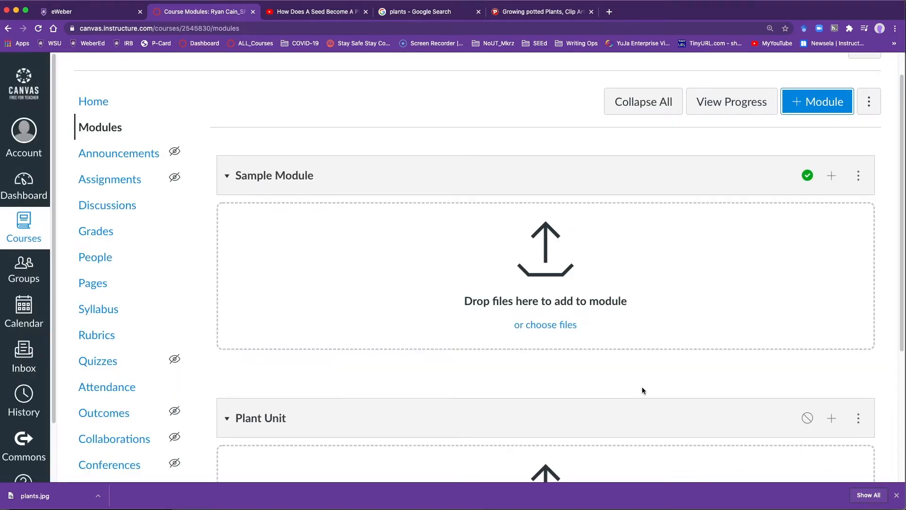
pyautogui.scroll(-4, 641, 390)
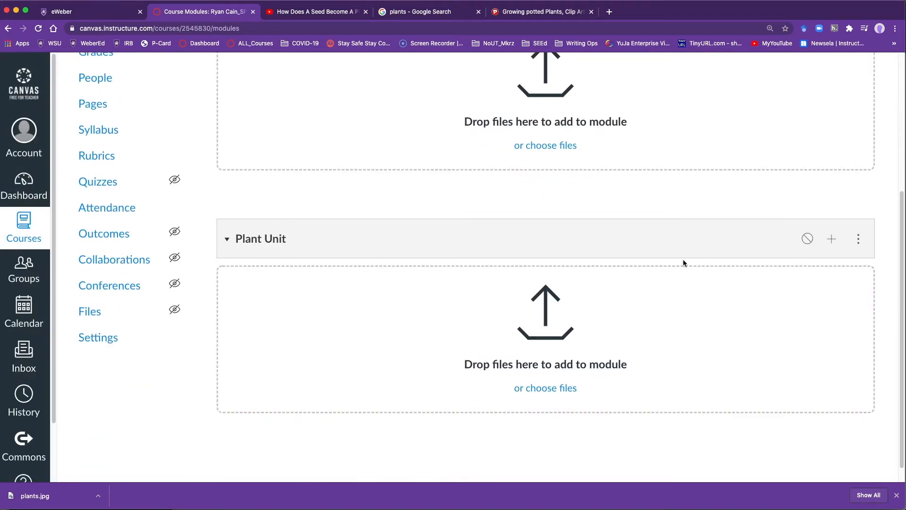
pyautogui.click(808, 242)
# Add a new page named "Introduction to Plants" to the Plant Unit module, without indentation
pyautogui.click(832, 241)
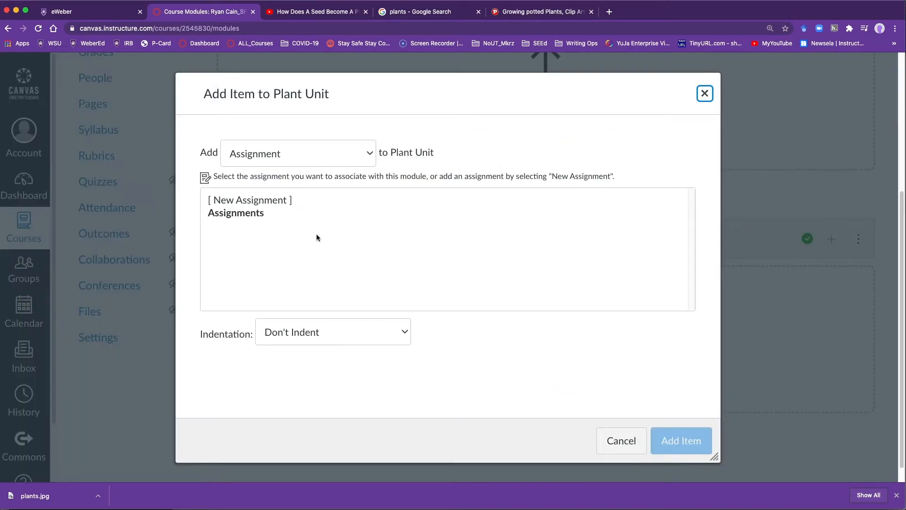
pyautogui.click(370, 158)
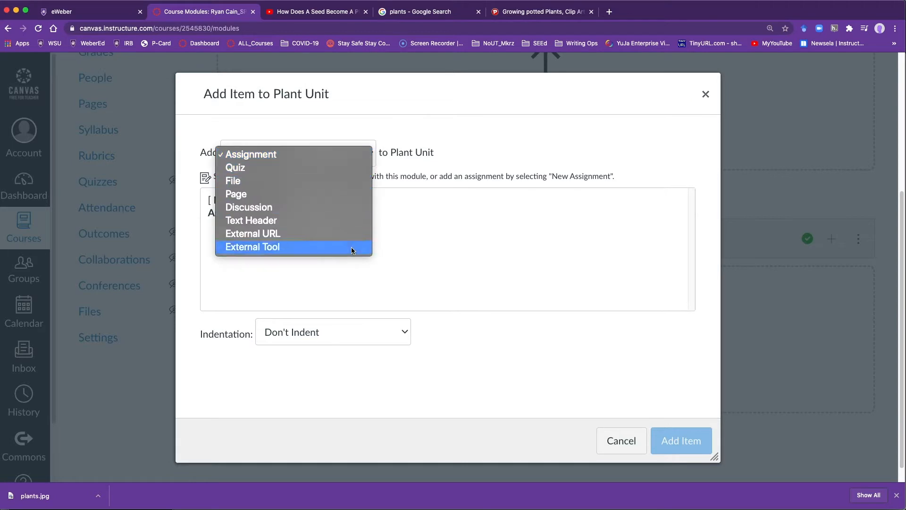
pyautogui.click(333, 197)
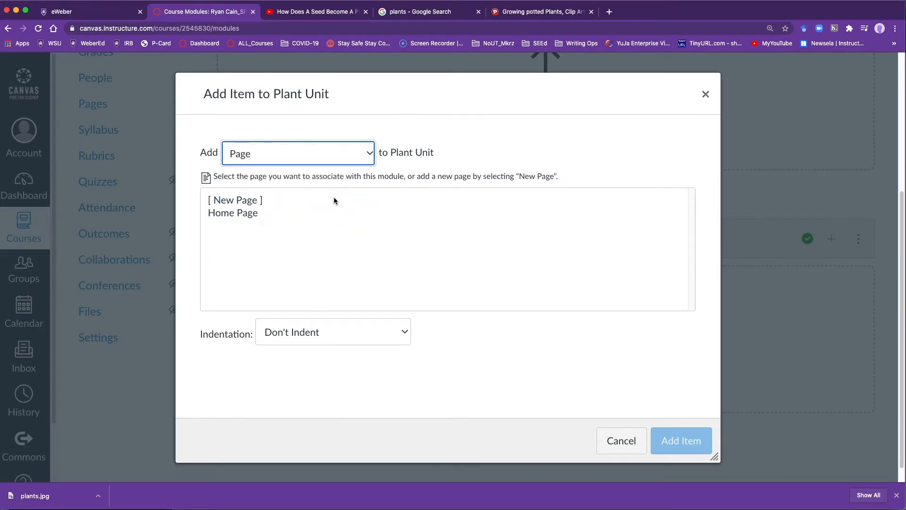
pyautogui.click(248, 215)
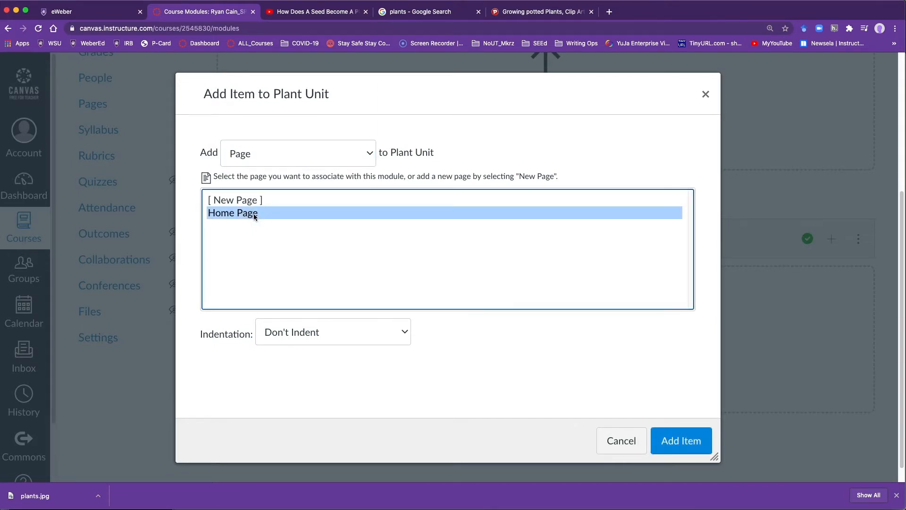
pyautogui.click(265, 201)
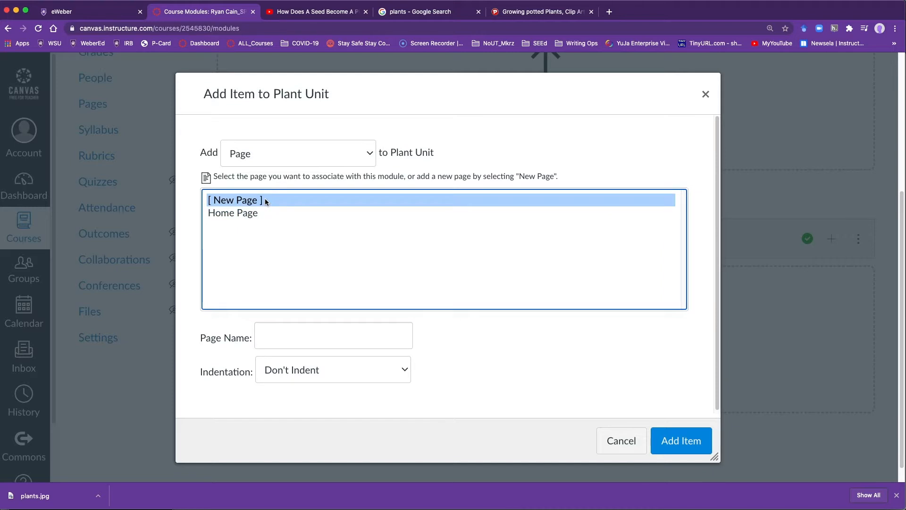
pyautogui.click(346, 338)
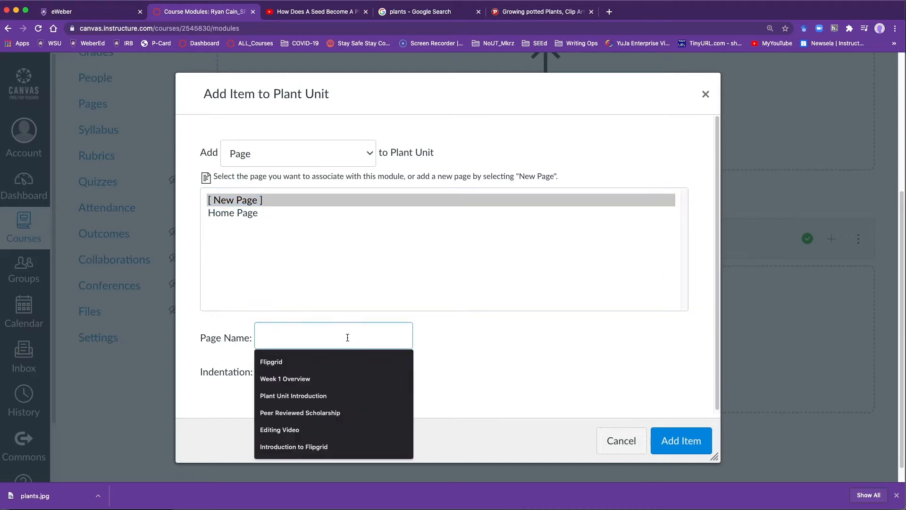
pyautogui.write('Intro')
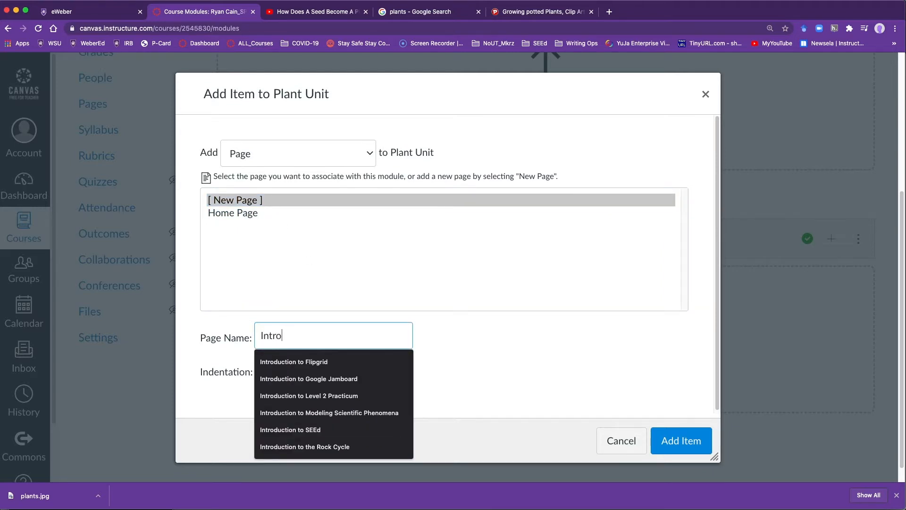
pyautogui.write('duction to Plants')
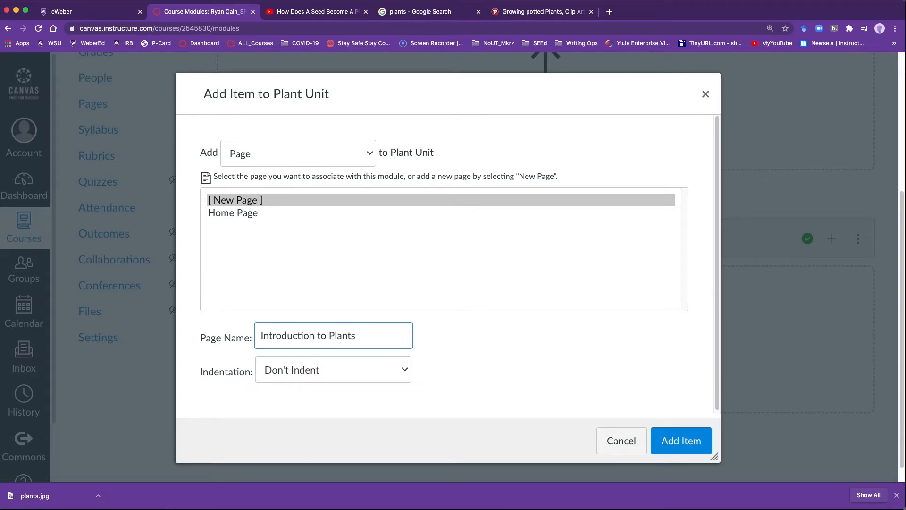
pyautogui.click(683, 446)
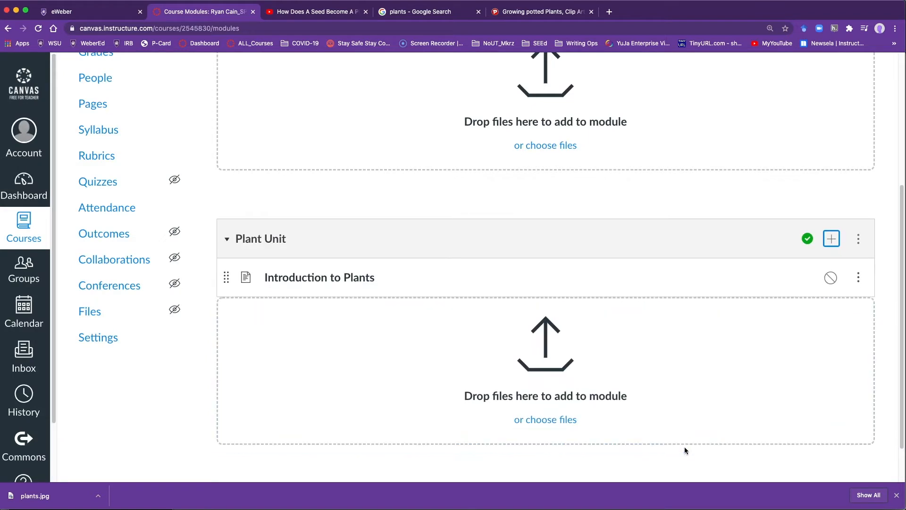
# Open the Introduction to Plants page for editing and place the cursor in its empty body
pyautogui.click(330, 283)
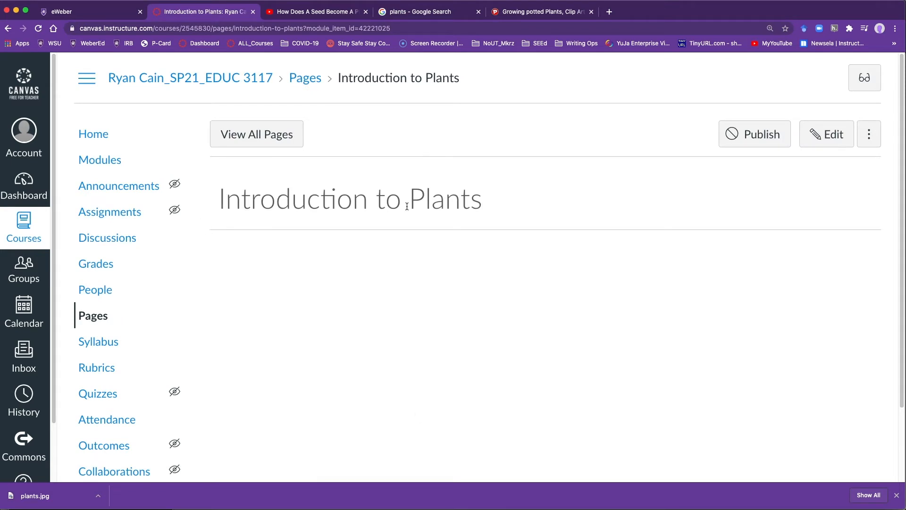
pyautogui.click(851, 137)
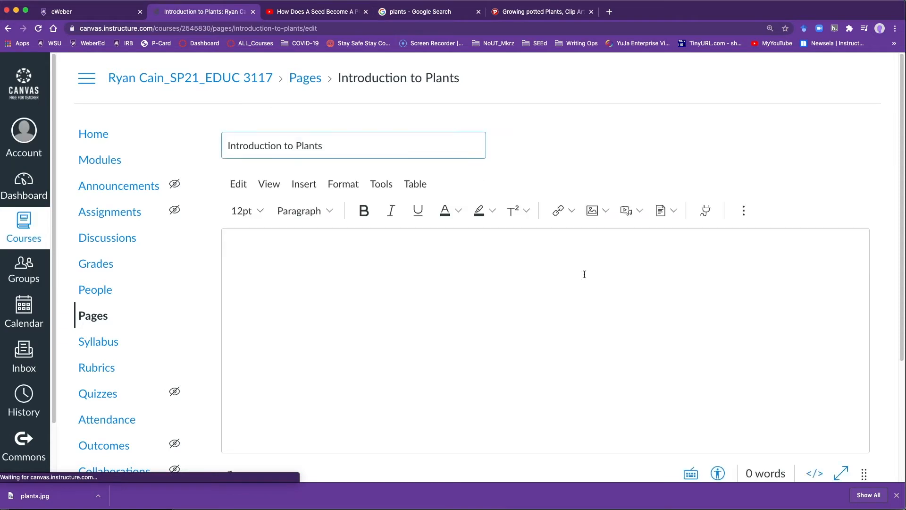
pyautogui.scroll(-2, 449, 301)
pyautogui.click(403, 238)
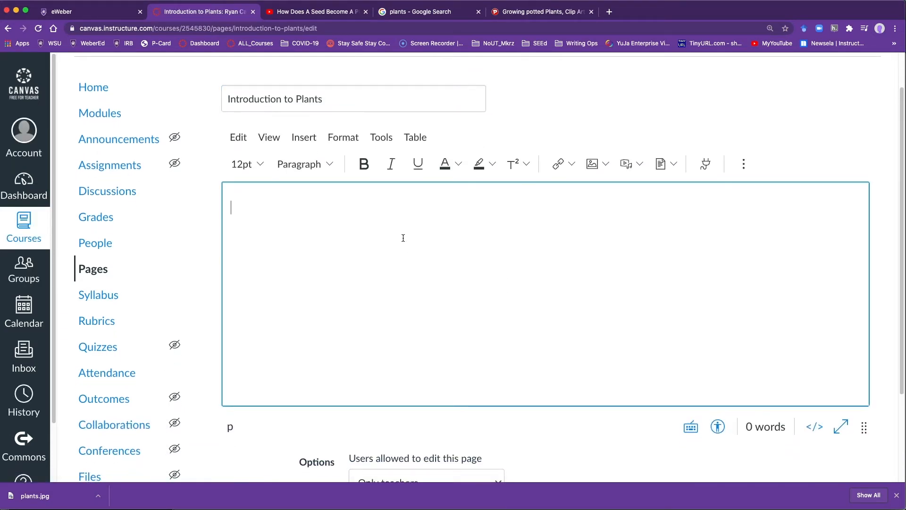
# Write "Welcome to the plant unit. During this unit we will work on answering the question what do plants need to survive and thrive."
pyautogui.write('Welcome to the plant unit.')
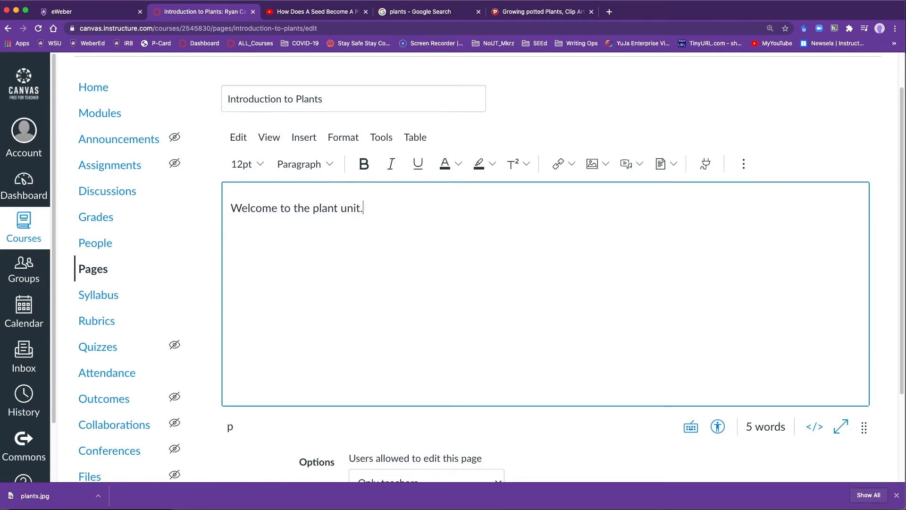
pyautogui.write(' During this unit we will work')
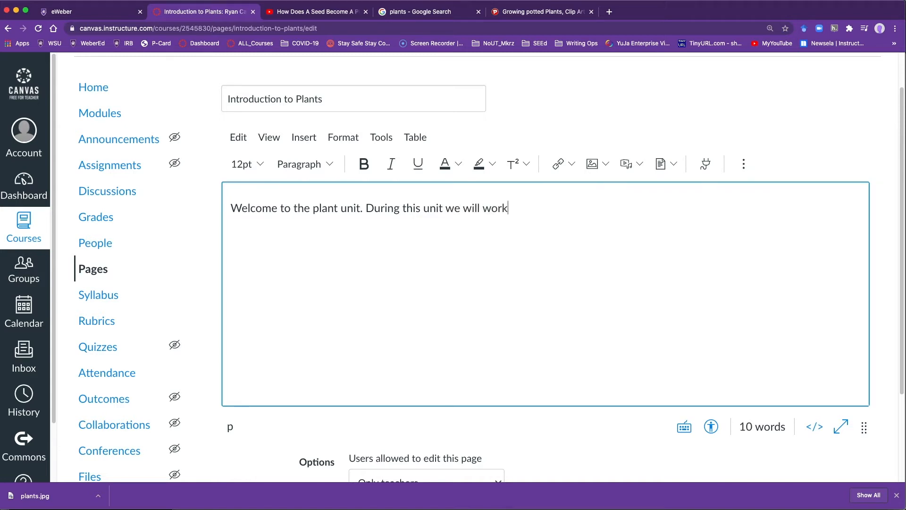
pyautogui.write(' on answering the question')
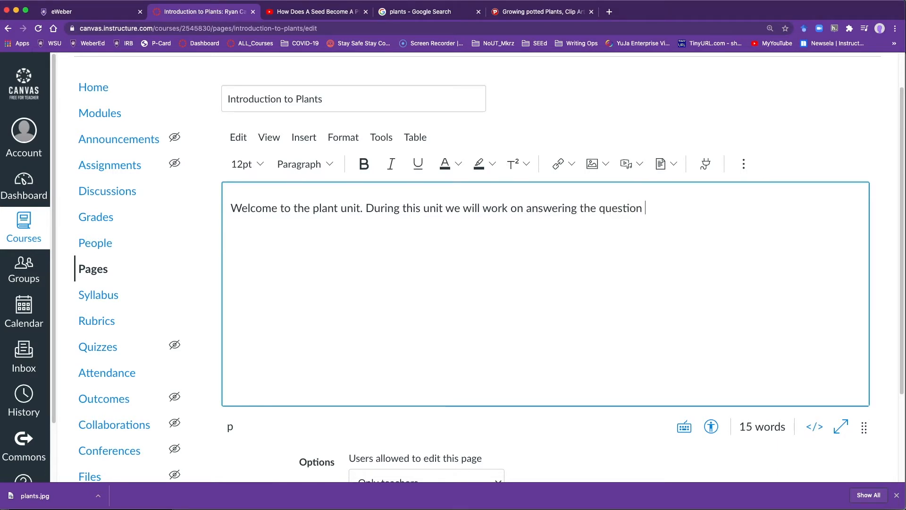
pyautogui.write(' what d')
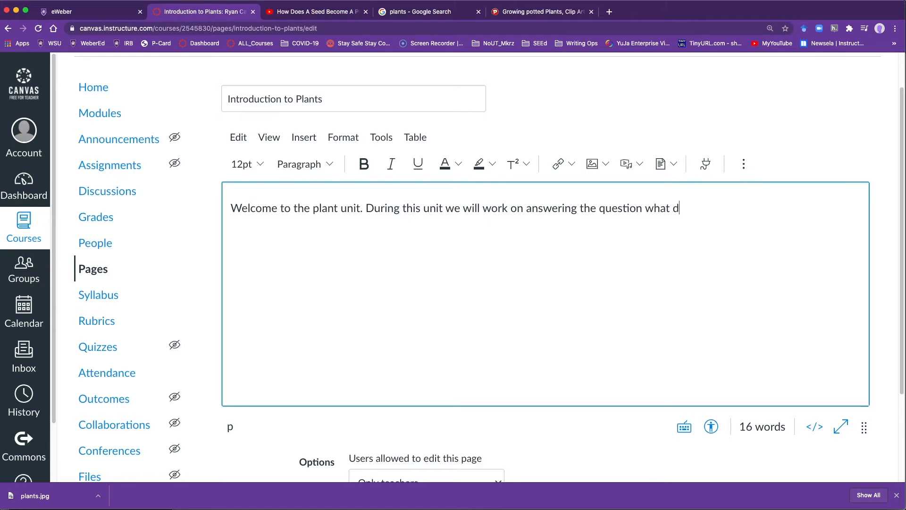
pyautogui.write('o plants ')
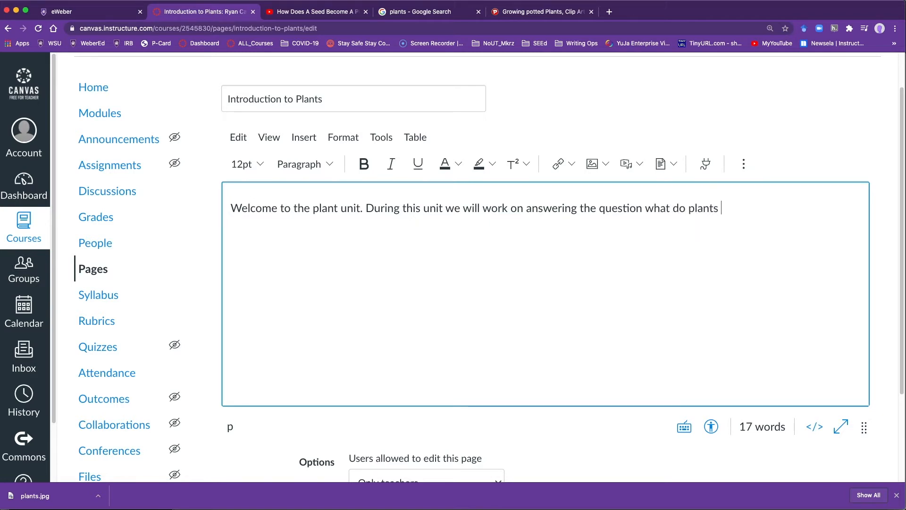
pyautogui.write('need to survive and thrive')
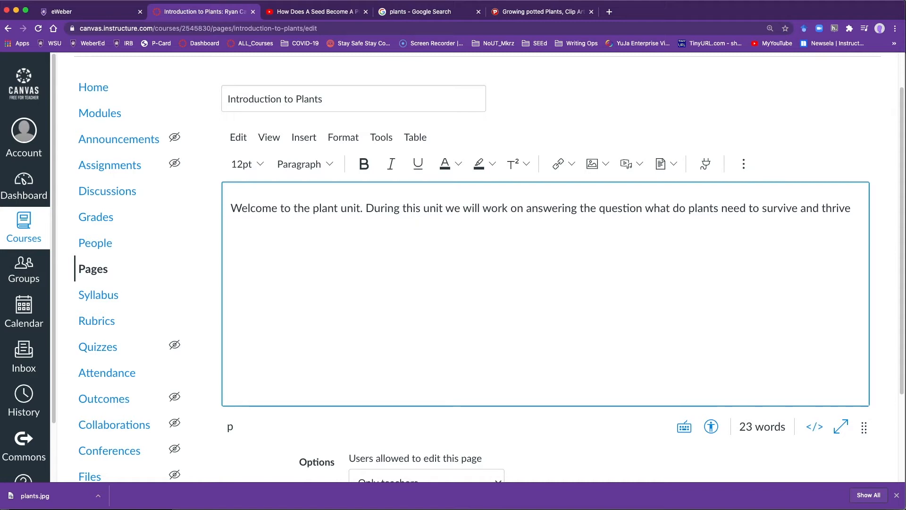
pyautogui.write('.')
# Insert "following" before "question", add a colon after "question", and move the remaining words to their own paragraph
pyautogui.click(591, 208)
pyautogui.click(581, 209)
pyautogui.click(601, 209)
pyautogui.write('following')
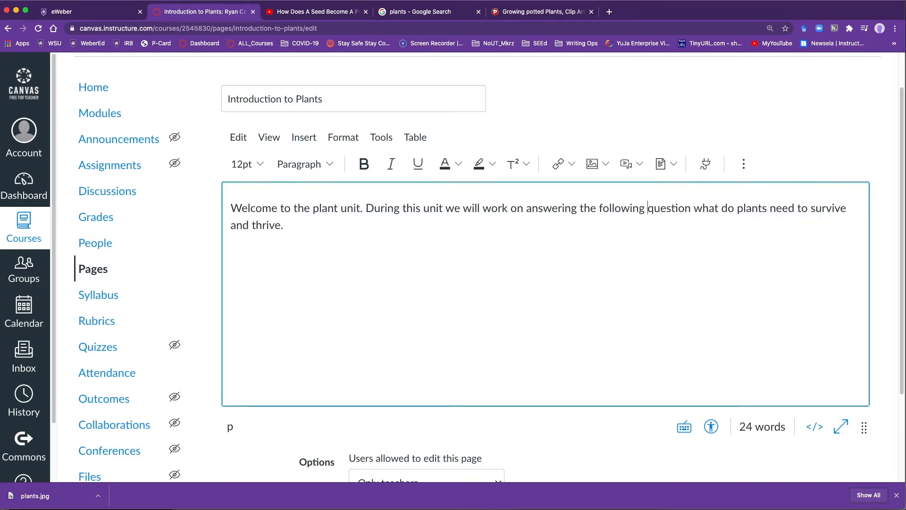
pyautogui.click(694, 209)
pyautogui.press('BackSpace')
pyautogui.write(':')
pyautogui.press('Return')
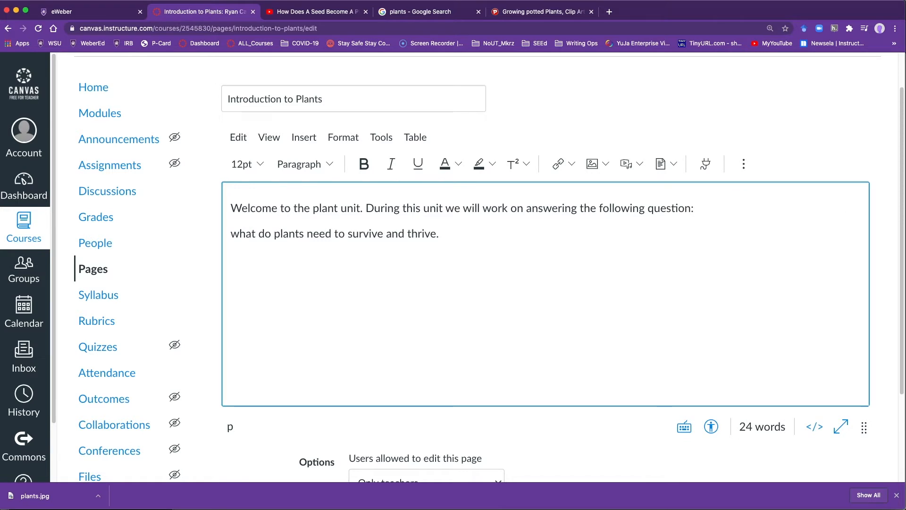
# Correct the second line to "What do plants need to survive and thrive?" and format it as Heading 2
pyautogui.click(463, 236)
pyautogui.press('BackSpace')
pyautogui.write('?')
pyautogui.click(236, 233)
pyautogui.press('BackSpace')
pyautogui.write('W')
pyautogui.click(326, 165)
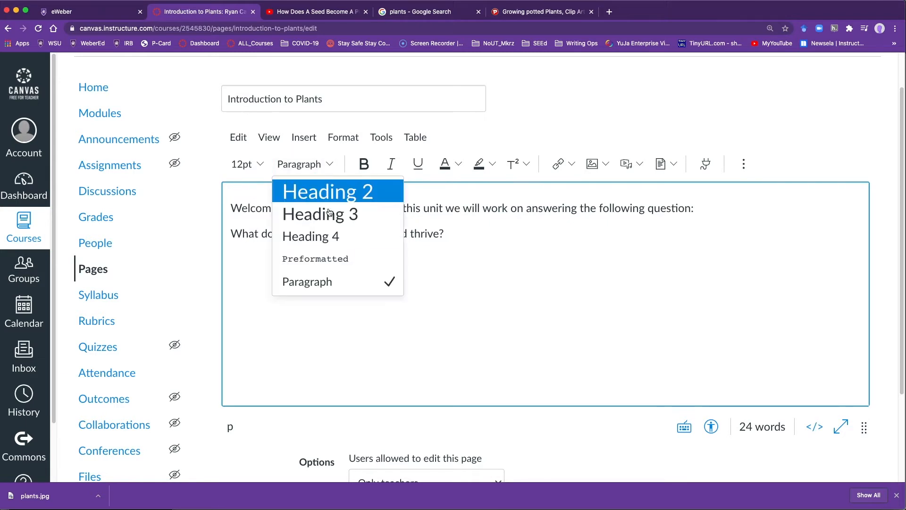
pyautogui.click(332, 197)
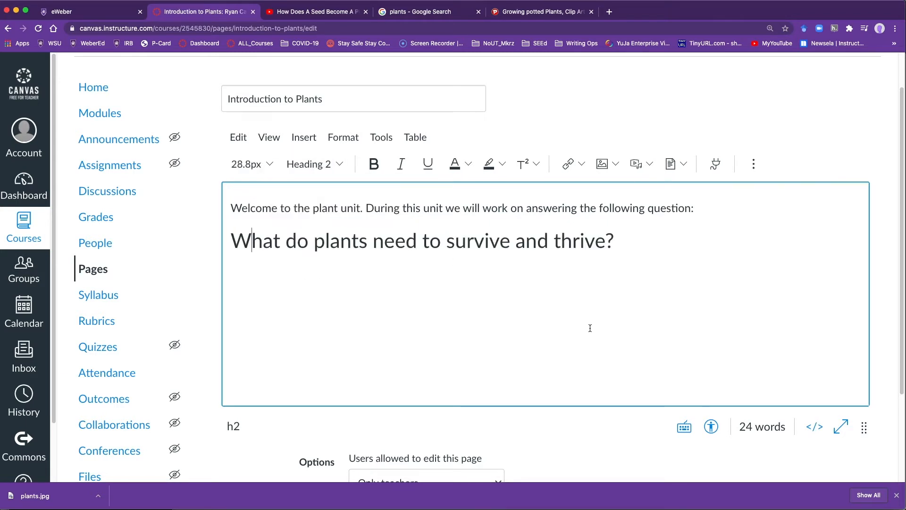
# Add a paragraph below the heading reading "During this unit we will meet the following objectives:"
pyautogui.click(621, 239)
pyautogui.press('Return')
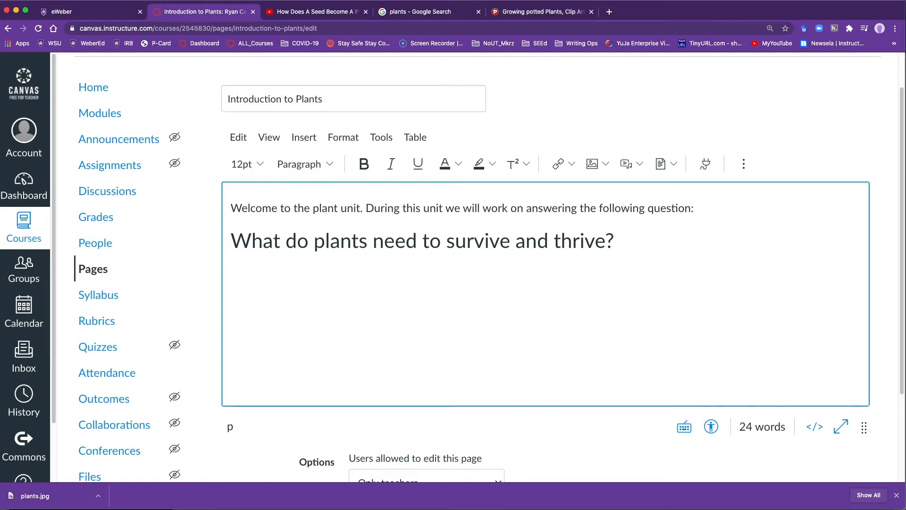
pyautogui.write('During this unit we will m')
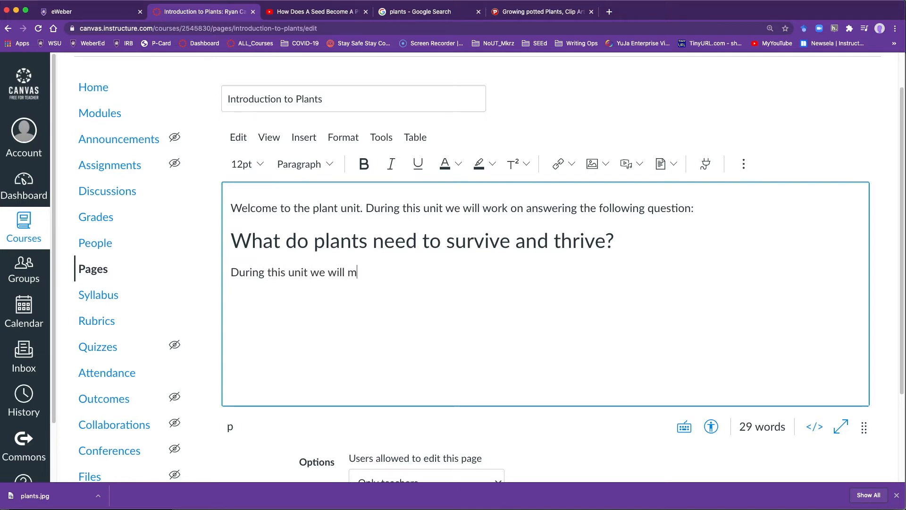
pyautogui.write('eet the foll')
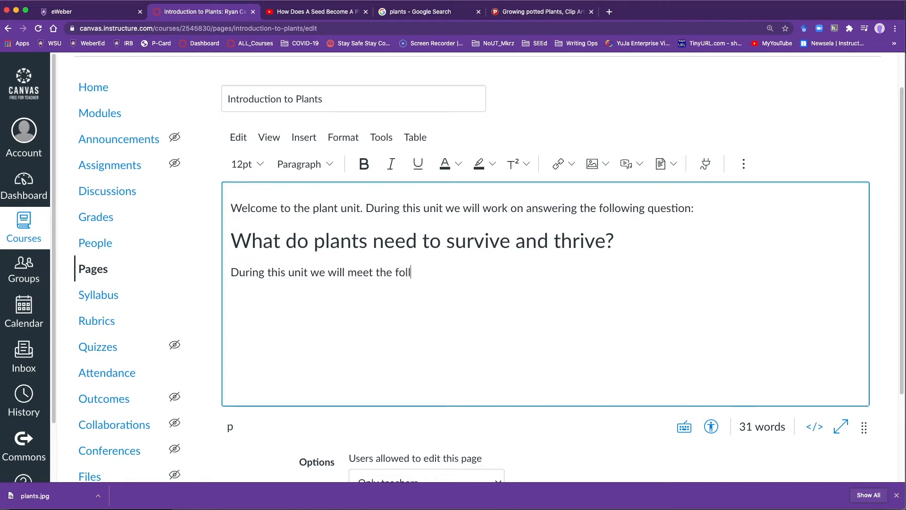
pyautogui.write('owing objectives:')
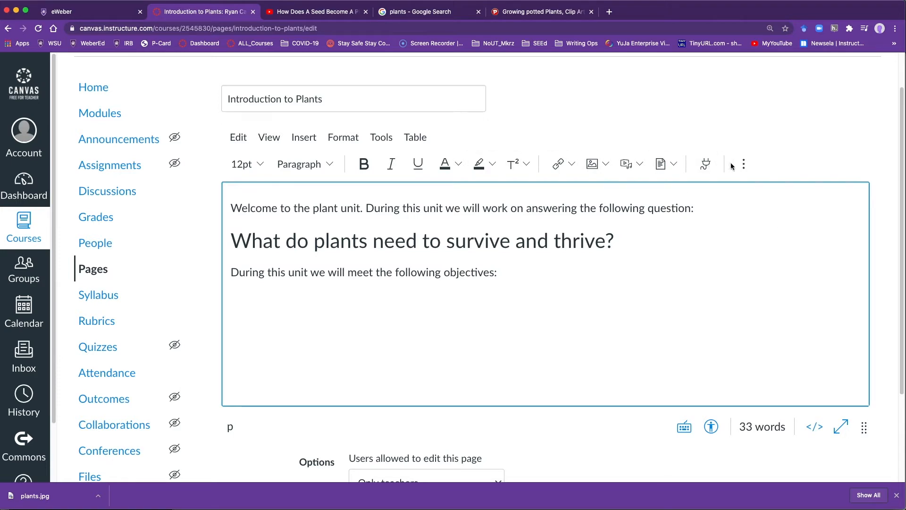
# Add a 1-2-3 numbered list under the objectives sentence with the items "Obj 1", "Obj 2" and "Obj 3", and end the list
pyautogui.click(745, 165)
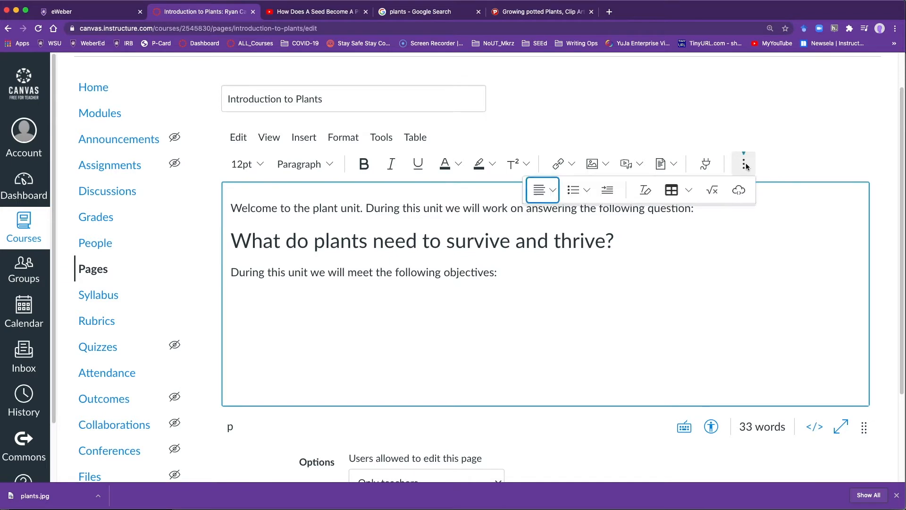
pyautogui.click(745, 165)
pyautogui.click(744, 165)
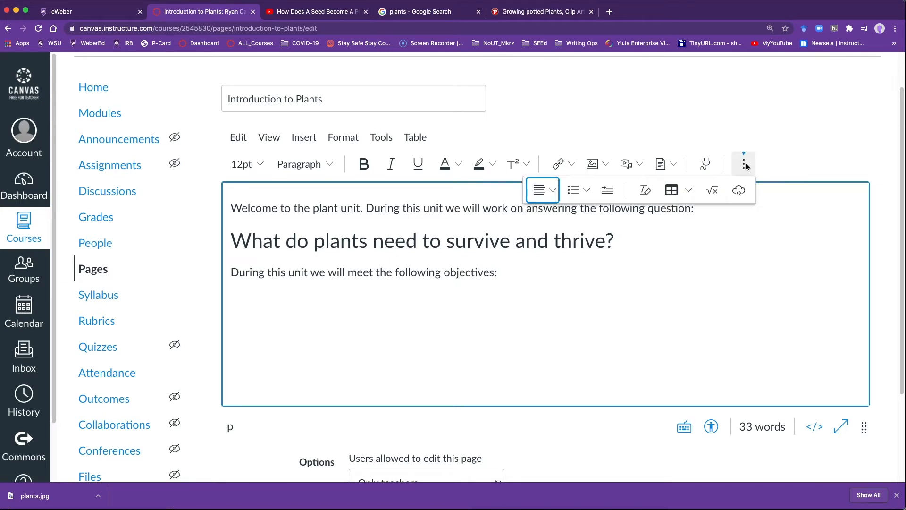
pyautogui.click(586, 190)
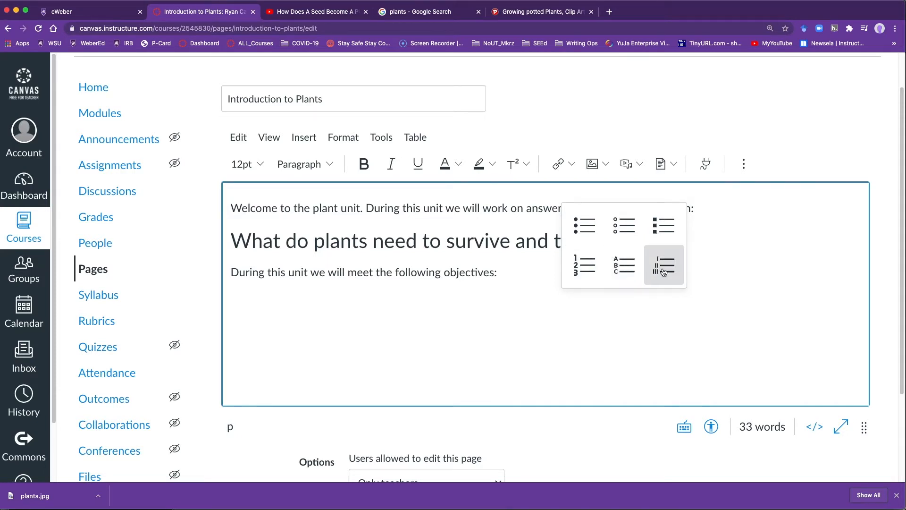
pyautogui.click(584, 266)
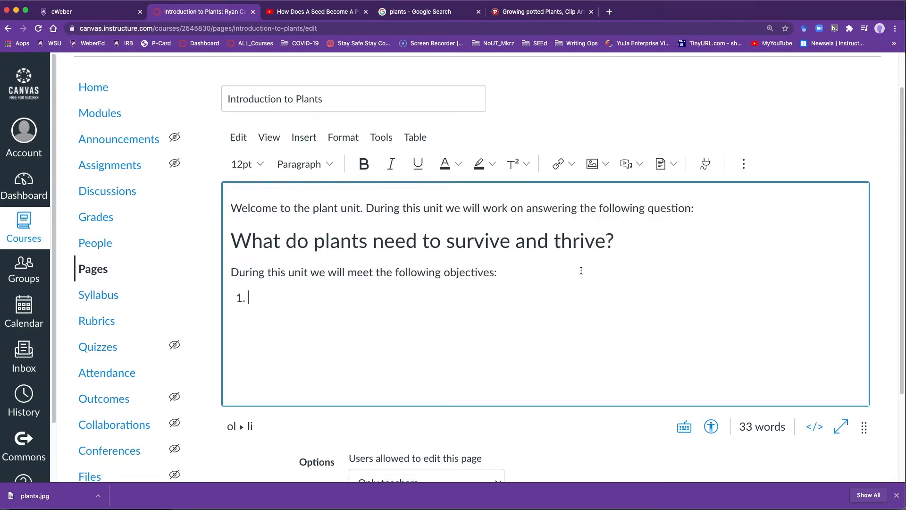
pyautogui.write('Ob')
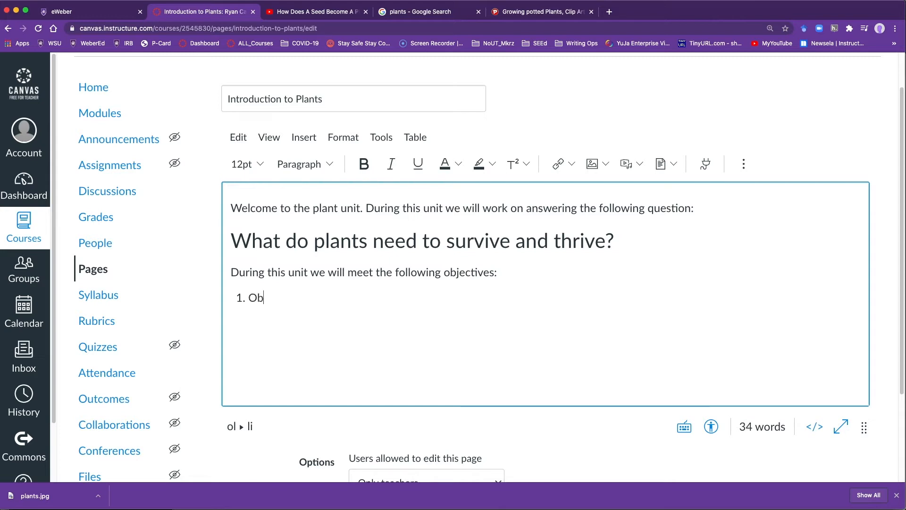
pyautogui.write('j 1 ')
pyautogui.write('Obj')
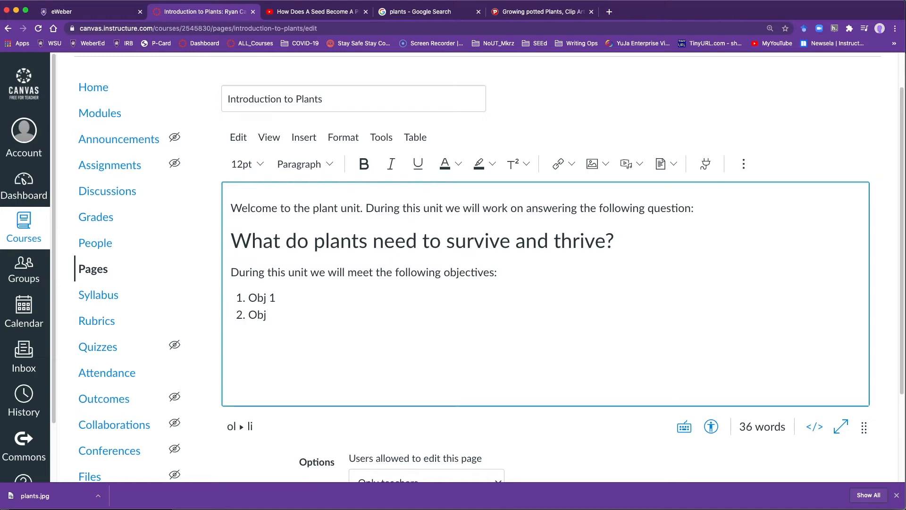
pyautogui.write(' 2 ')
pyautogui.write('Obj')
pyautogui.write('3')
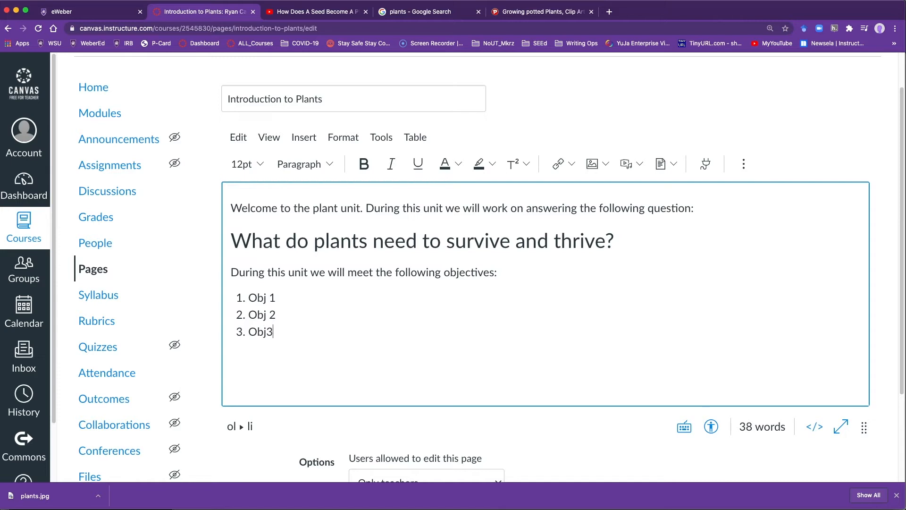
pyautogui.press('BackSpace')
pyautogui.write('3')
pyautogui.press('Return')
pyautogui.press('Return')
# Write the closing paragraph below the list: Please click the "Next" button at the bottom of the page to begin
pyautogui.write('P')
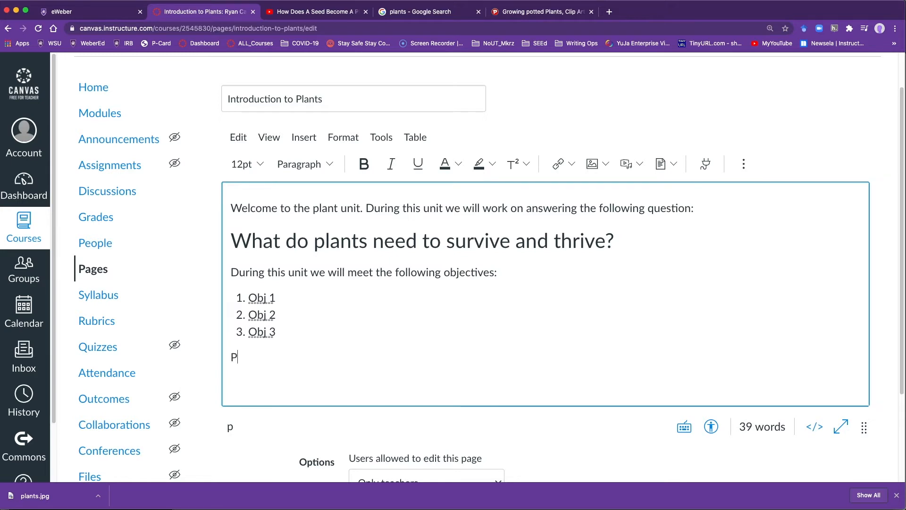
pyautogui.write('lease cl')
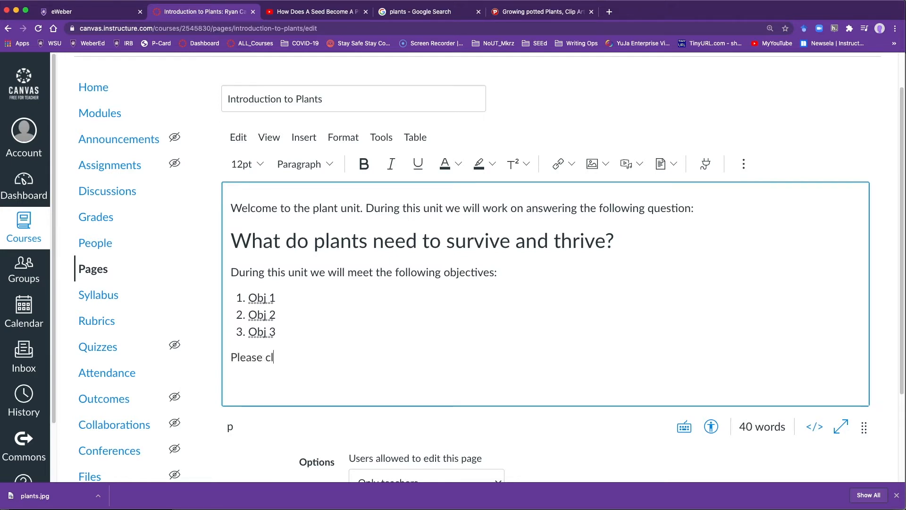
pyautogui.write('ick the nex')
pyautogui.press('BackSpace')
pyautogui.press('BackSpace')
pyautogui.press('BackSpace')
pyautogui.press('BackSpace')
pyautogui.write('"N')
pyautogui.press('BackSpace')
pyautogui.write('Next b')
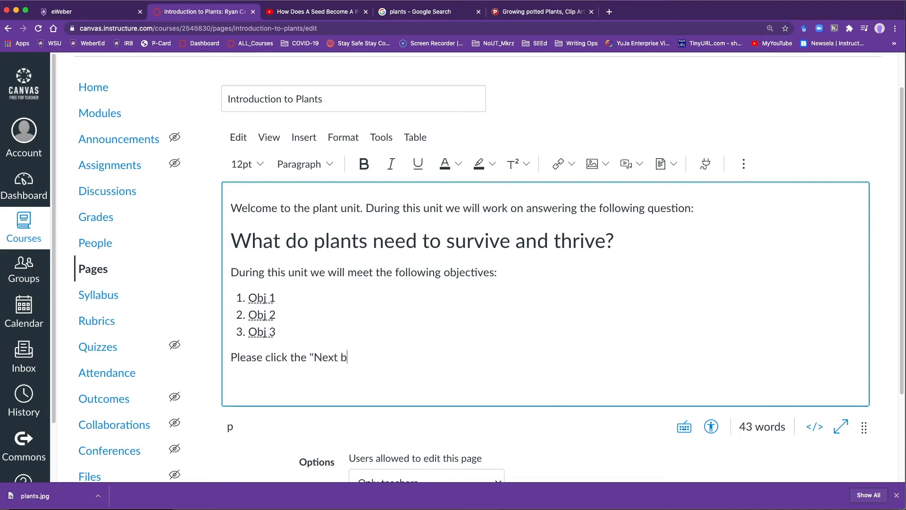
pyautogui.write('utton')
pyautogui.press('BackSpace')
pyautogui.press('BackSpace')
pyautogui.press('BackSpace')
pyautogui.press('BackSpace')
pyautogui.press('BackSpace')
pyautogui.press('BackSpace')
pyautogui.write('" ')
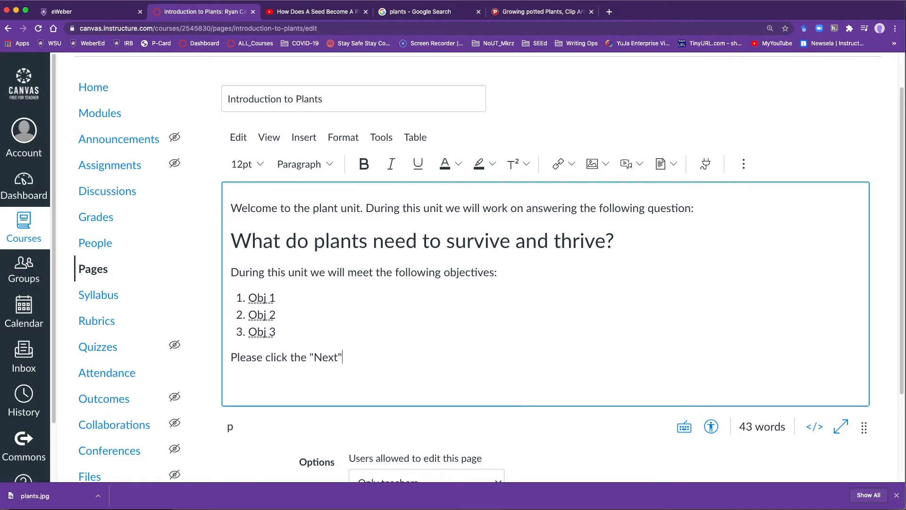
pyautogui.write('button at the boot')
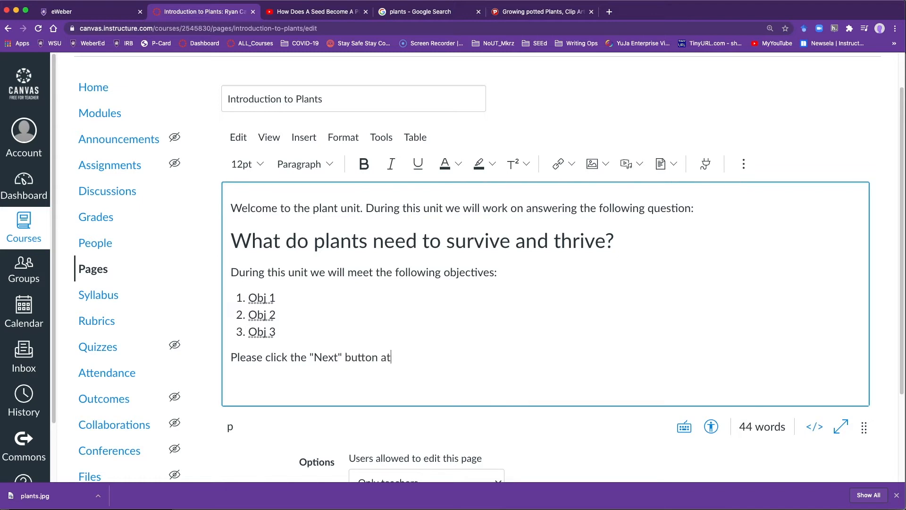
pyautogui.press('BackSpace')
pyautogui.press('BackSpace')
pyautogui.write('too')
pyautogui.press('BackSpace')
pyautogui.press('BackSpace')
pyautogui.write('o')
pyautogui.press('BackSpace')
pyautogui.write('ro')
pyautogui.press('BackSpace')
pyautogui.press('BackSpace')
pyautogui.write('om')
pyautogui.press('BackSpace')
pyautogui.press('BackSpace')
pyautogui.write('tom of the pa')
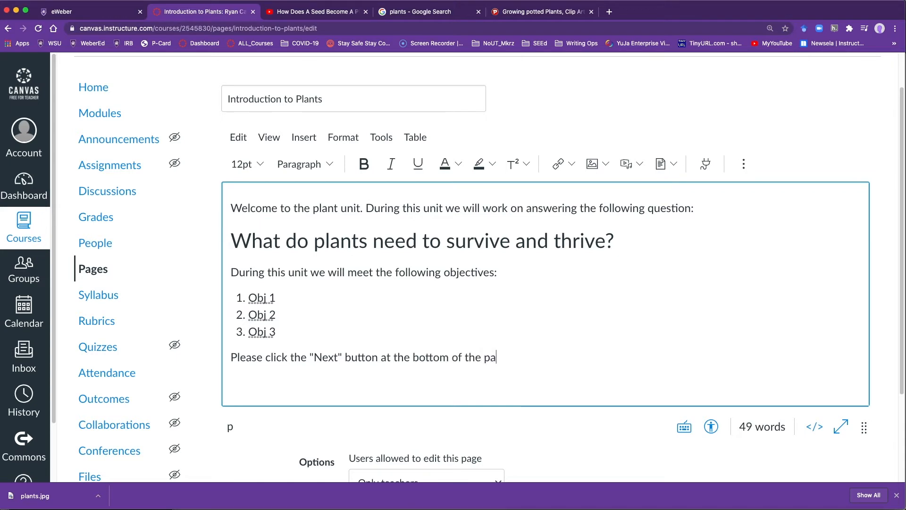
pyautogui.write('ge to begin.')
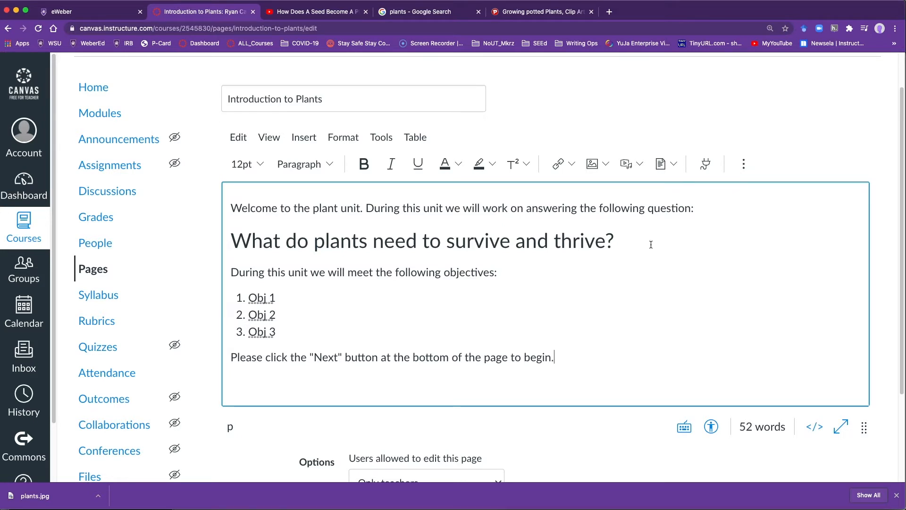
# Save and publish the Introduction to Plants page
pyautogui.scroll(-3, 650, 244)
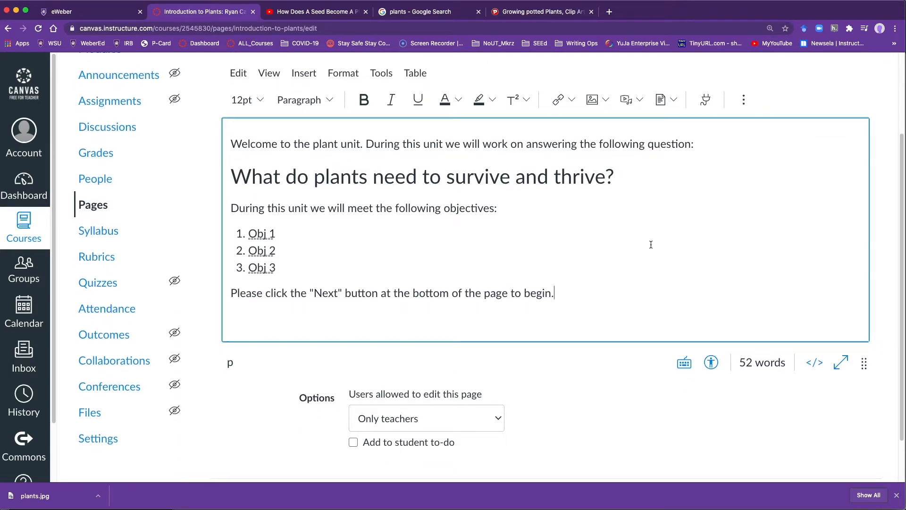
pyautogui.scroll(-3, 651, 244)
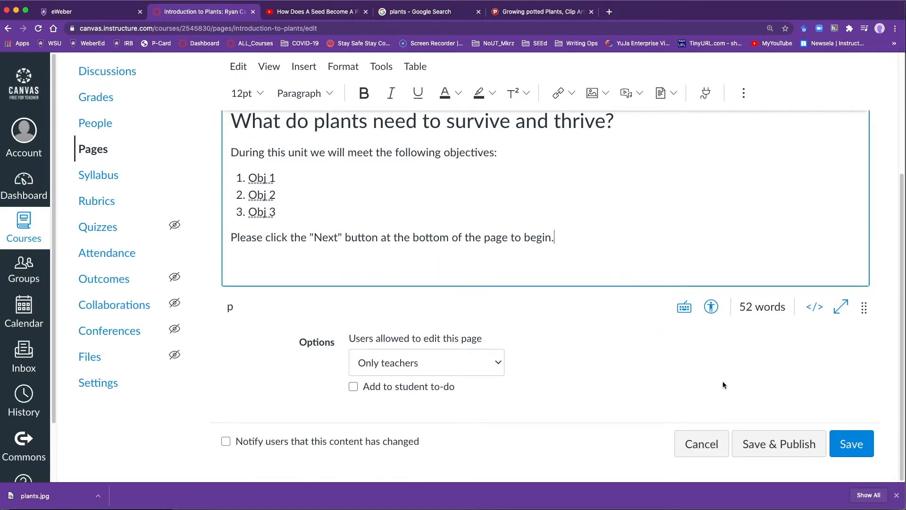
pyautogui.click(783, 445)
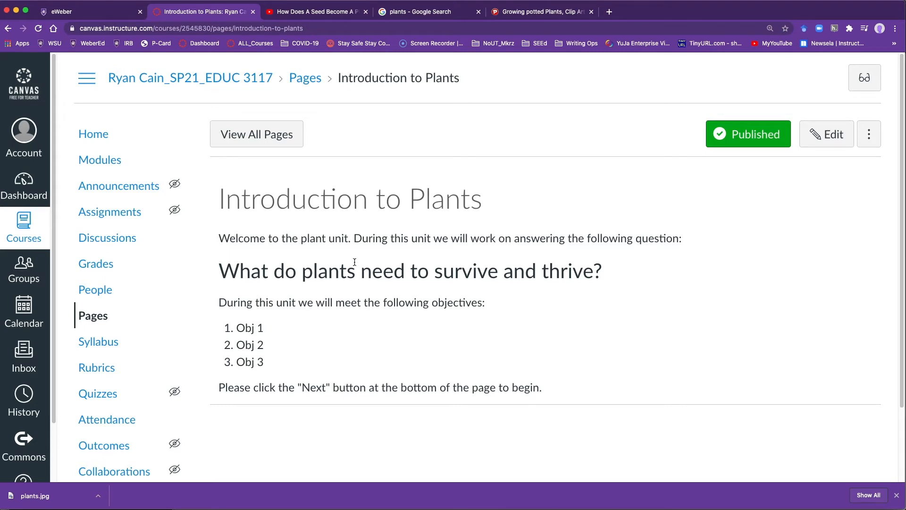
# Review the published Introduction to Plants page, preview it in Student View, and return to the teacher view
pyautogui.scroll(-1, 288, 251)
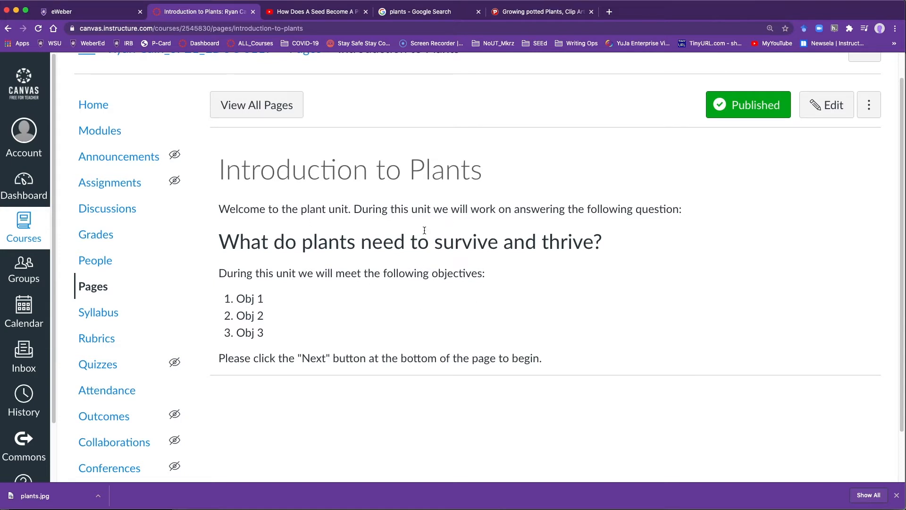
pyautogui.scroll(-2, 424, 231)
pyautogui.scroll(3, 423, 229)
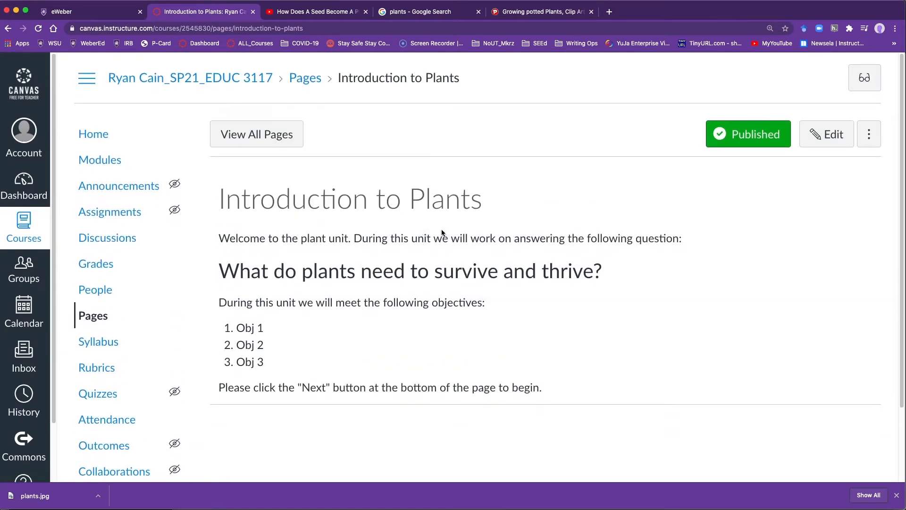
pyautogui.scroll(-2, 521, 258)
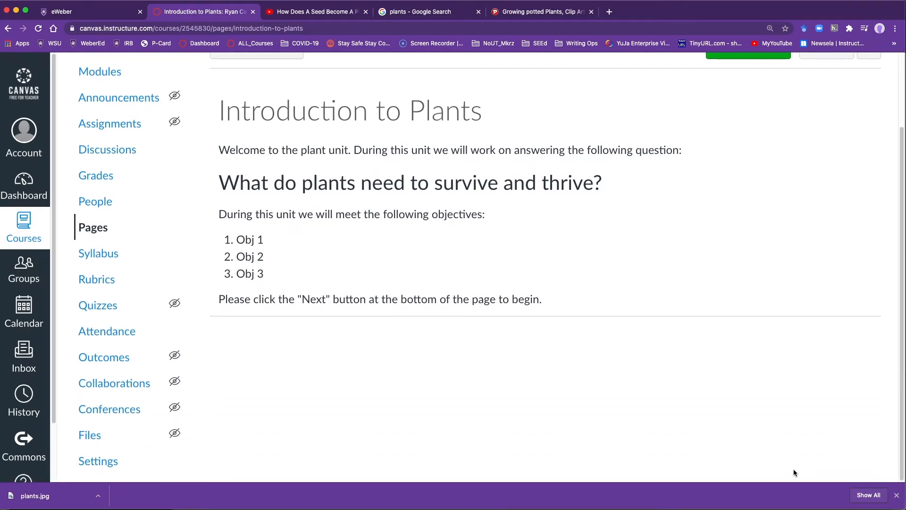
pyautogui.scroll(3, 627, 330)
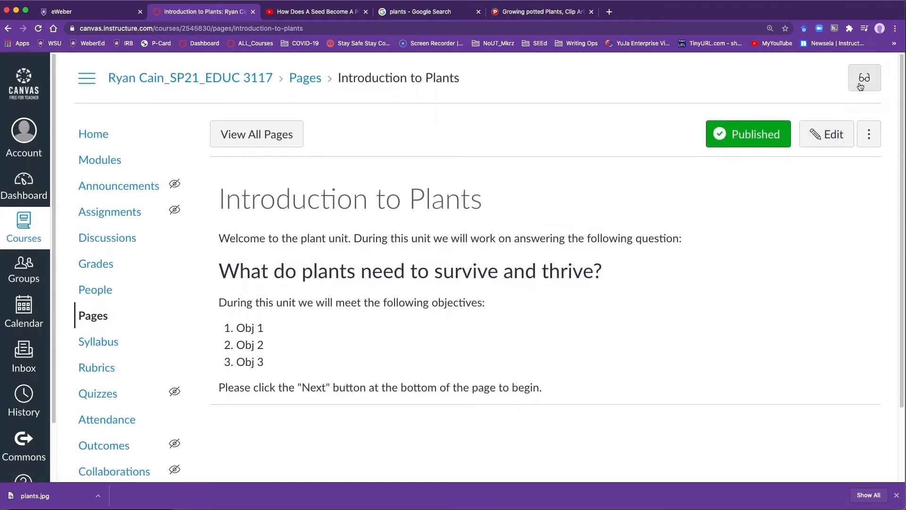
pyautogui.click(860, 86)
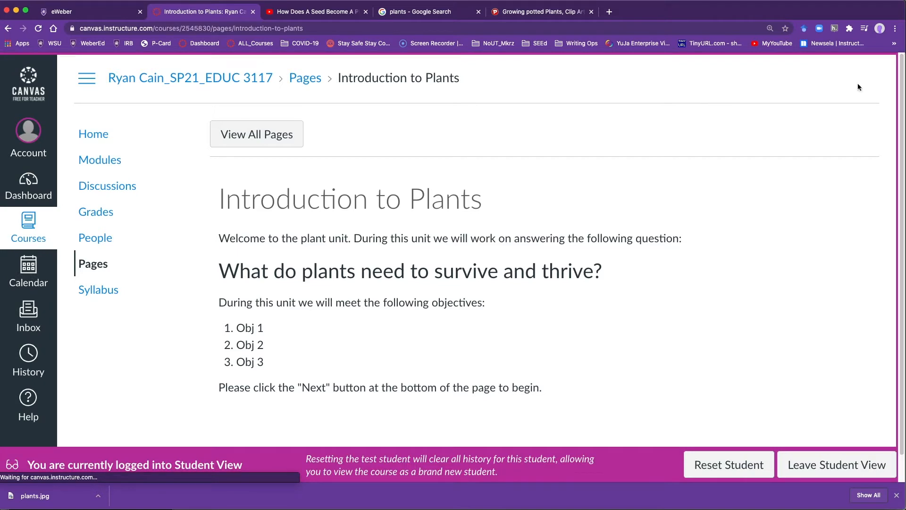
pyautogui.scroll(-1, 646, 303)
pyautogui.scroll(1, 646, 303)
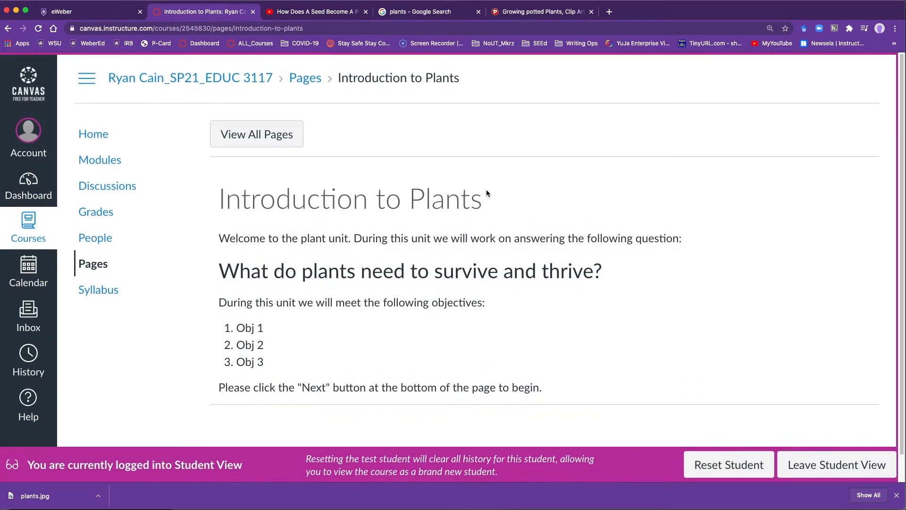
pyautogui.click(833, 465)
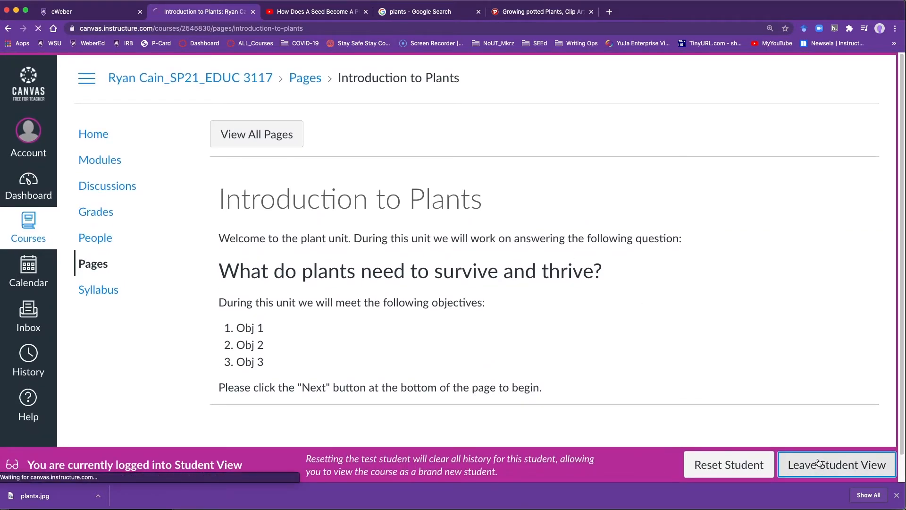
# Add a new discussion topic named "Plant Discussion" to the Plant Unit module
pyautogui.click(97, 159)
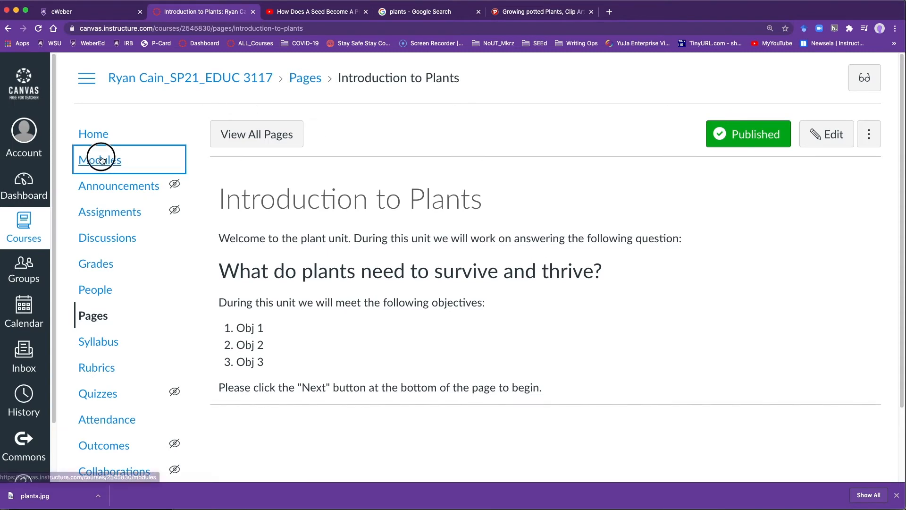
pyautogui.scroll(-3, 760, 284)
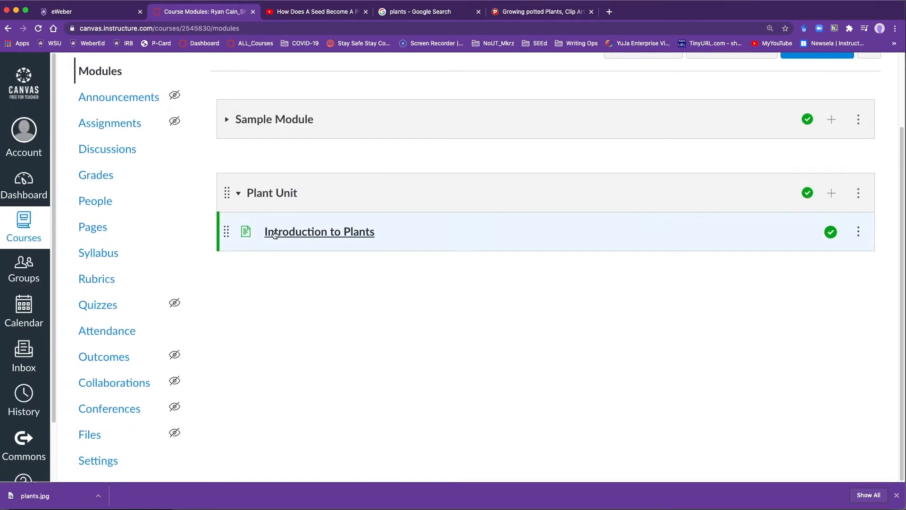
pyautogui.click(831, 194)
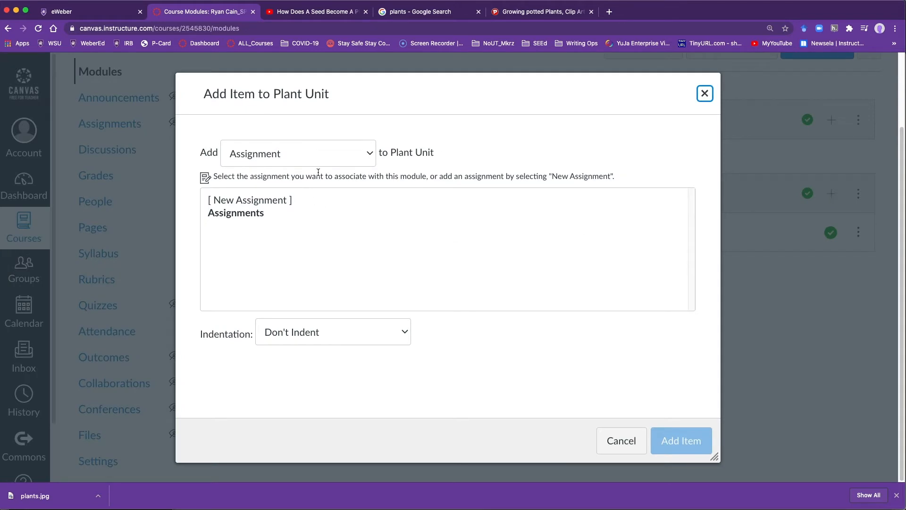
pyautogui.click(326, 161)
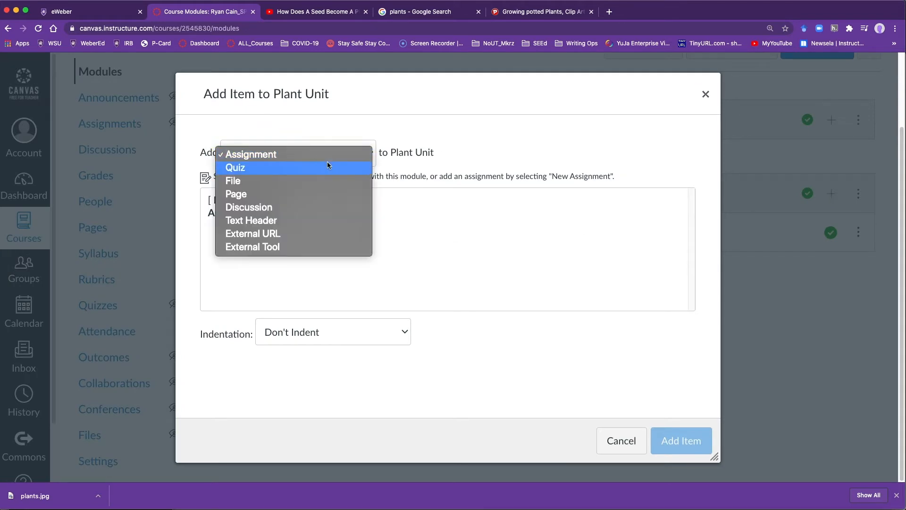
pyautogui.click(325, 205)
pyautogui.click(324, 204)
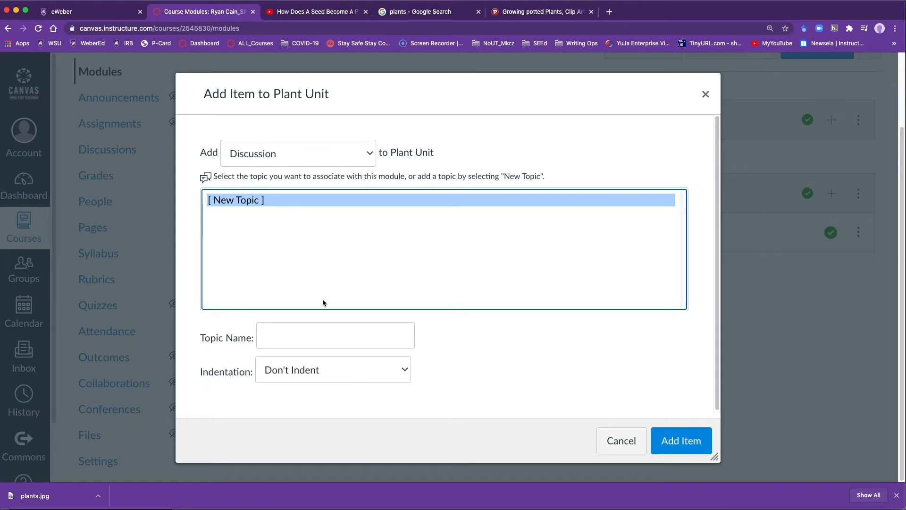
pyautogui.click(336, 336)
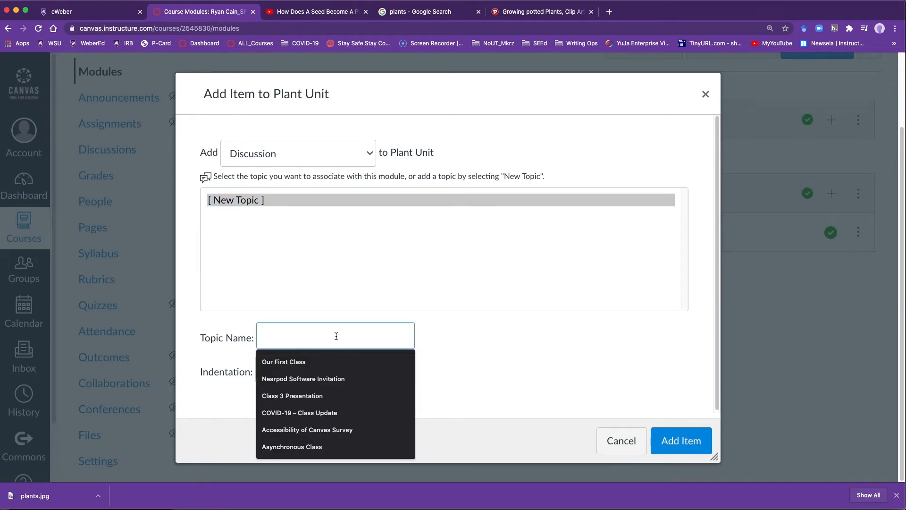
pyautogui.write('Plant Discussion')
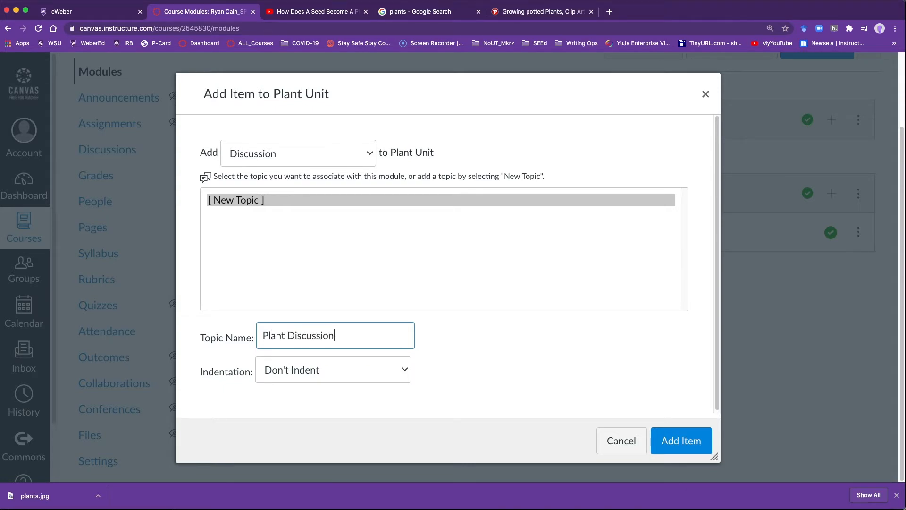
pyautogui.click(681, 439)
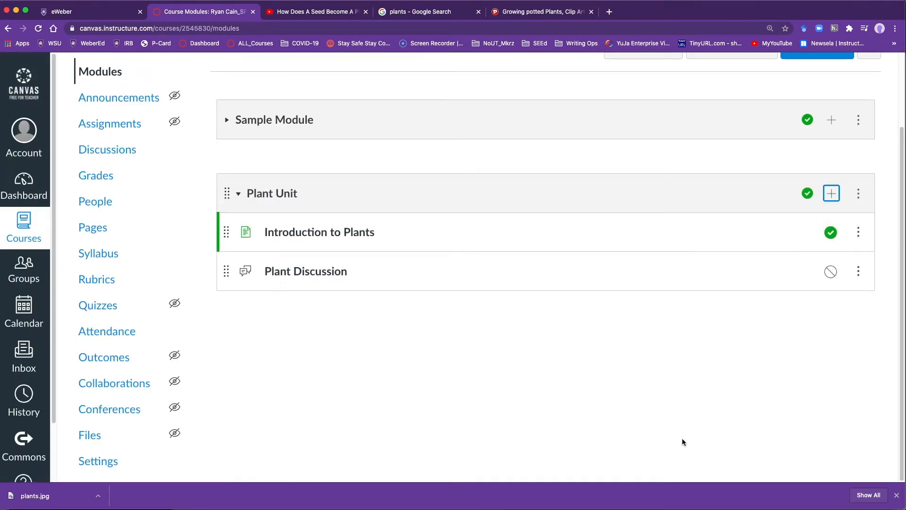
# Edit the Plant Discussion topic and write the prompt: Please discuss our unit question, what do plants need to survive and thrive?
pyautogui.click(312, 273)
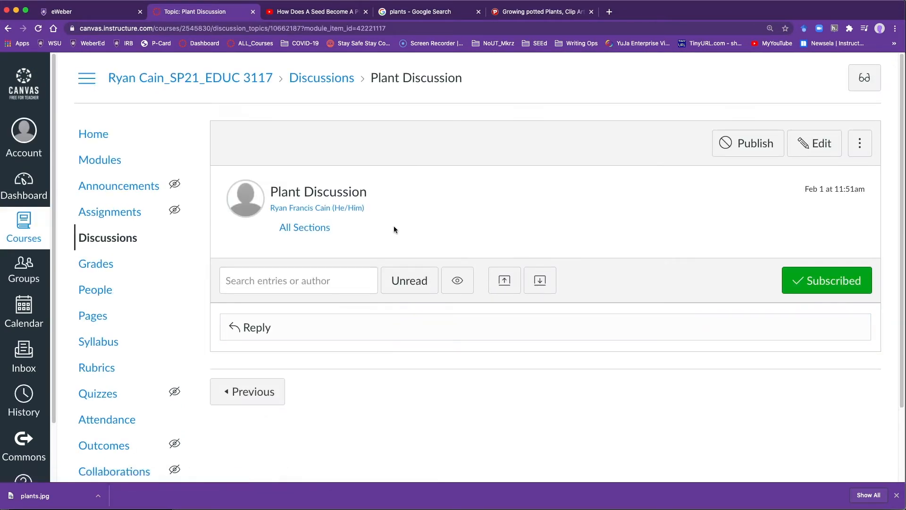
pyautogui.click(811, 146)
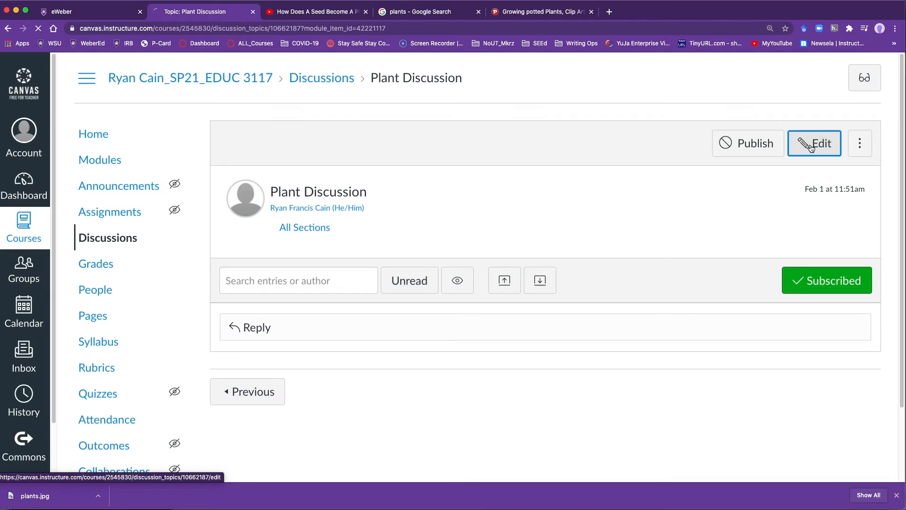
pyautogui.click(342, 307)
pyautogui.write('I')
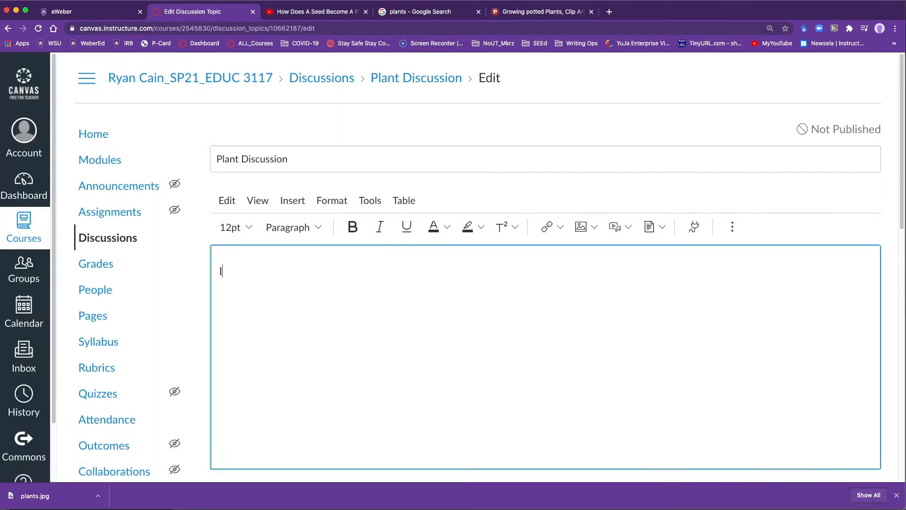
pyautogui.press('BackSpace')
pyautogui.write('Please dus')
pyautogui.press('BackSpace')
pyautogui.press('BackSpace')
pyautogui.write('iscussio')
pyautogui.press('BackSpace')
pyautogui.press('BackSpace')
pyautogui.write('our')
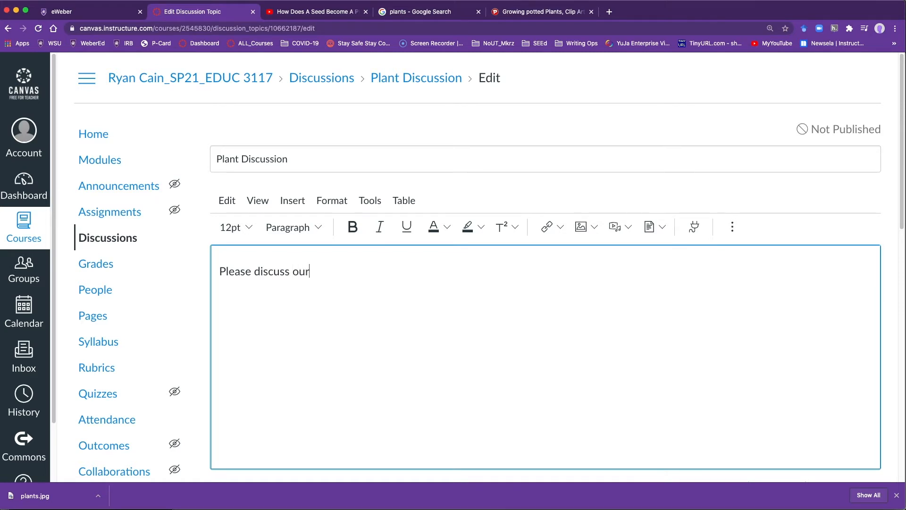
pyautogui.write(' unit question, waht')
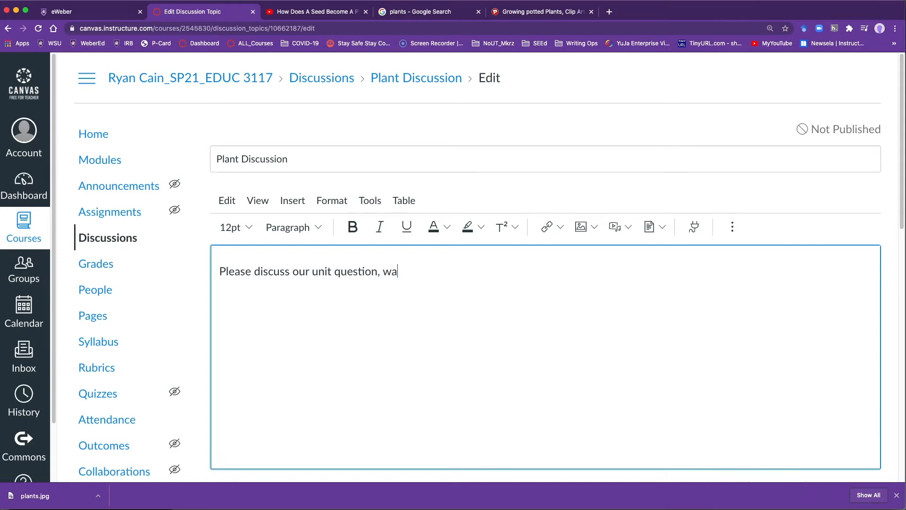
pyautogui.press('BackSpace')
pyautogui.press('BackSpace')
pyautogui.press('BackSpace')
pyautogui.write('hat do plants need to sur')
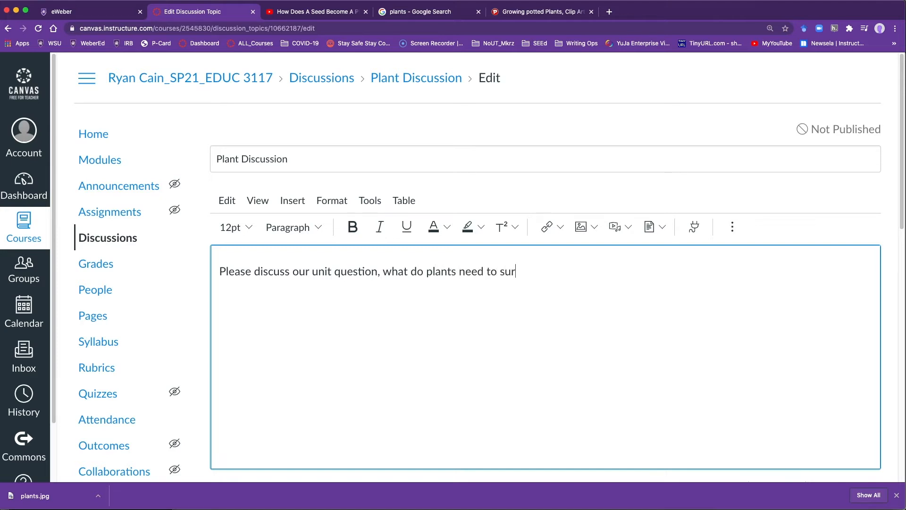
pyautogui.write('vive and thrive? Pl')
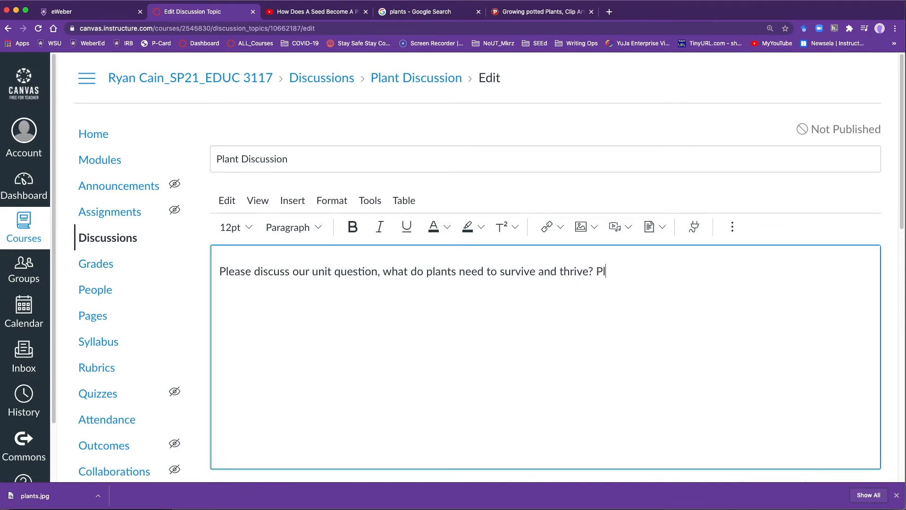
# Finish the discussion prompt with the sentence: Please be respectful to your peers
pyautogui.write('eaese ')
pyautogui.write('be repec')
pyautogui.press('BackSpace')
pyautogui.press('BackSpace')
pyautogui.press('BackSpace')
pyautogui.write('spectufl i')
pyautogui.press('BackSpace')
pyautogui.press('BackSpace')
pyautogui.press('BackSpace')
pyautogui.press('BackSpace')
pyautogui.press('BackSpace')
pyautogui.write('ful to your peers.')
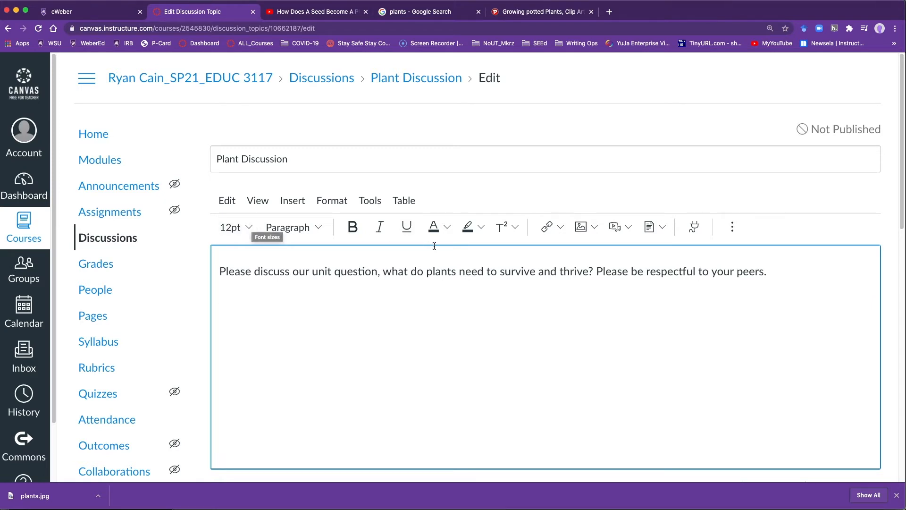
# Add a Heading 2 reading "Criteria" below the discussion prompt
pyautogui.click(328, 202)
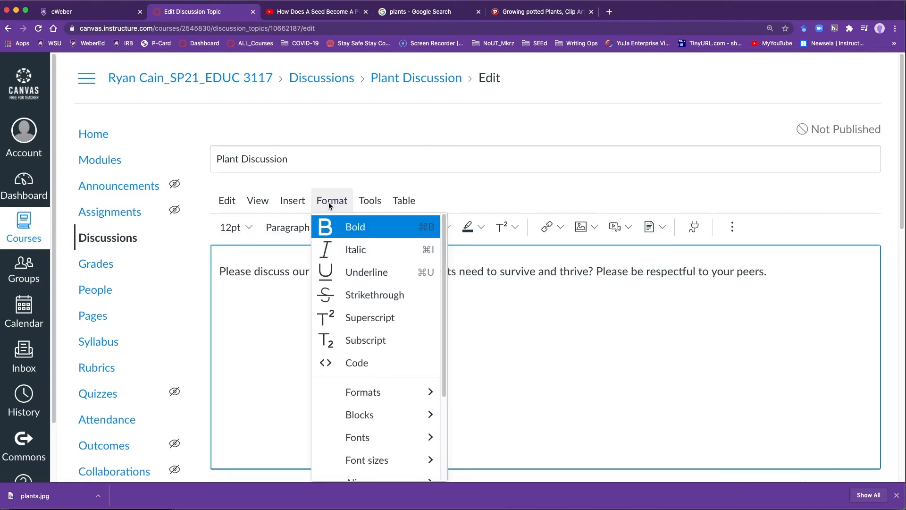
pyautogui.click(564, 363)
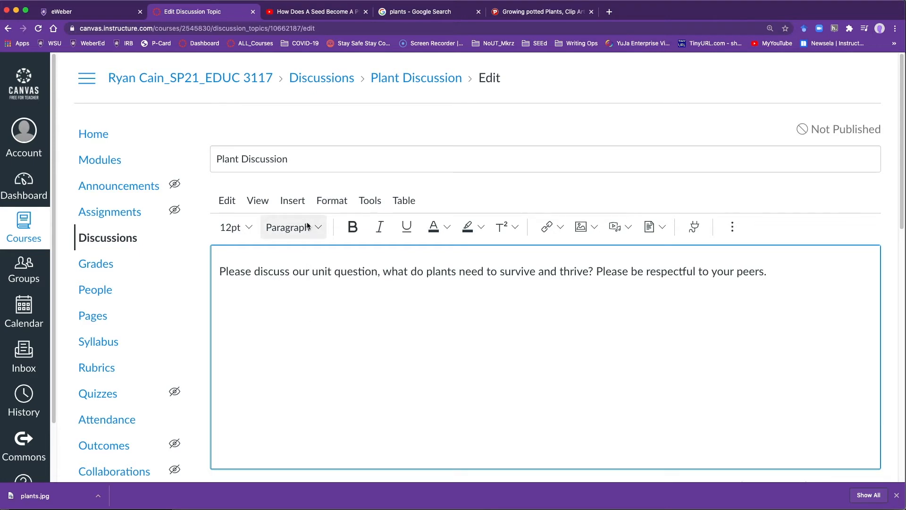
pyautogui.click(285, 227)
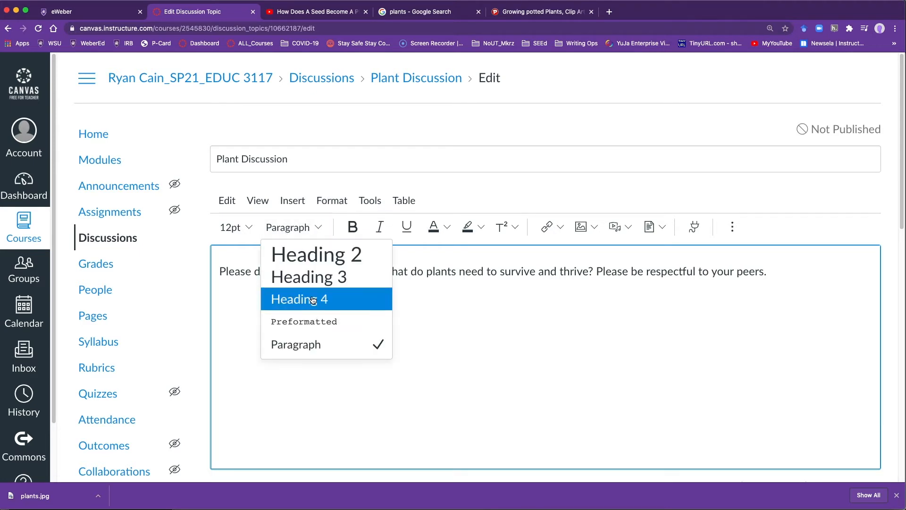
pyautogui.click(308, 277)
pyautogui.click(307, 231)
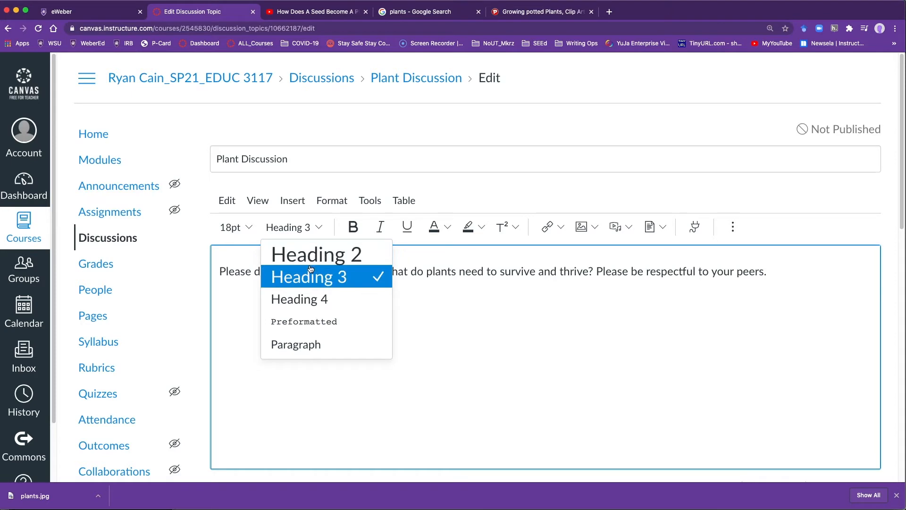
pyautogui.click(311, 254)
pyautogui.write('Critea')
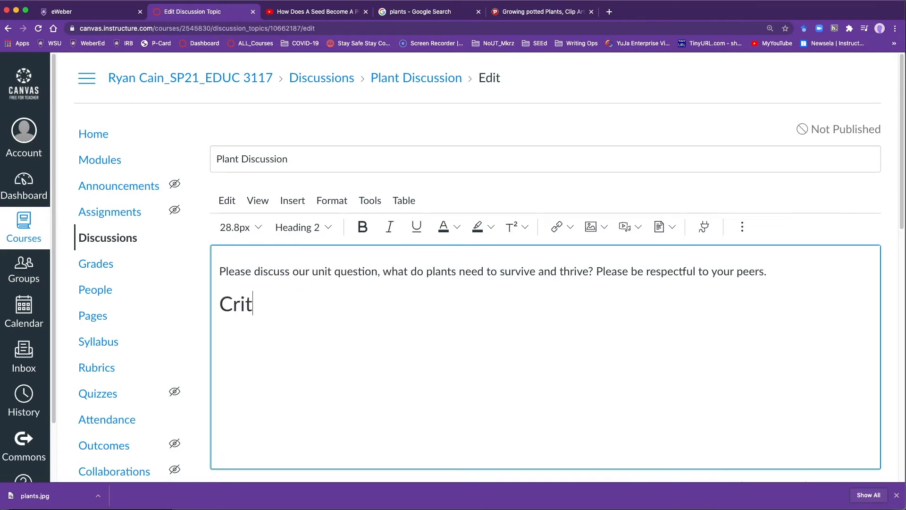
pyautogui.press('BackSpace')
pyautogui.press('BackSpace')
pyautogui.press('BackSpace')
pyautogui.write('teria')
pyautogui.press('Return')
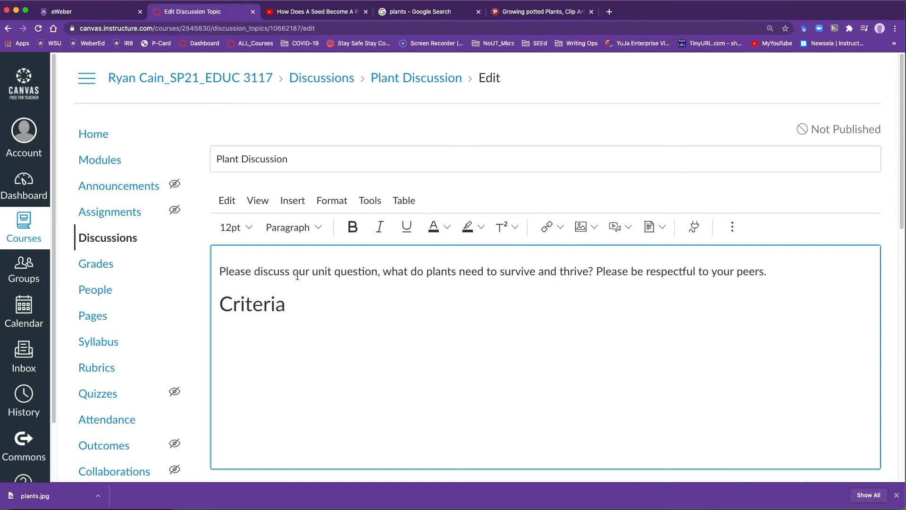
# Write the first criterion below the heading: 2 points for posting a thoughtful response to the question
pyautogui.scroll(-5, 529, 333)
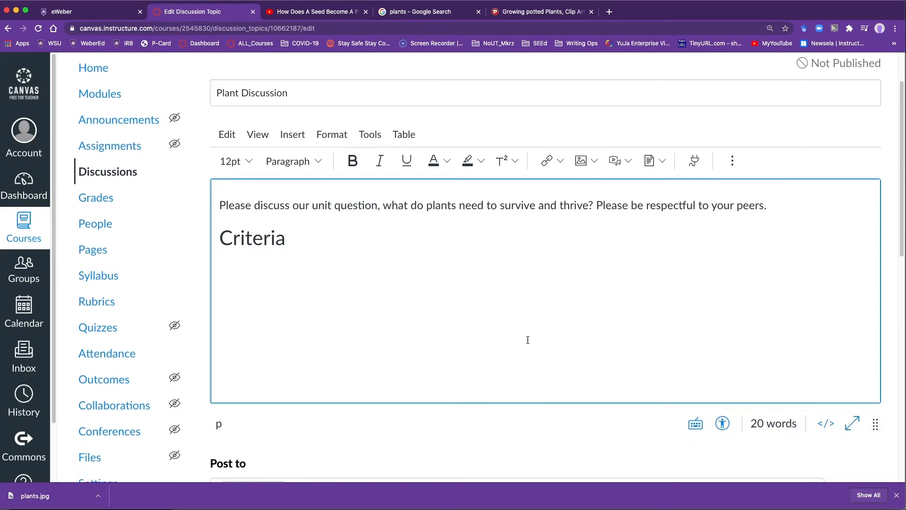
pyautogui.scroll(4, 527, 339)
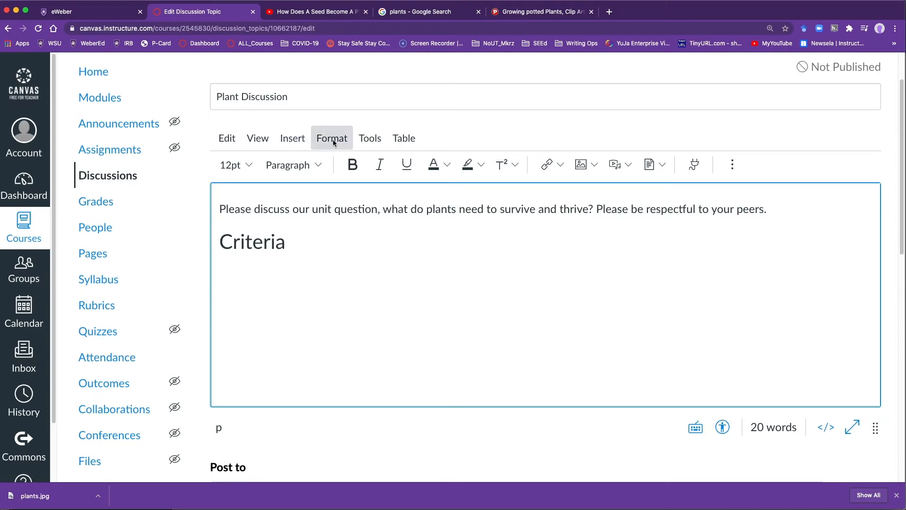
pyautogui.write('2 po')
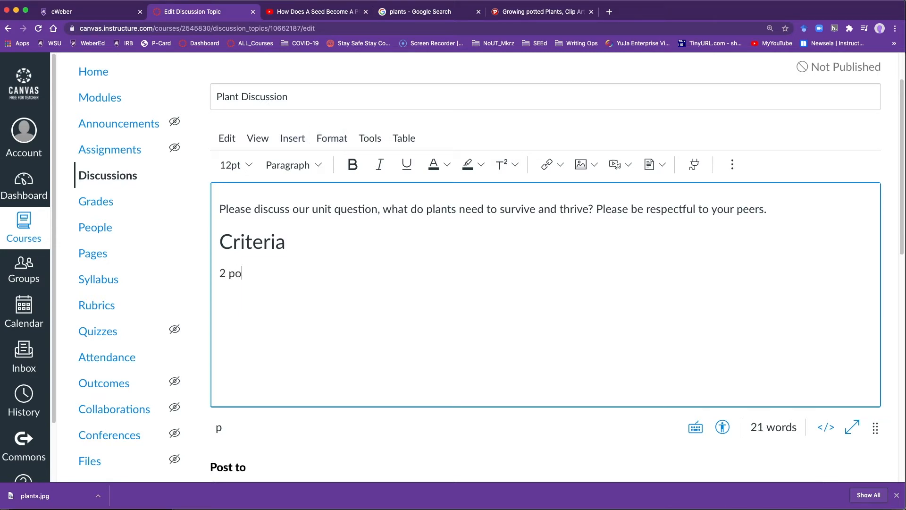
pyautogui.write('ints for posting a thought')
pyautogui.press('BackSpace')
pyautogui.write('ful resppn')
pyautogui.press('BackSpace')
pyautogui.press('BackSpace')
pyautogui.write('onse to the a')
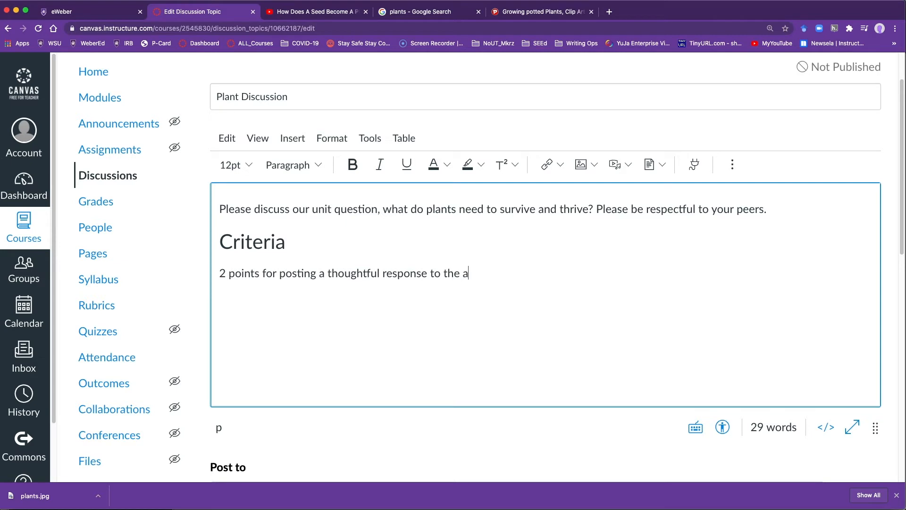
pyautogui.press('BackSpace')
pyautogui.write('questi')
pyautogui.write('on')
# Write the second criterion on a new line: 2 points for responding to at least two of your peers
pyautogui.write('2')
pyautogui.write('2')
pyautogui.write(' points ')
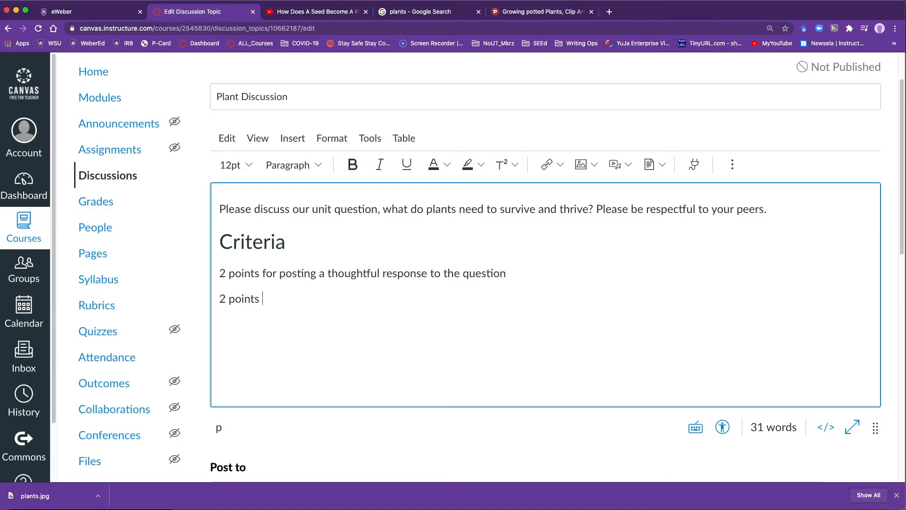
pyautogui.write('for responding to ')
pyautogui.write('at leas')
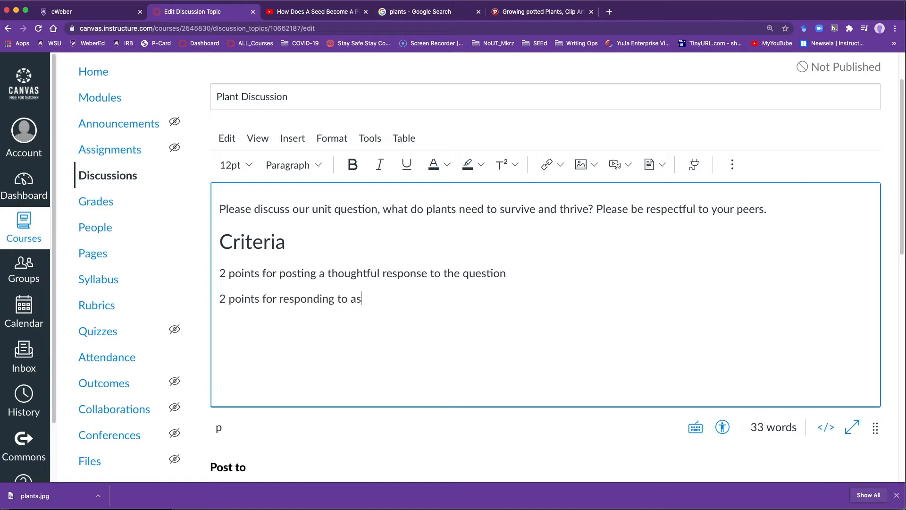
pyautogui.write('t two of your peers')
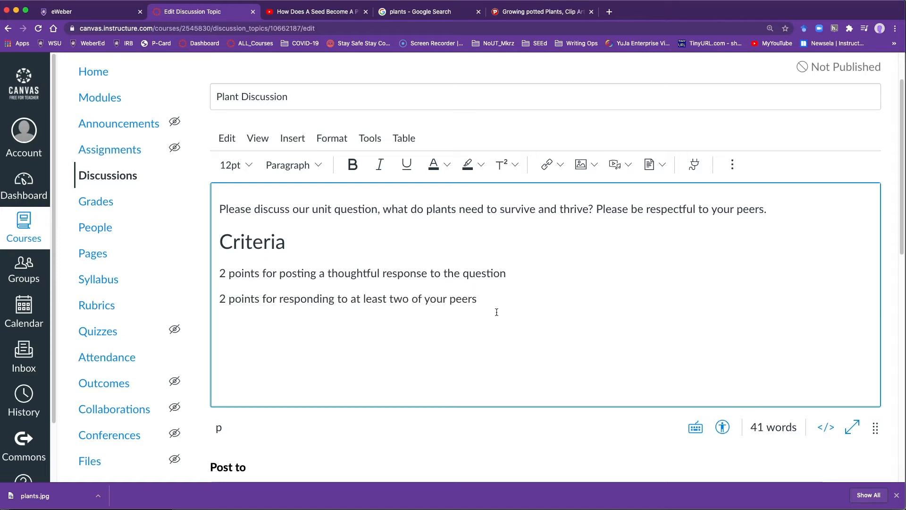
# Format the two criteria lines as a bulleted list with solid round bullets
pyautogui.moveTo(496, 311); pyautogui.dragTo(211, 273)
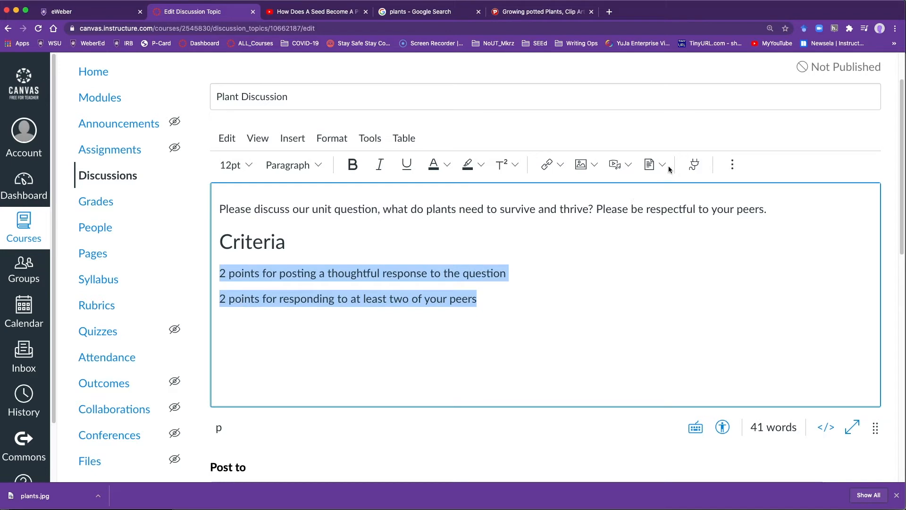
pyautogui.click(732, 164)
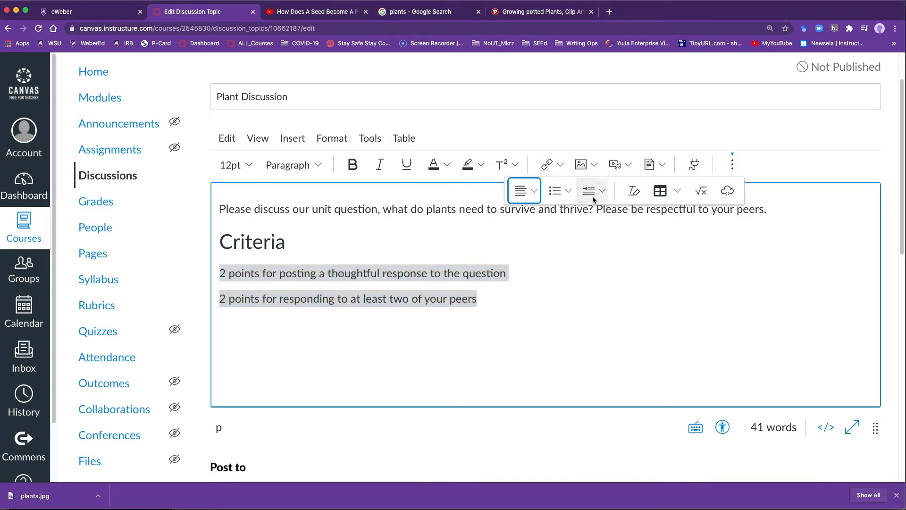
pyautogui.click(568, 190)
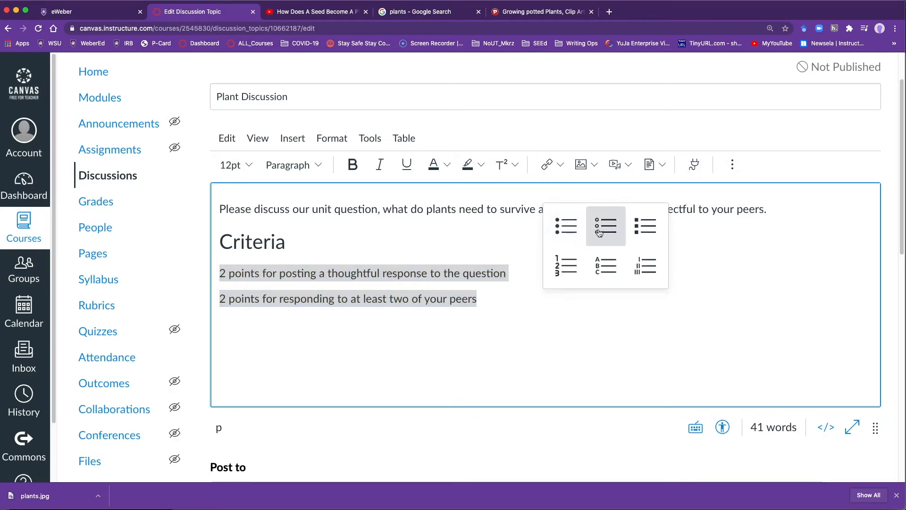
pyautogui.click(569, 230)
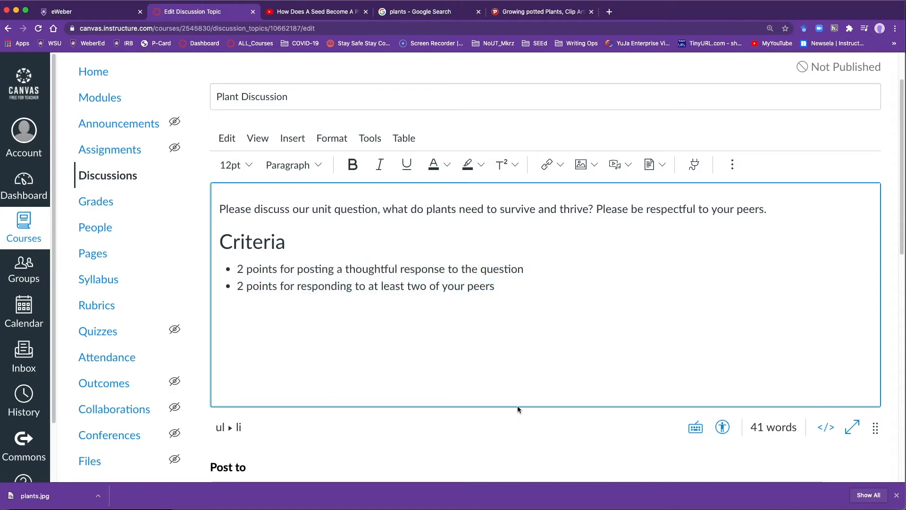
# Allow threaded replies in the Plant Discussion options
pyautogui.scroll(-3, 469, 316)
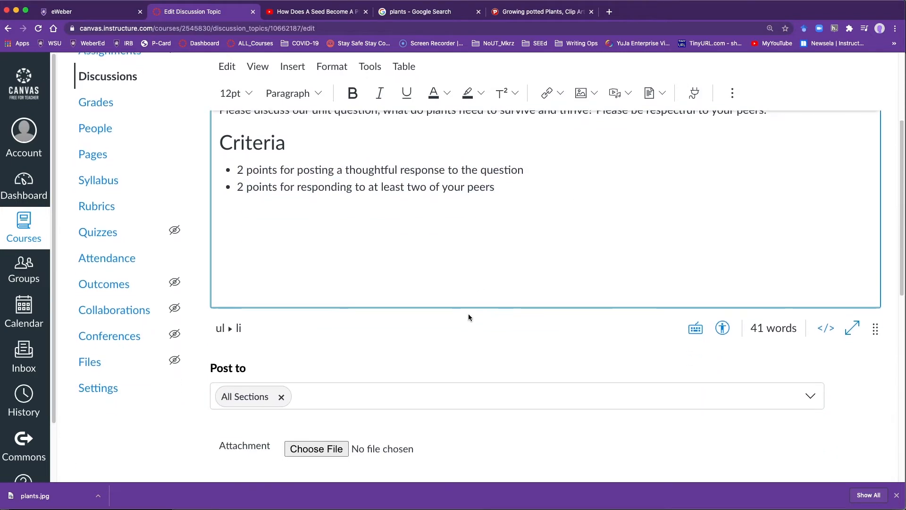
pyautogui.scroll(-4, 234, 292)
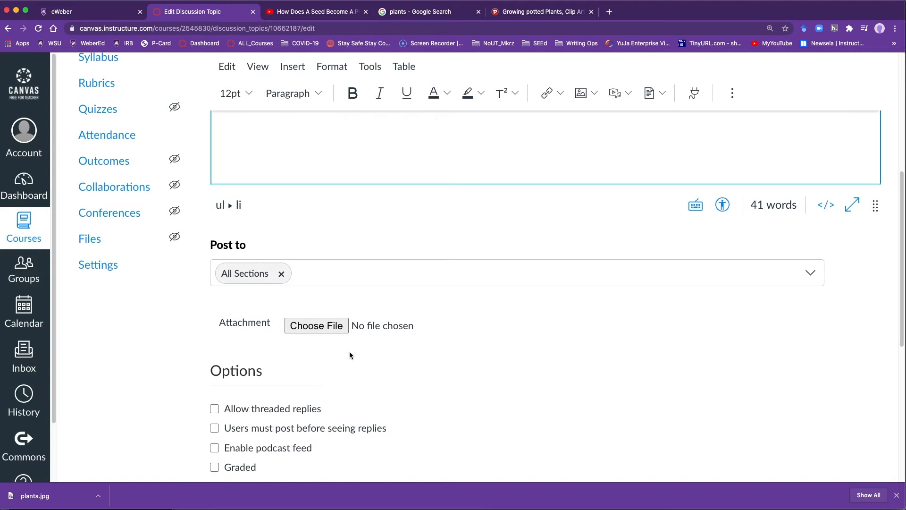
pyautogui.scroll(-3, 348, 330)
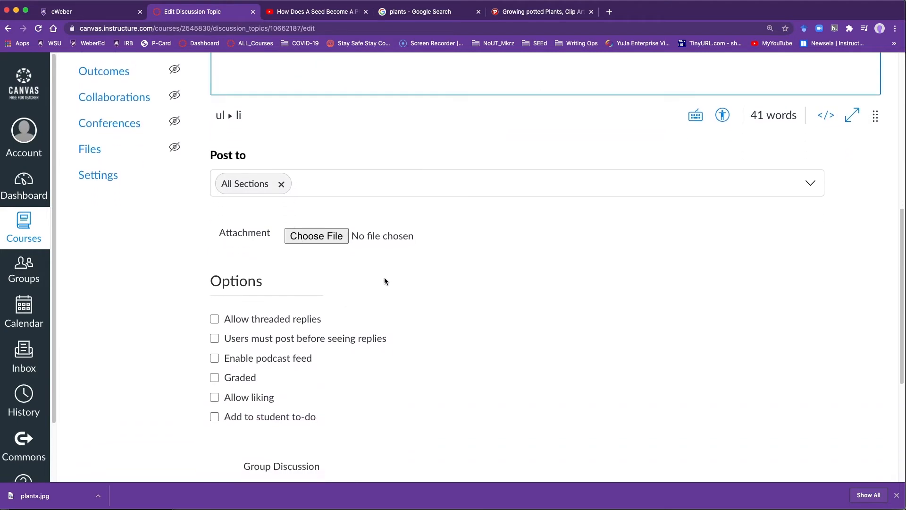
pyautogui.scroll(-1, 349, 288)
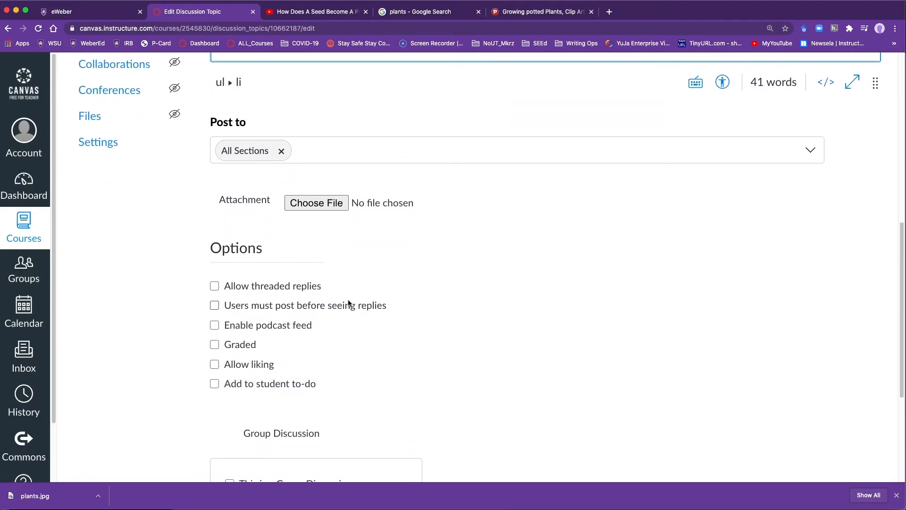
pyautogui.scroll(-2, 348, 302)
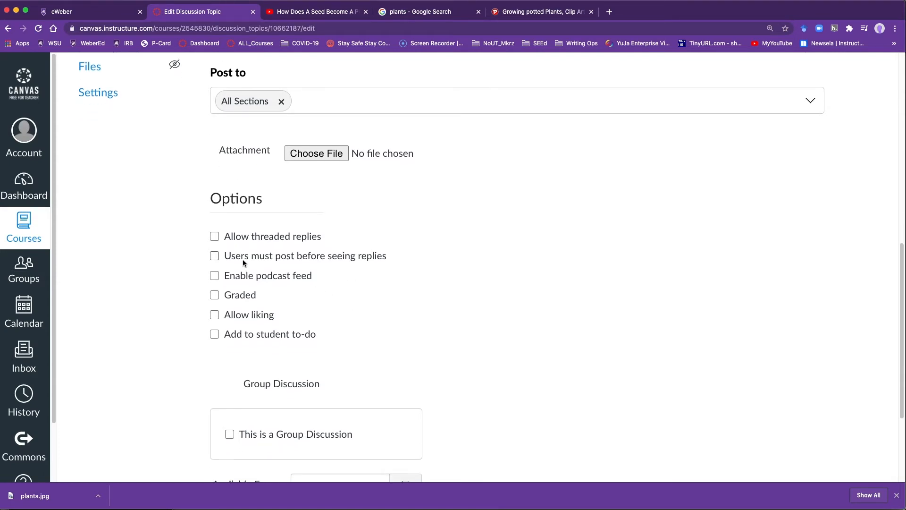
pyautogui.scroll(-1, 243, 259)
pyautogui.click(215, 230)
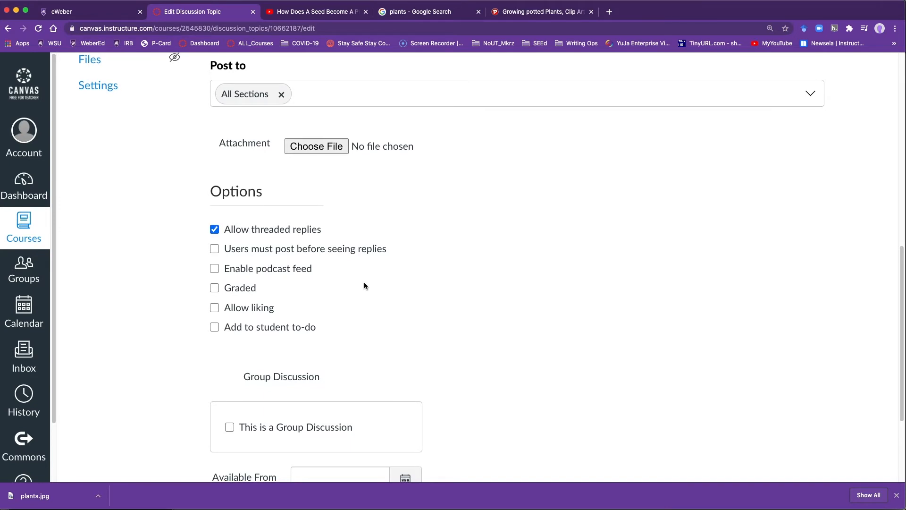
# Require users to post before seeing replies and make the discussion graded
pyautogui.scroll(-1, 363, 285)
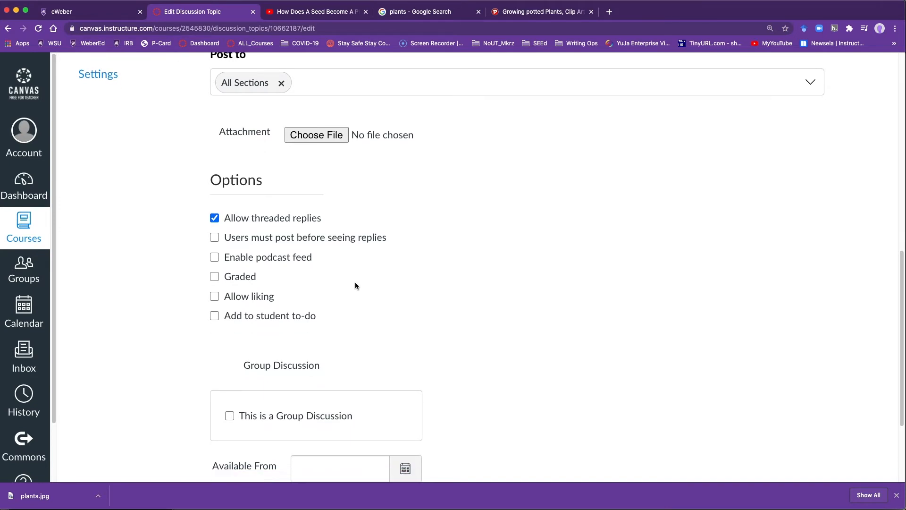
pyautogui.click(216, 239)
pyautogui.click(214, 277)
# Set the points possible for the graded discussion to 4
pyautogui.scroll(-3, 495, 324)
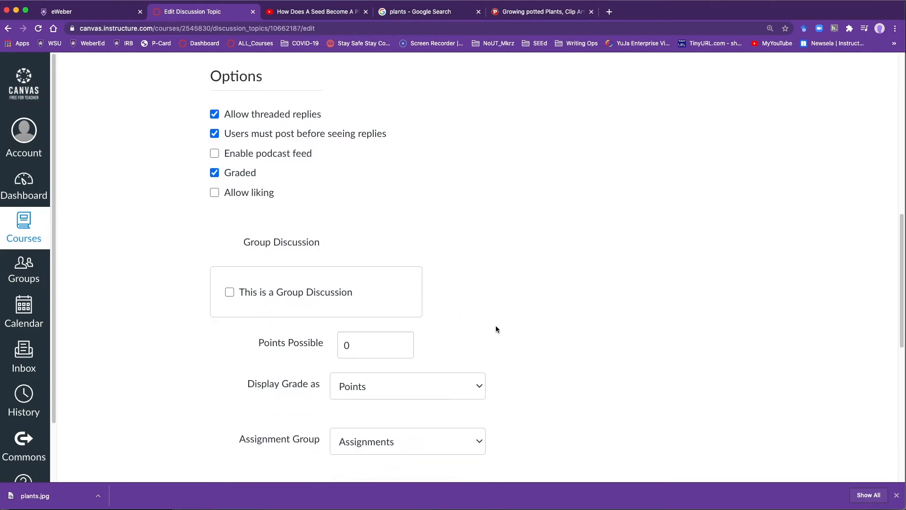
pyautogui.click(366, 292)
pyautogui.moveTo(367, 292); pyautogui.dragTo(334, 295)
pyautogui.write('4')
# Set the discussion's due date for everyone to Feb 26, 2021 at 11:59pm
pyautogui.scroll(-3, 565, 324)
pyautogui.scroll(-8, 565, 326)
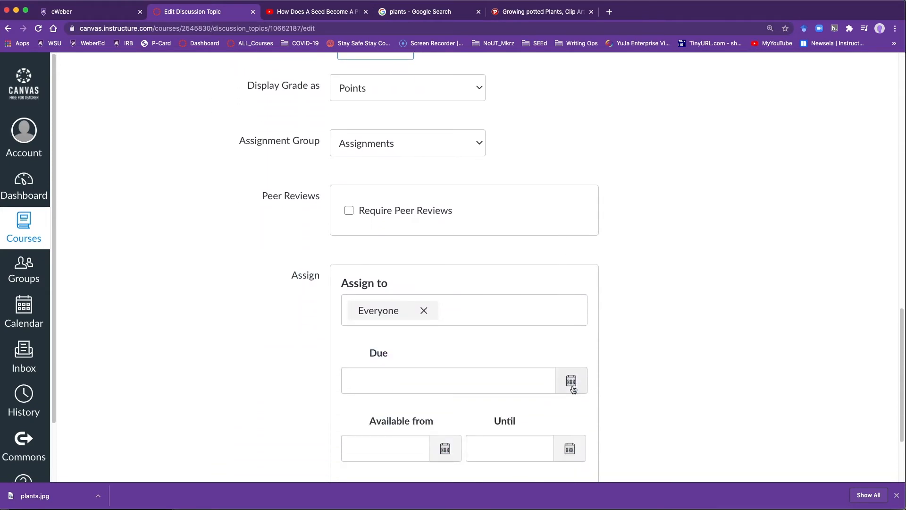
pyautogui.click(572, 387)
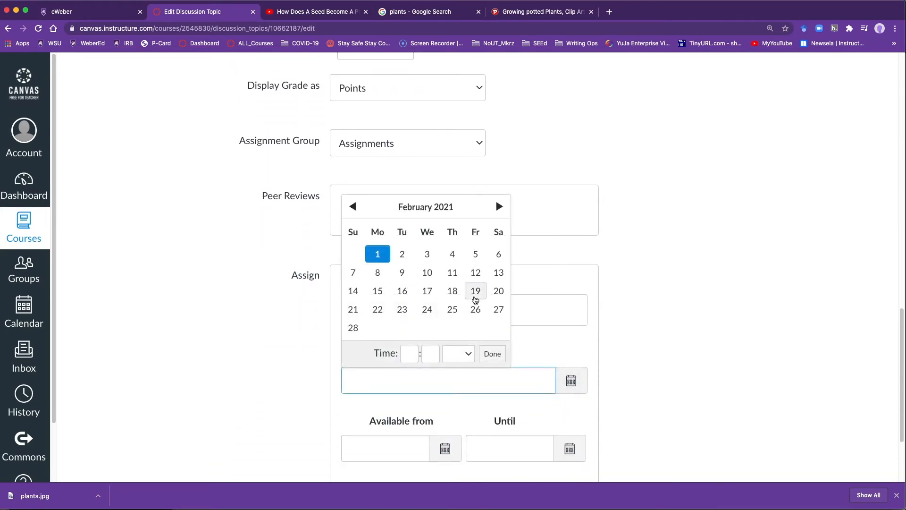
pyautogui.click(475, 309)
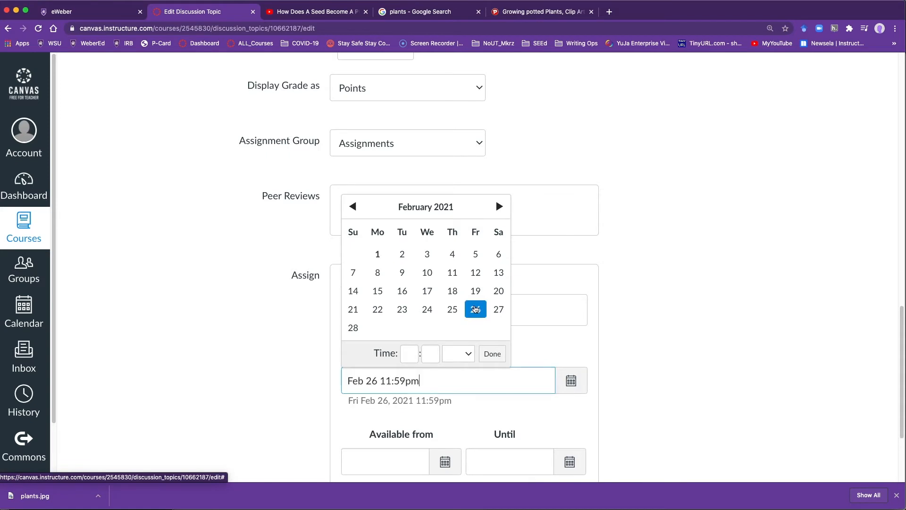
pyautogui.scroll(-5, 713, 333)
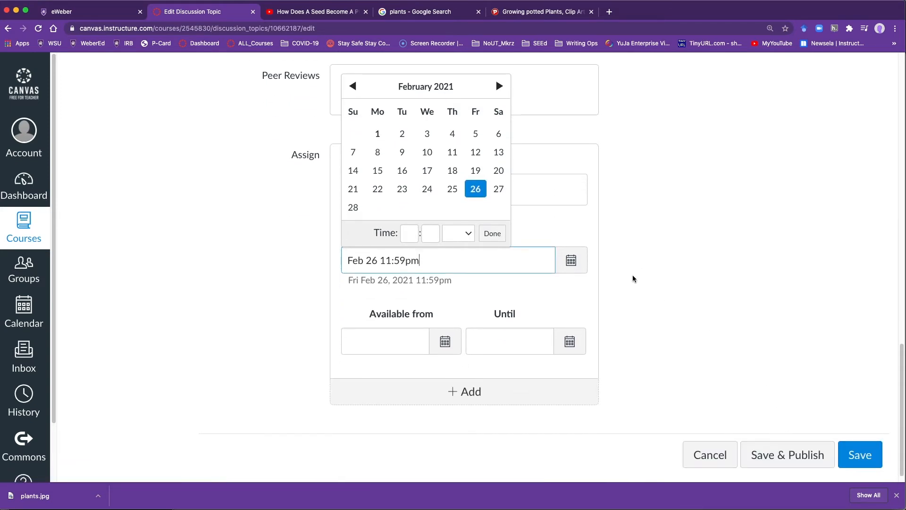
pyautogui.scroll(1, 633, 278)
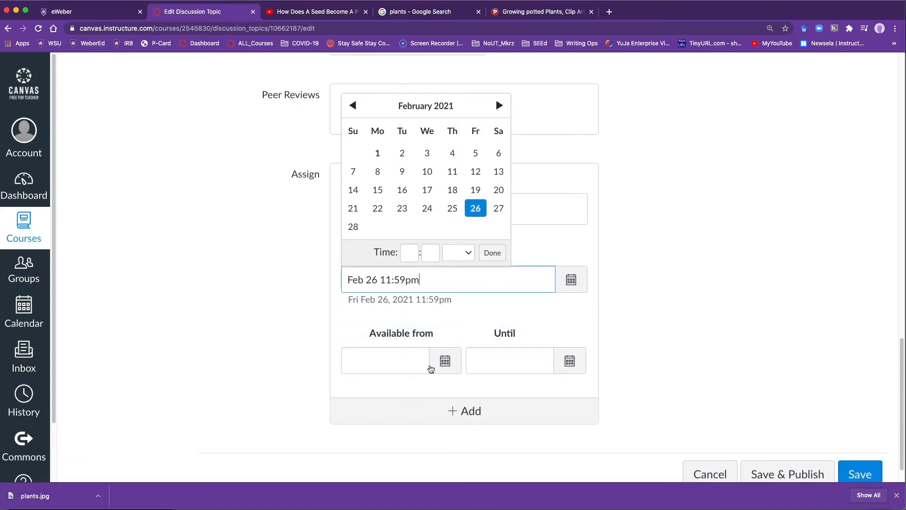
pyautogui.click(638, 319)
# Review the Plant Discussion's text, options and assignment dates, and save and publish it
pyautogui.scroll(4, 638, 319)
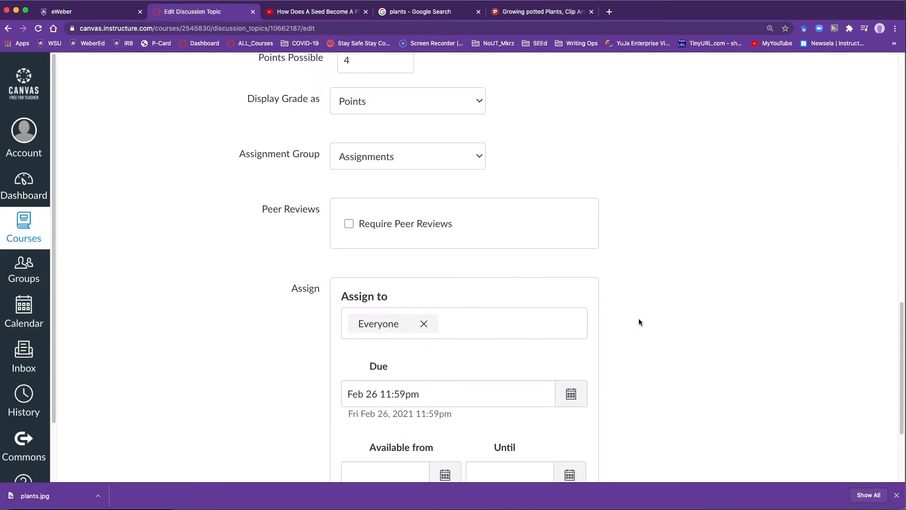
pyautogui.scroll(-6, 638, 318)
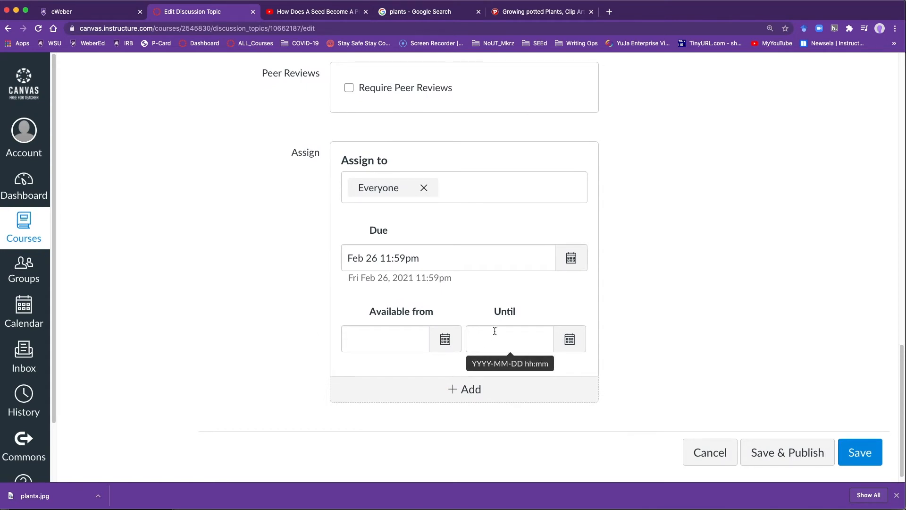
pyautogui.scroll(3, 475, 315)
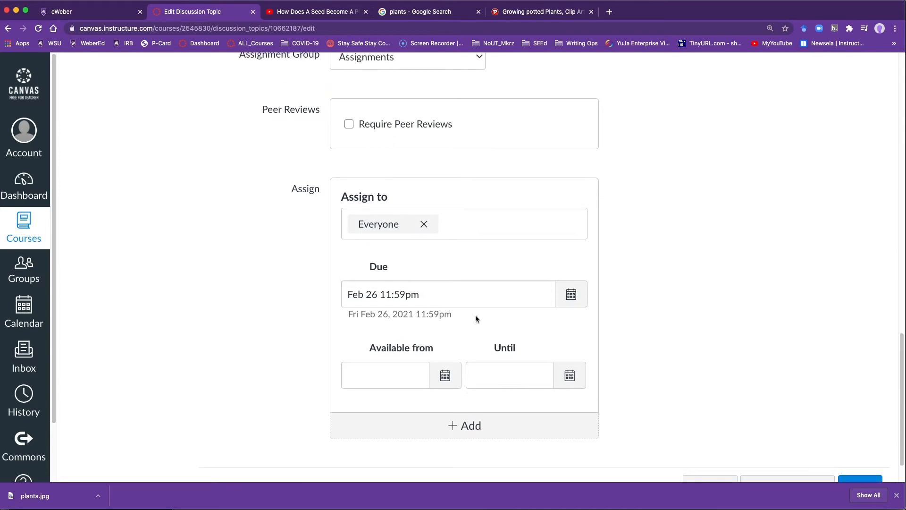
pyautogui.scroll(10, 487, 289)
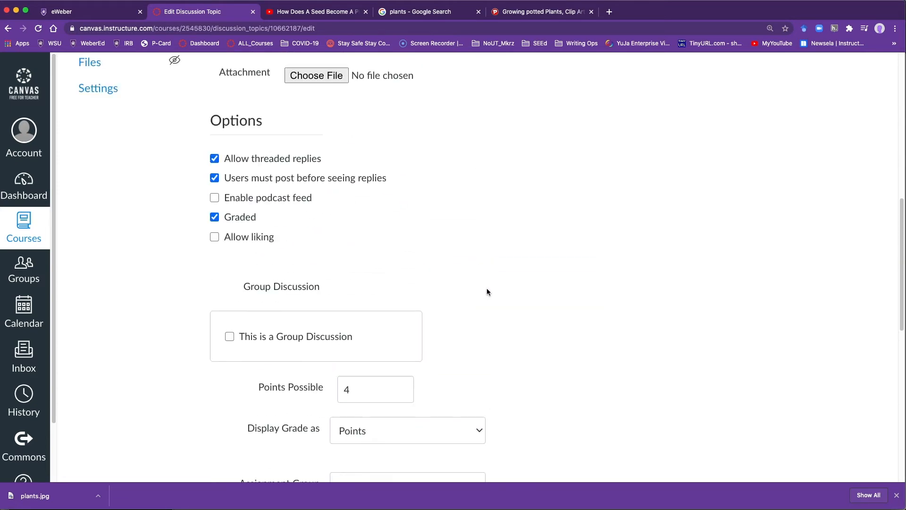
pyautogui.scroll(4, 487, 289)
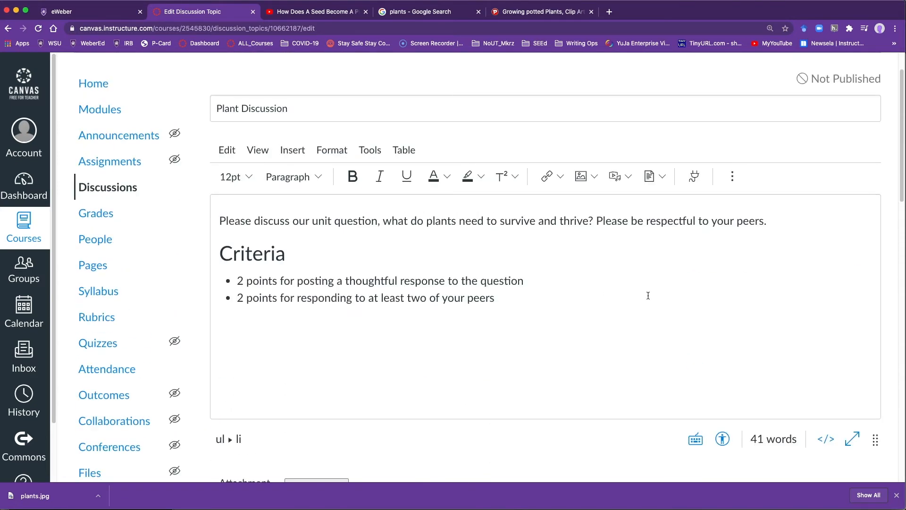
pyautogui.scroll(-15, 808, 339)
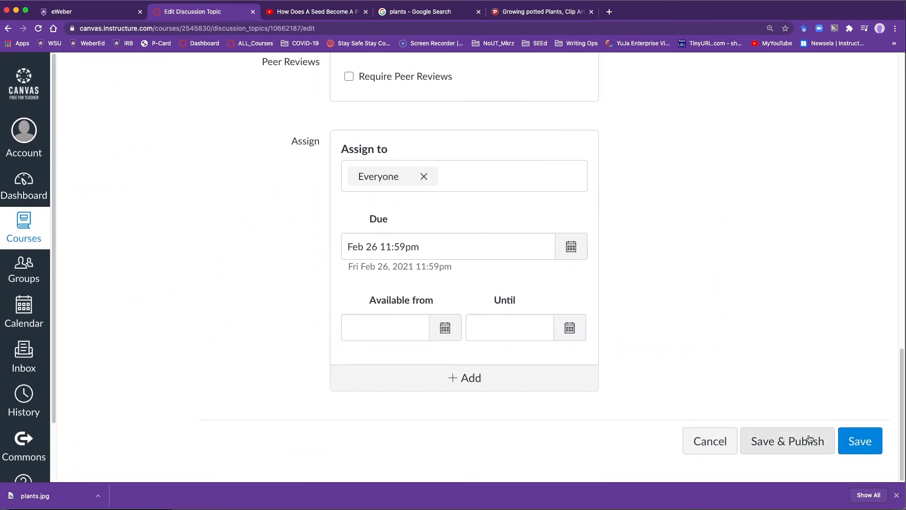
pyautogui.click(809, 440)
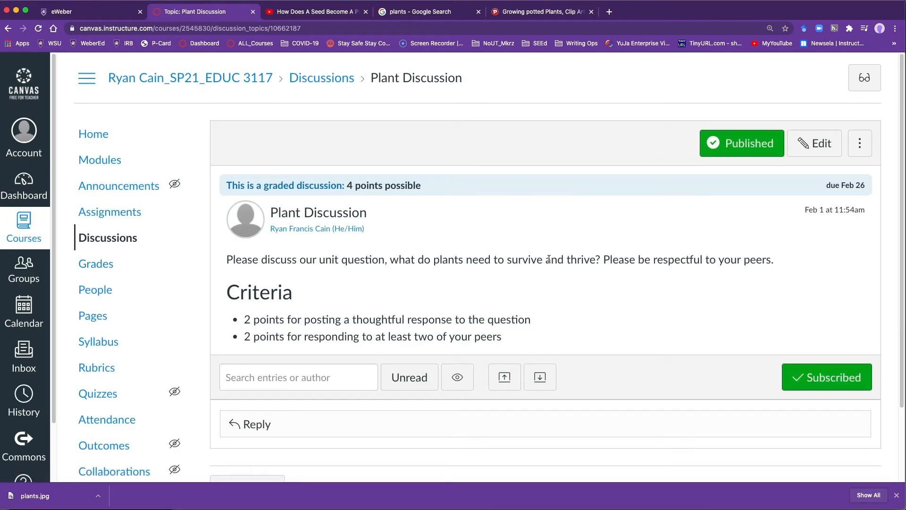
# Preview the published Plant Discussion and the course's discussions list in Student View
pyautogui.click(864, 78)
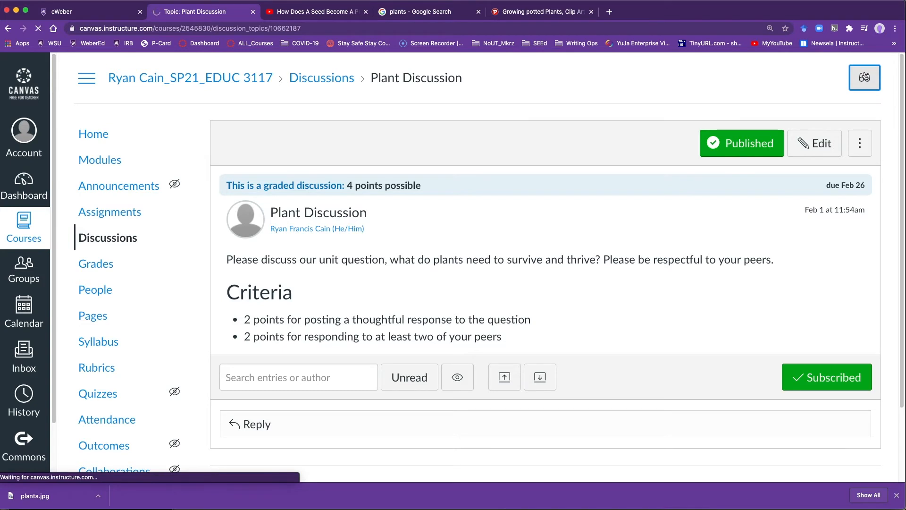
pyautogui.scroll(-3, 610, 250)
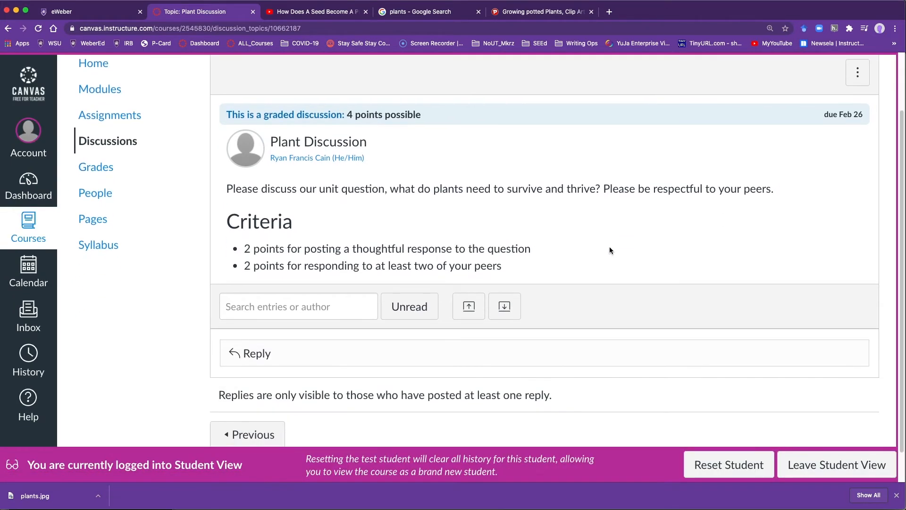
pyautogui.scroll(3, 610, 248)
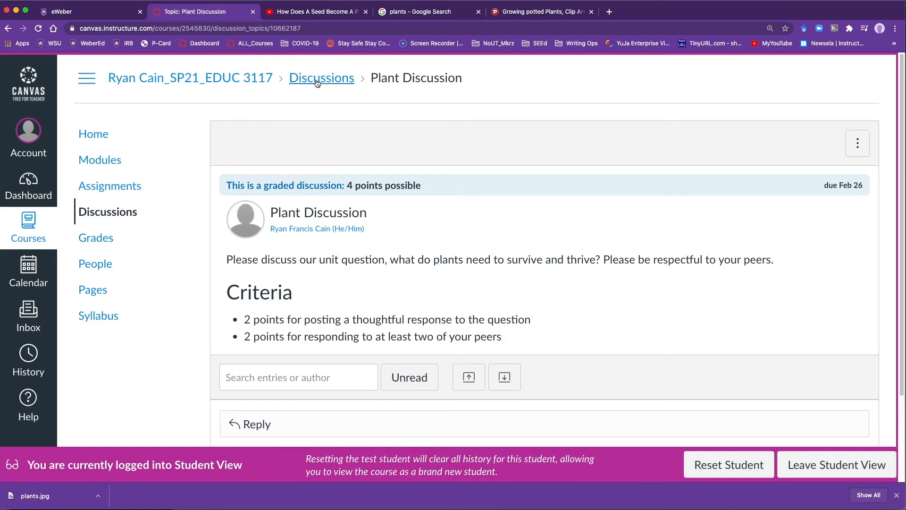
pyautogui.click(317, 83)
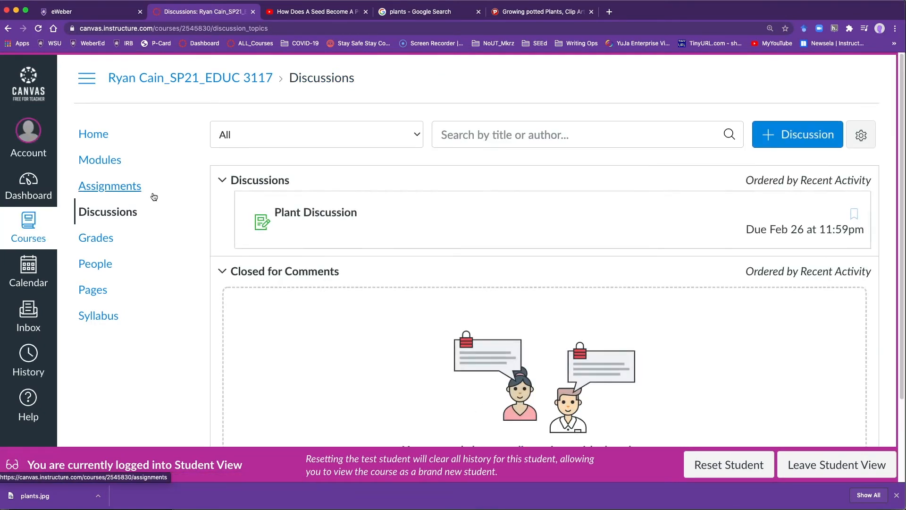
# Walk through the Plant Unit module as a student from Introduction to Plants to Plant Discussion, and leave Student View
pyautogui.click(114, 161)
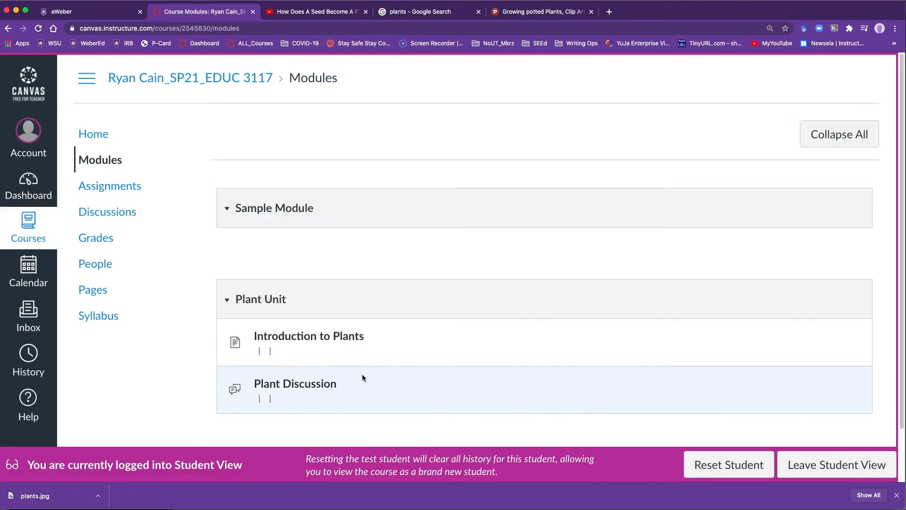
pyautogui.click(353, 338)
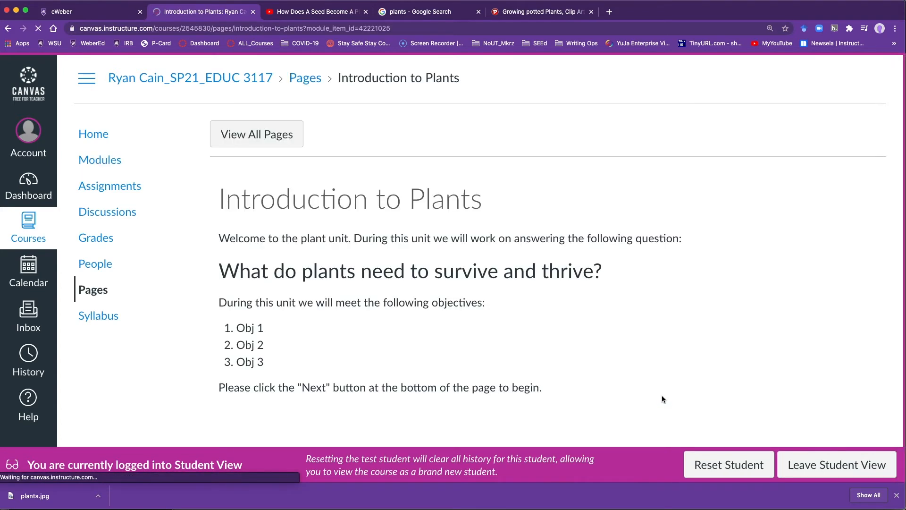
pyautogui.scroll(-1, 682, 384)
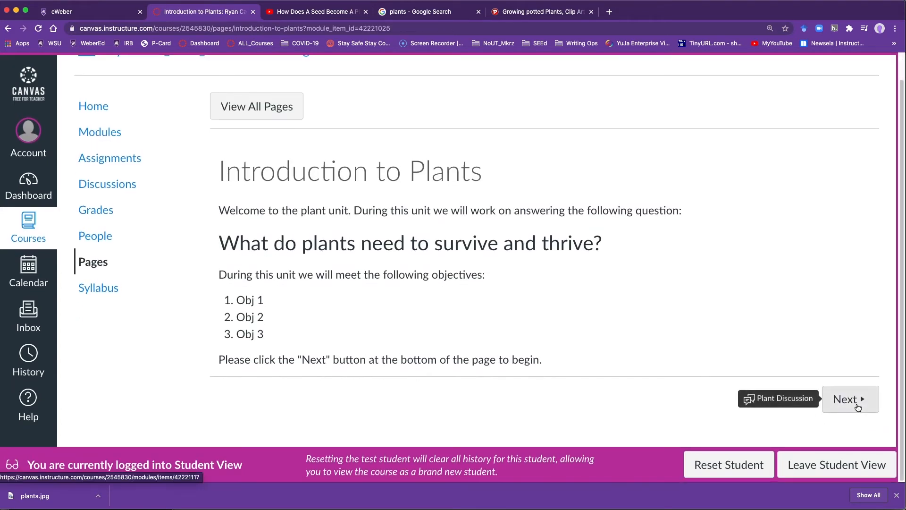
pyautogui.click(857, 407)
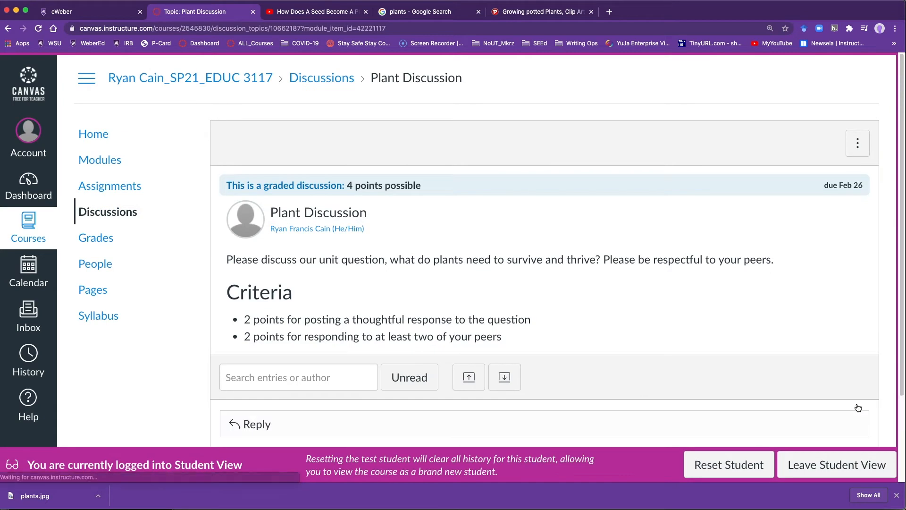
pyautogui.click(103, 161)
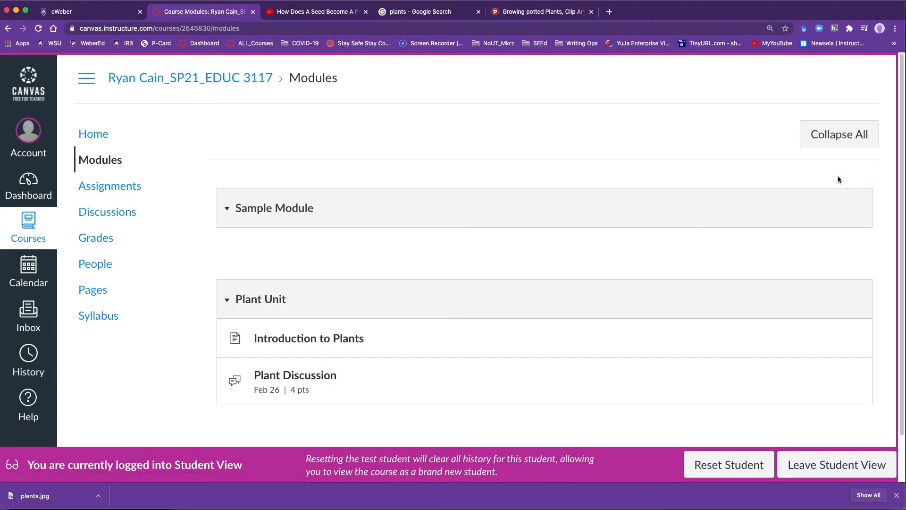
pyautogui.click(812, 466)
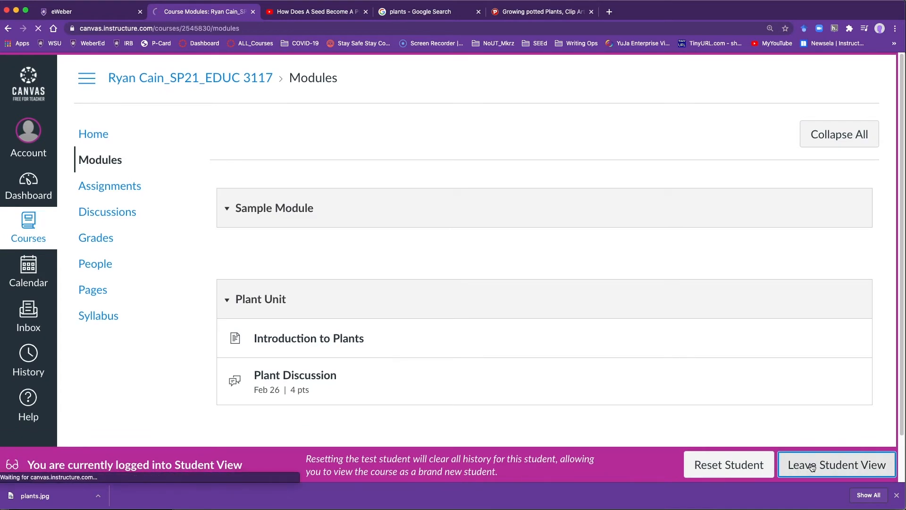
# Add a new assignment named "Plant and Humans" to the Plant Unit module
pyautogui.scroll(-2, 741, 378)
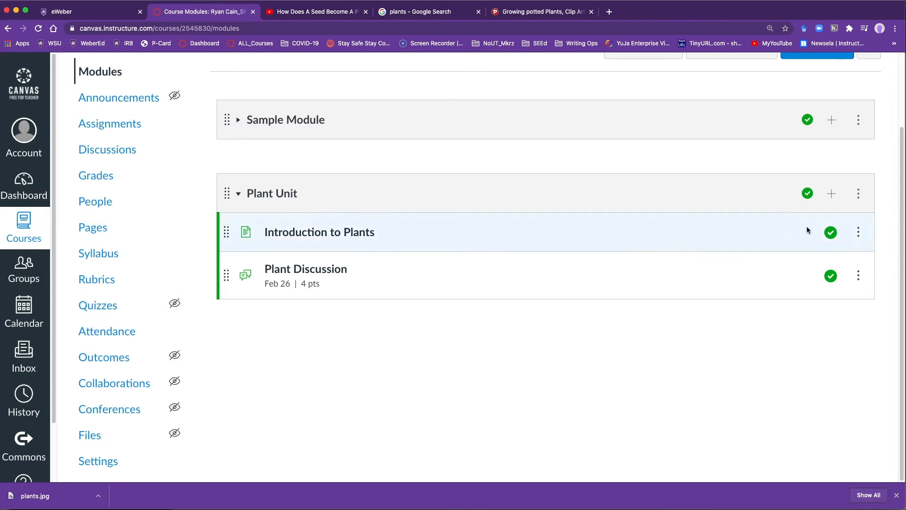
pyautogui.click(832, 194)
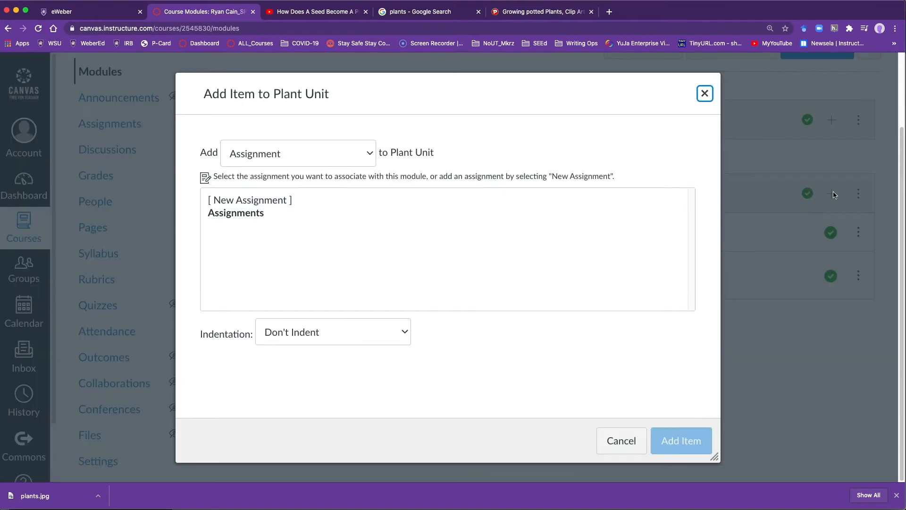
pyautogui.click(284, 202)
pyautogui.click(352, 344)
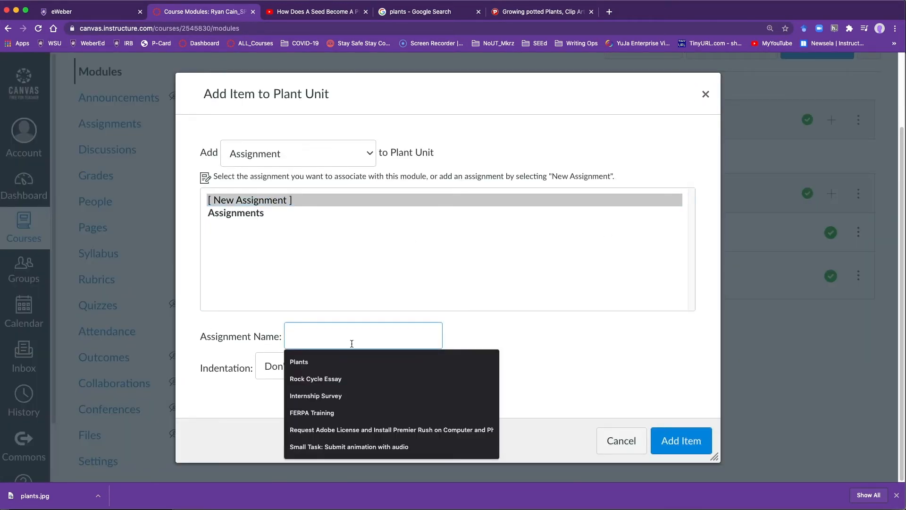
pyautogui.write('Plan')
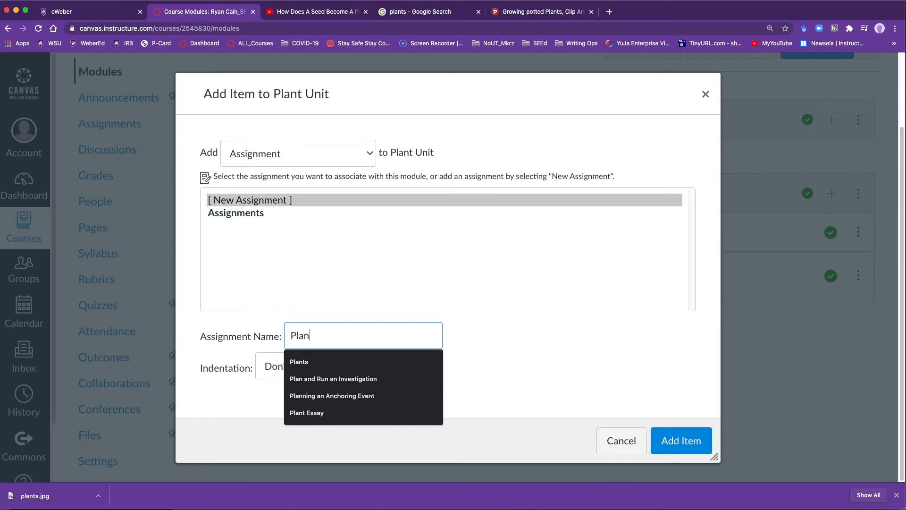
pyautogui.write('t and Humans')
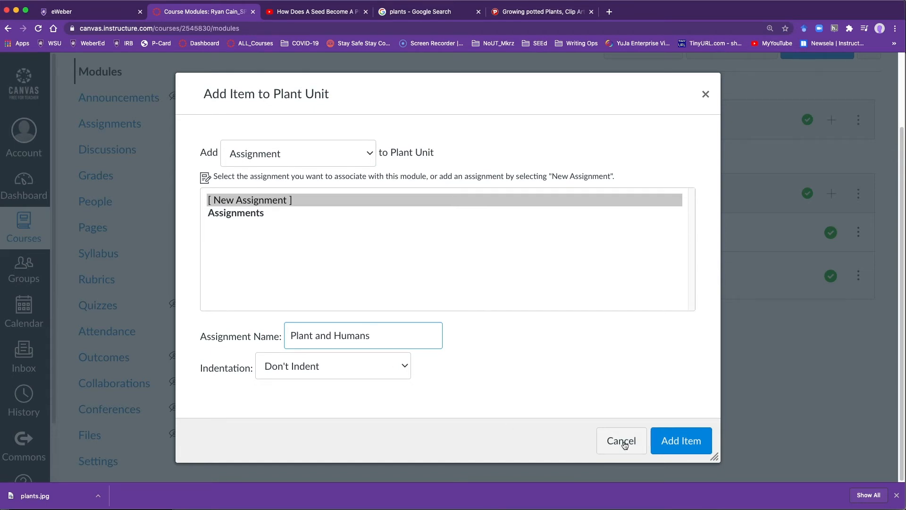
pyautogui.click(690, 440)
# Open the Plant and Humans assignment for editing and set its points to 10
pyautogui.click(344, 321)
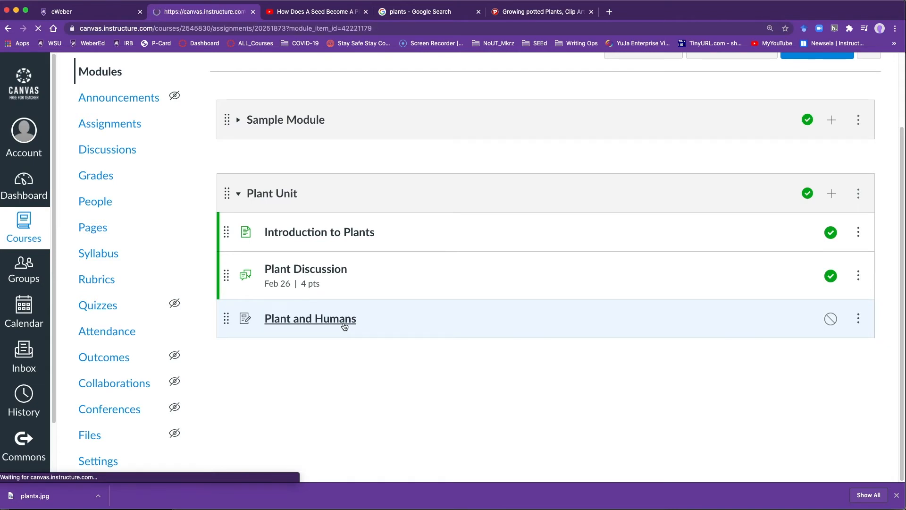
pyautogui.click(619, 137)
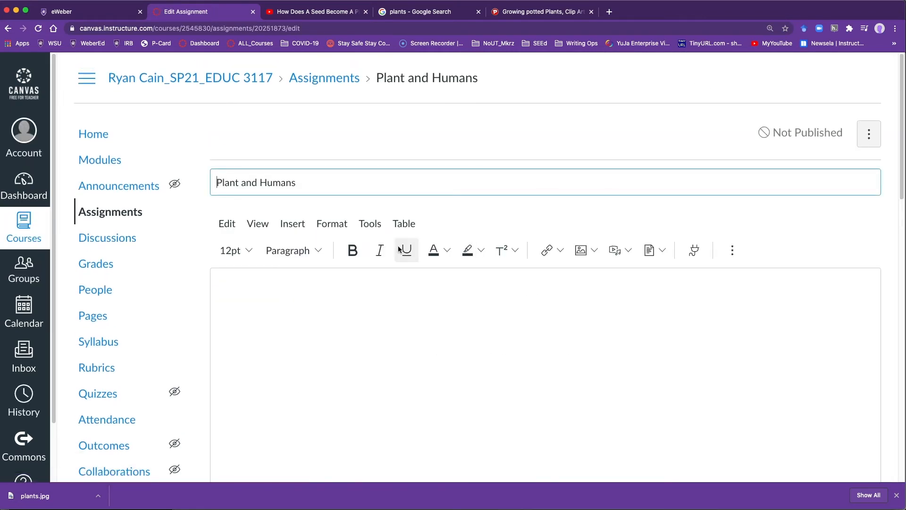
pyautogui.scroll(-6, 396, 253)
pyautogui.click(306, 282)
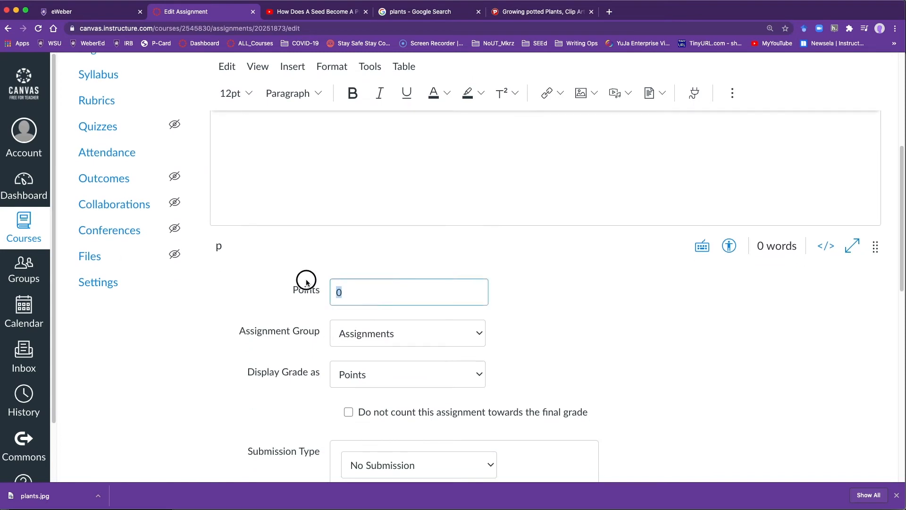
pyautogui.press('BackSpace')
pyautogui.write('10')
# Enter "Purpose", "Task" and "Criteria" on three separate lines in the assignment description
pyautogui.scroll(4, 376, 293)
pyautogui.click(285, 213)
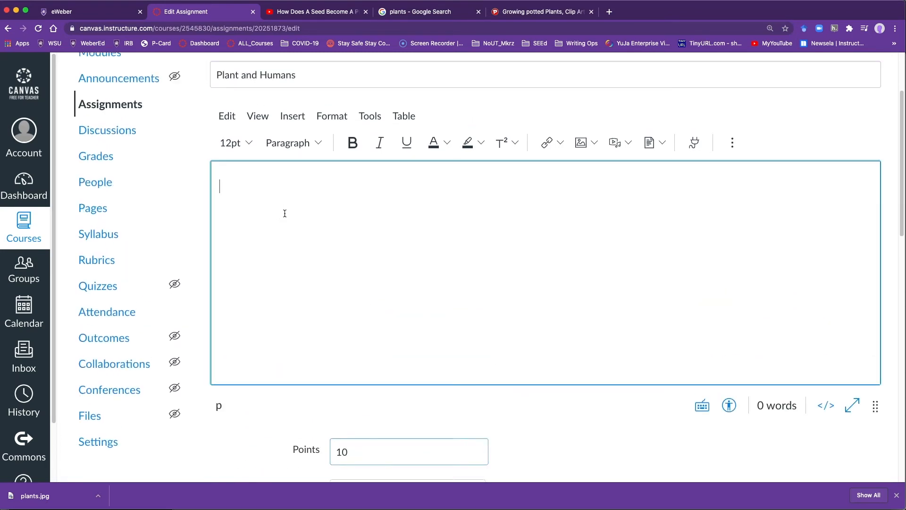
pyautogui.write('Task')
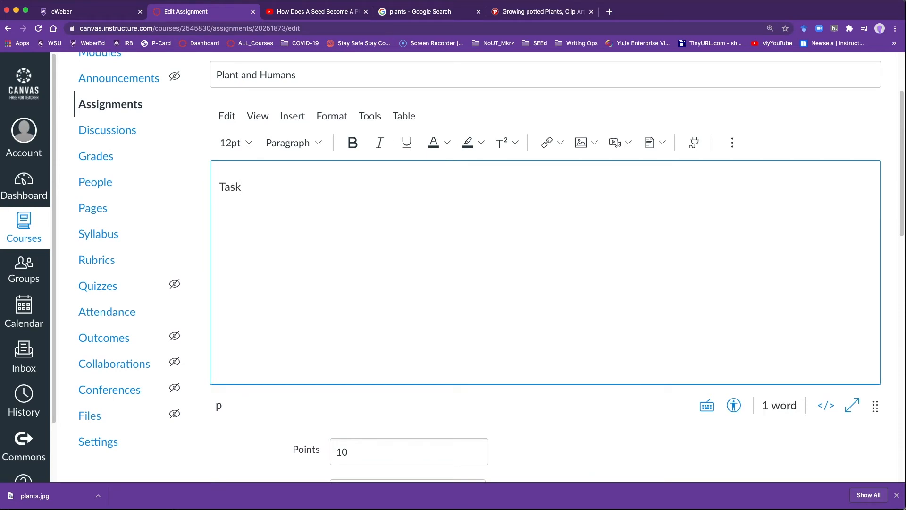
pyautogui.press('Return')
pyautogui.write('Crite')
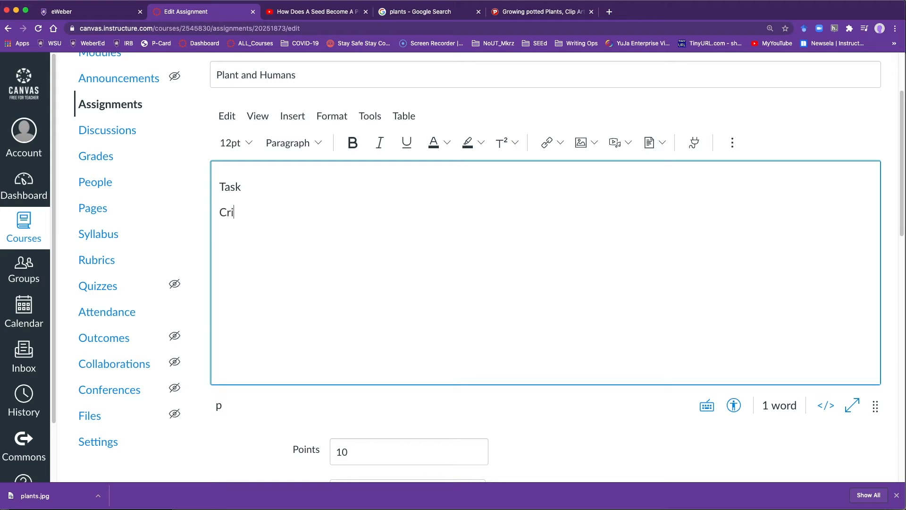
pyautogui.press('BackSpace')
pyautogui.press('BackSpace')
pyautogui.write('eria')
pyautogui.click(219, 187)
pyautogui.press('Return')
pyautogui.write('Purpose')
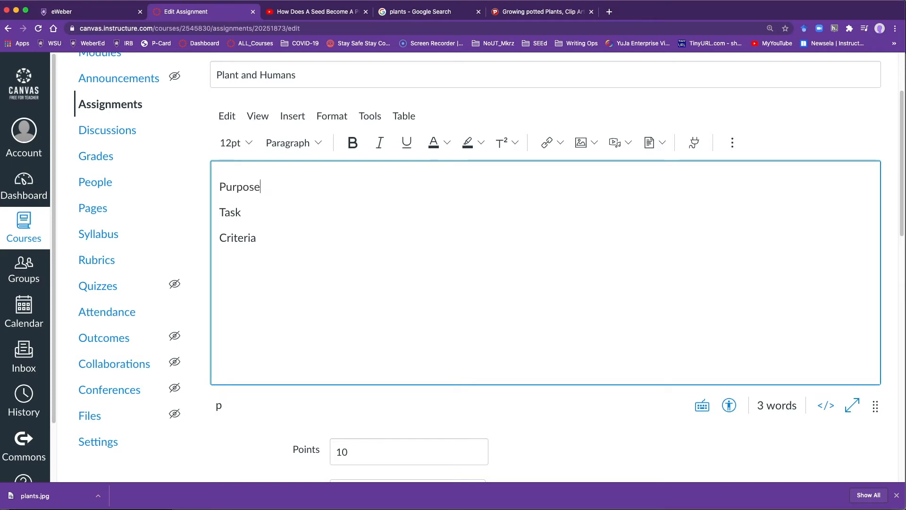
# Format the Purpose, Task and Criteria lines in the description as Heading 2
pyautogui.click(288, 143)
pyautogui.click(302, 191)
pyautogui.click(231, 216)
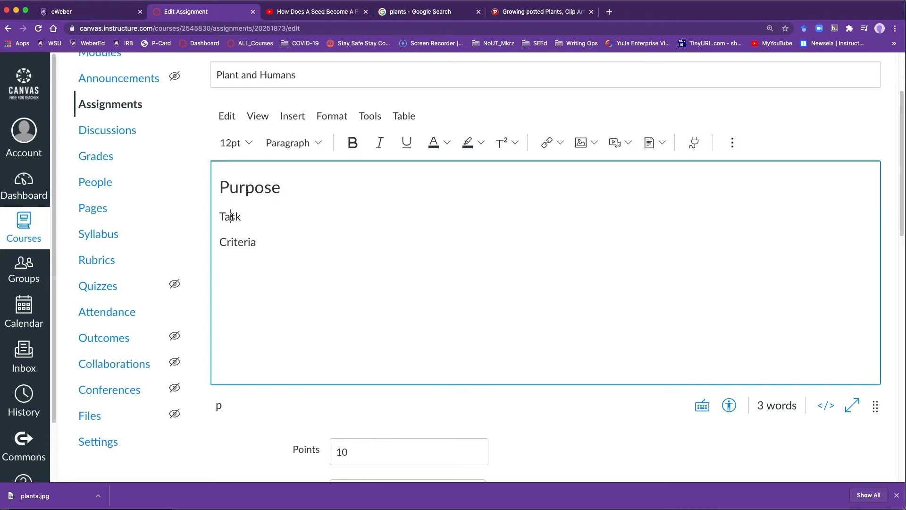
pyautogui.click(288, 143)
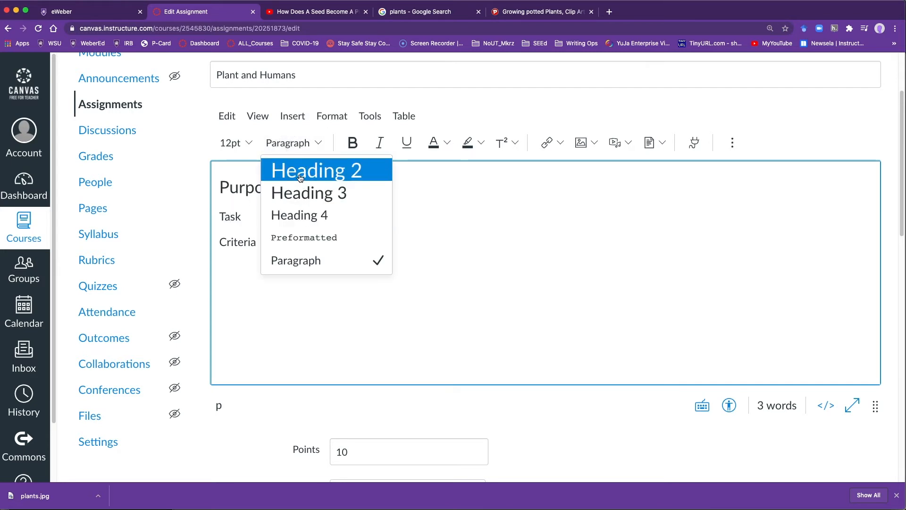
pyautogui.click(312, 171)
pyautogui.click(247, 191)
pyautogui.click(301, 150)
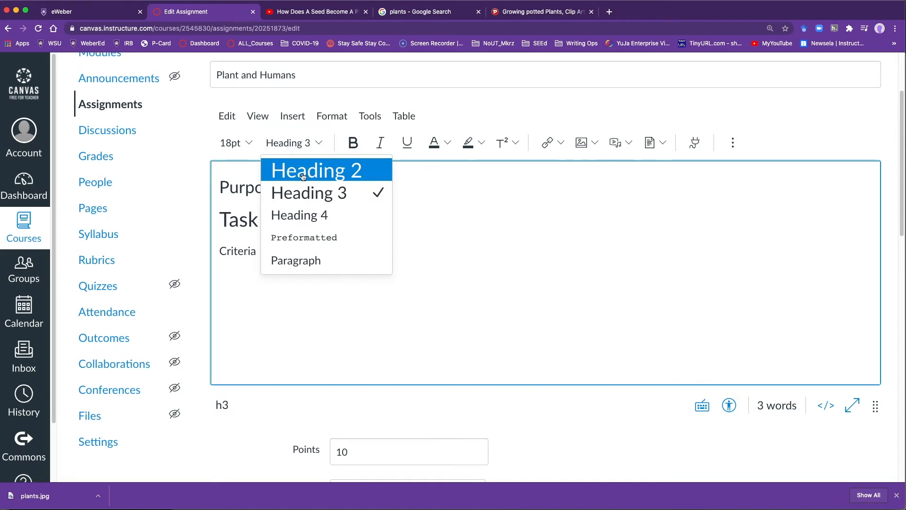
pyautogui.click(303, 171)
pyautogui.click(232, 252)
pyautogui.click(283, 148)
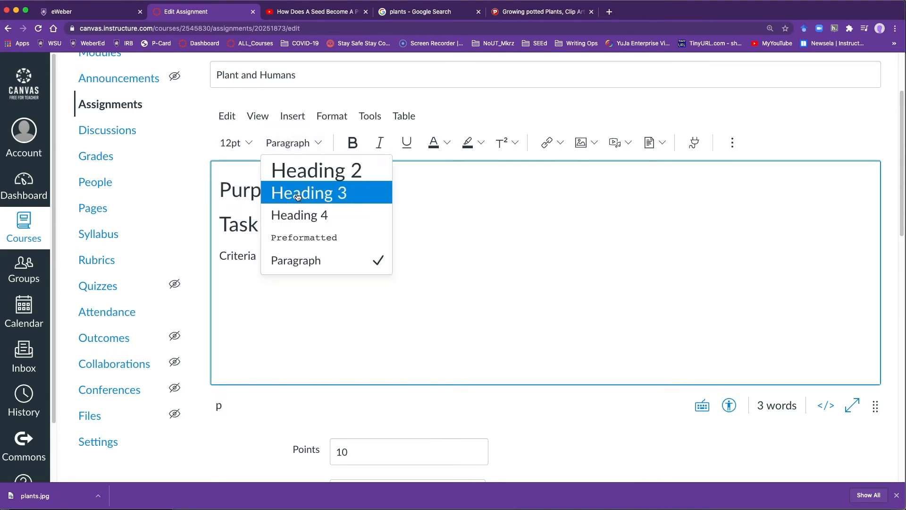
pyautogui.click(307, 171)
# Under the Purpose heading, write "People need to eat plants to be healthy. This assignment will", correcting the spelling of "assignment"
pyautogui.click(304, 190)
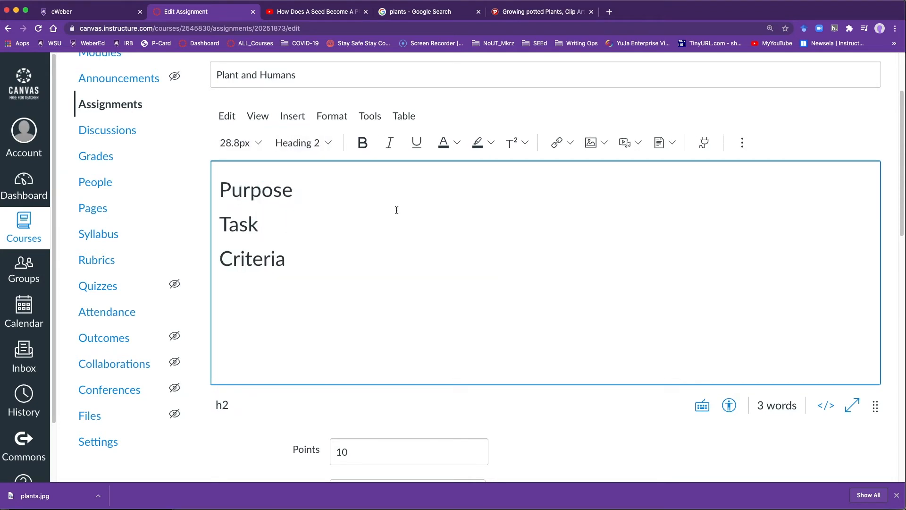
pyautogui.press('Return')
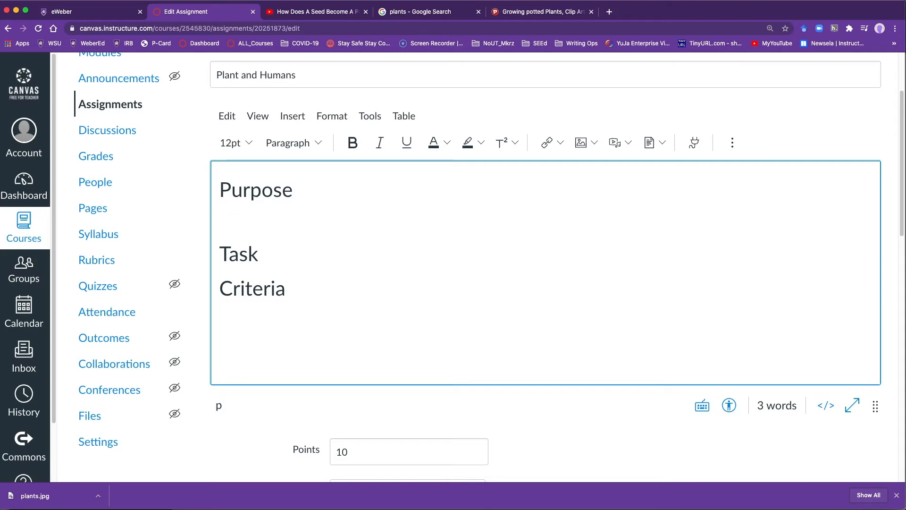
pyautogui.write('People need to eat plants')
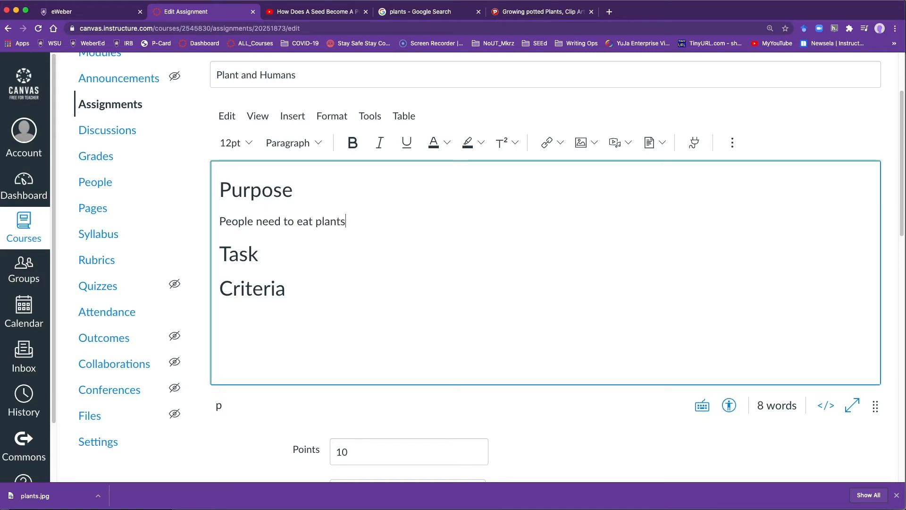
pyautogui.write(' to be f')
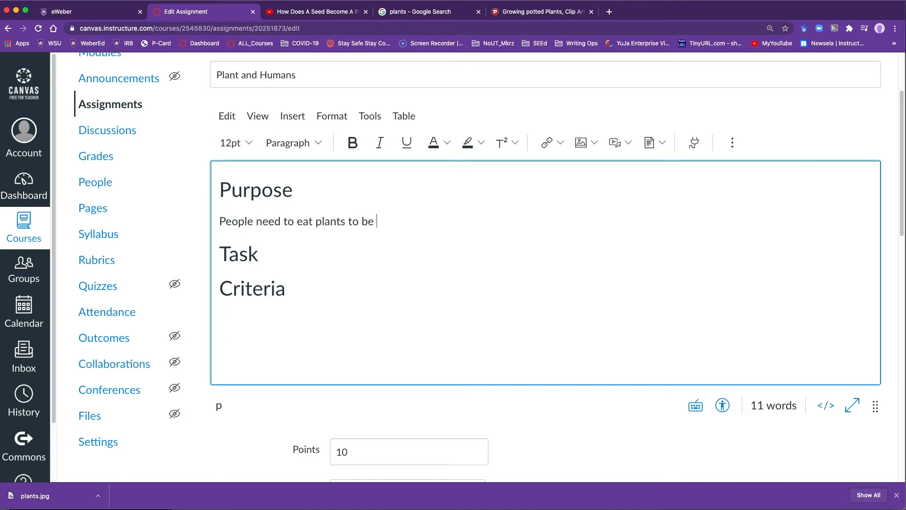
pyautogui.press('BackSpace')
pyautogui.press('BackSpace')
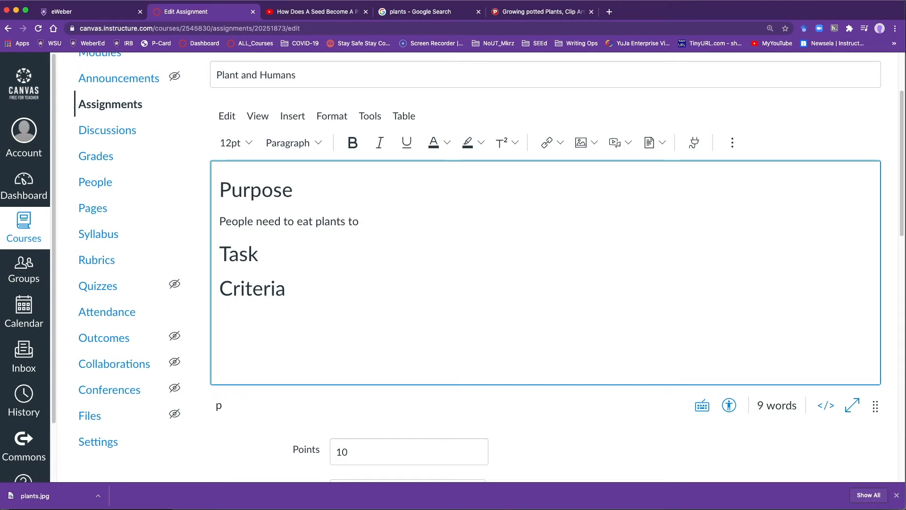
pyautogui.write('be he')
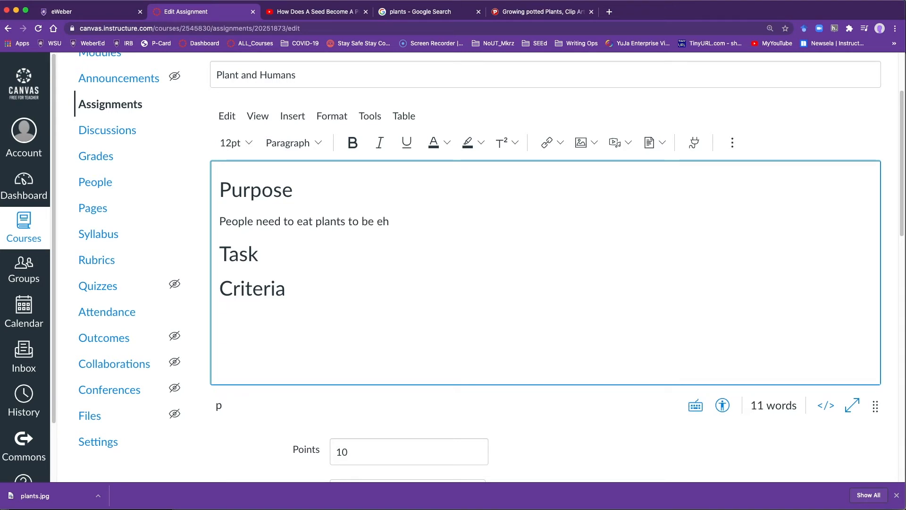
pyautogui.write('althy. This ass')
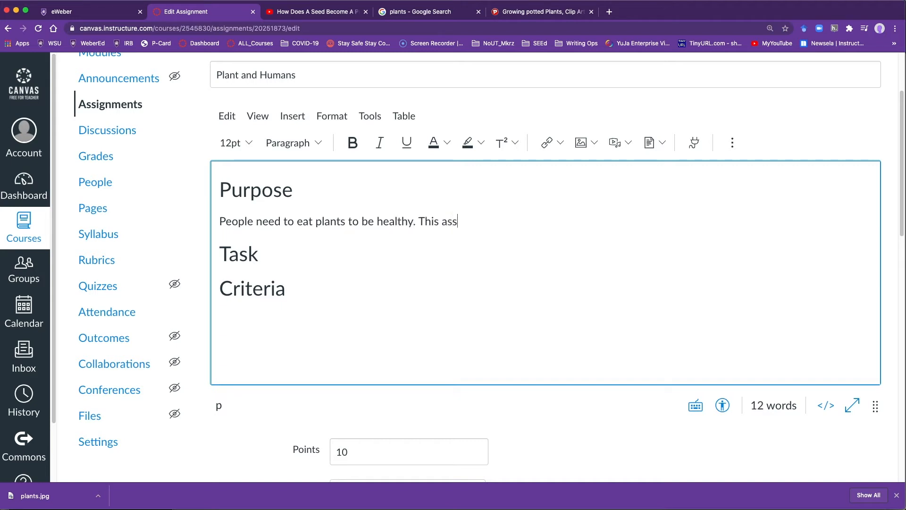
pyautogui.write('ingment will')
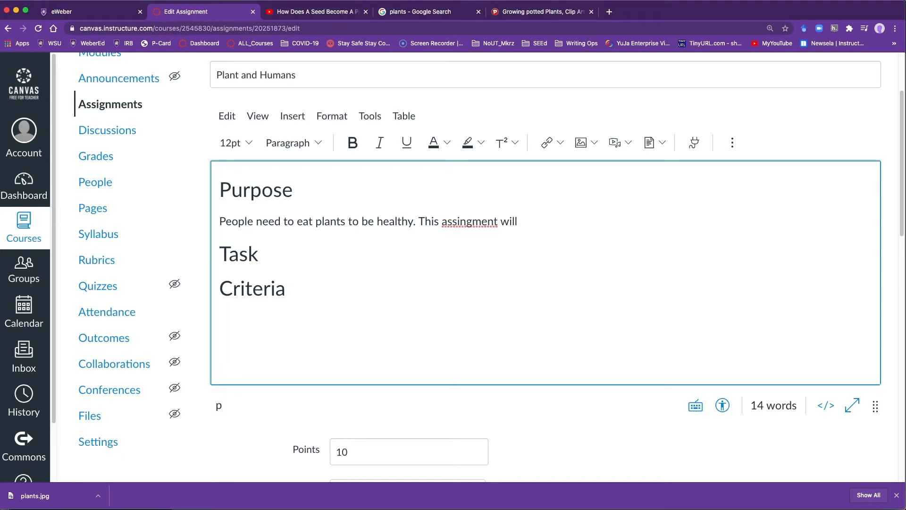
pyautogui.rightClick(460, 218)
pyautogui.click(474, 221)
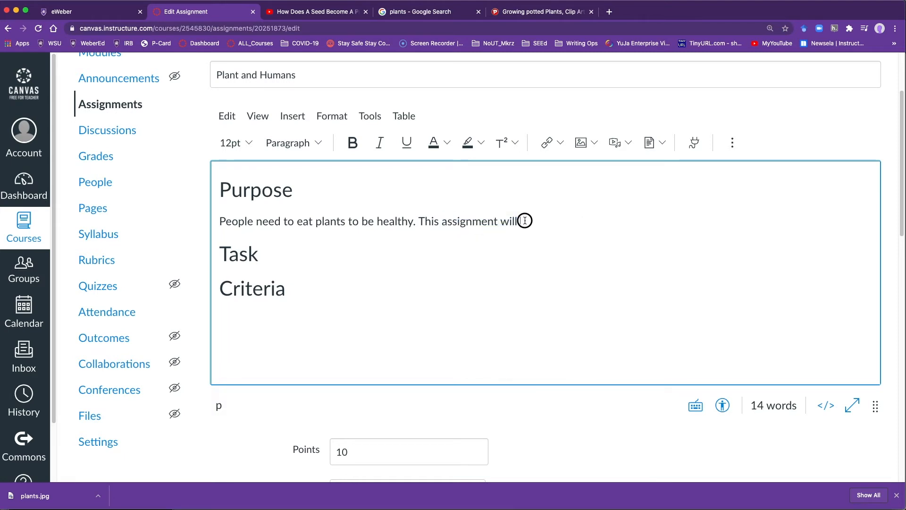
# Complete the purpose sentence with "give you a chance to learn about why eating fruits and vegetables are important."
pyautogui.write('give you a')
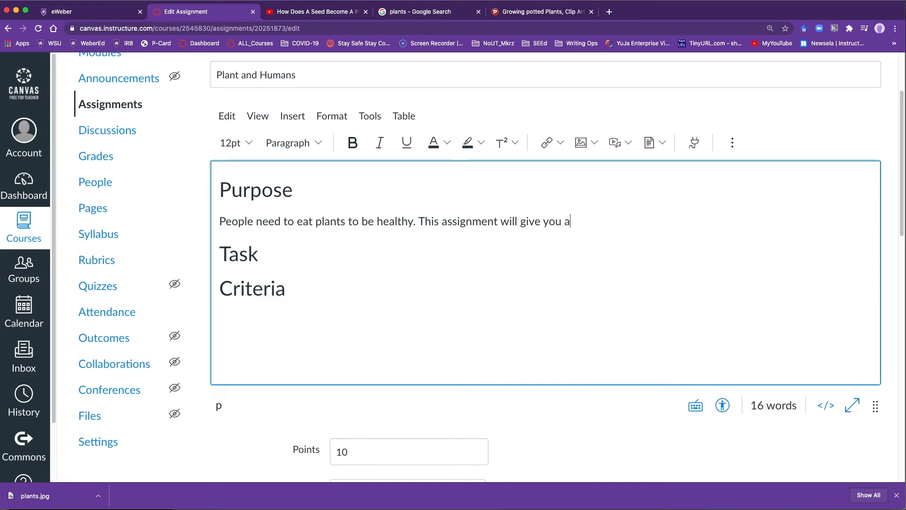
pyautogui.write(' chance to learn abou')
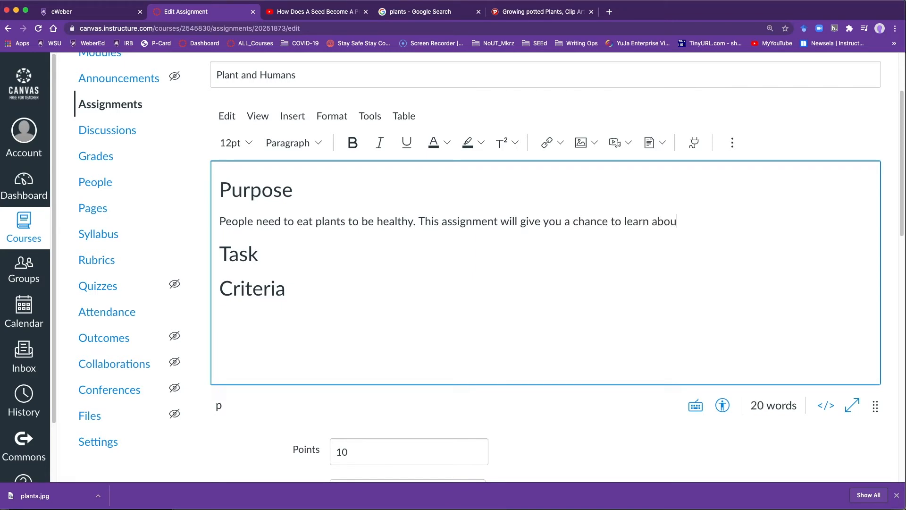
pyautogui.write('t why ')
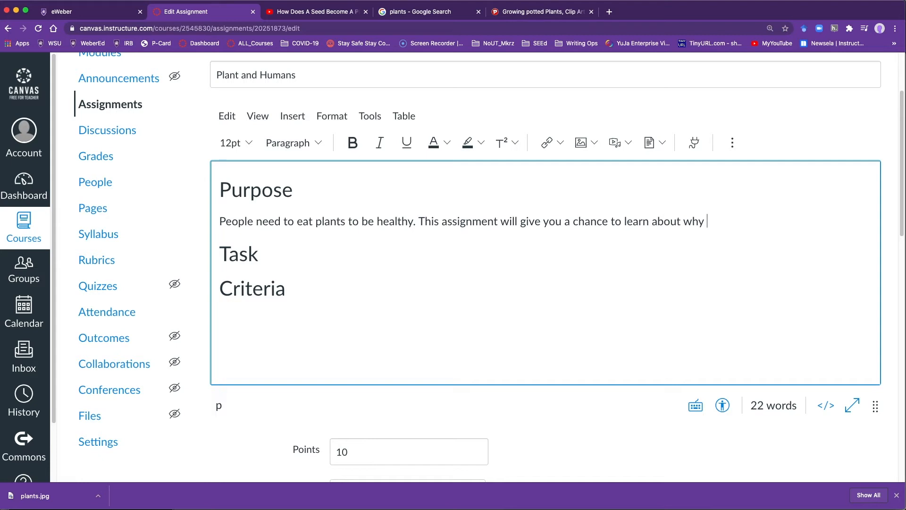
pyautogui.write('eating ')
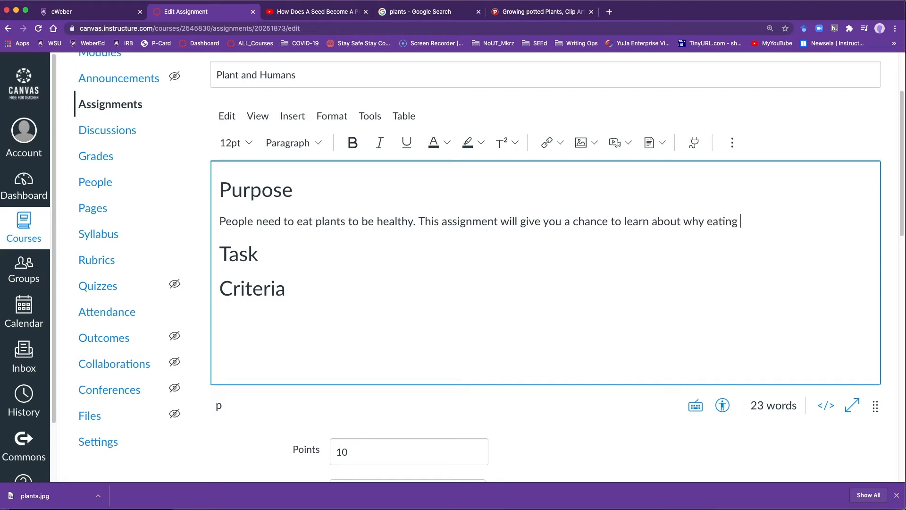
pyautogui.write('fruits and veg')
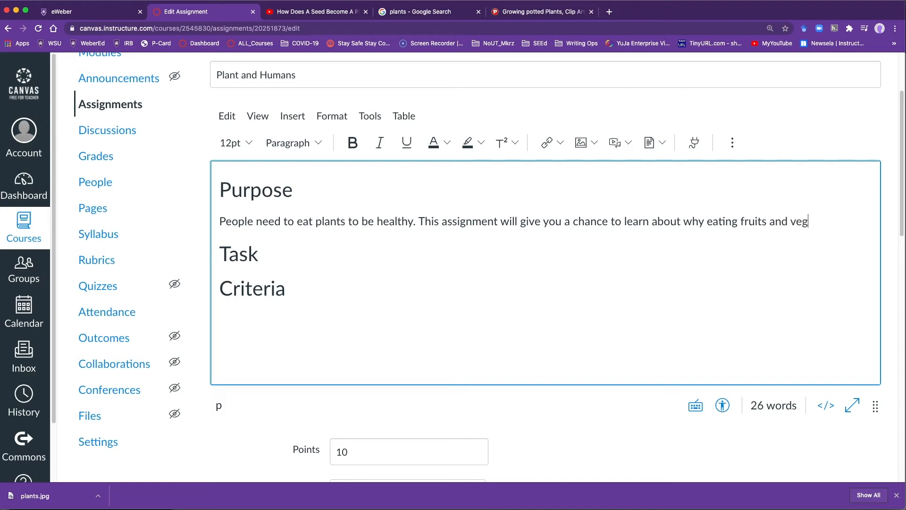
pyautogui.write('etables are impor')
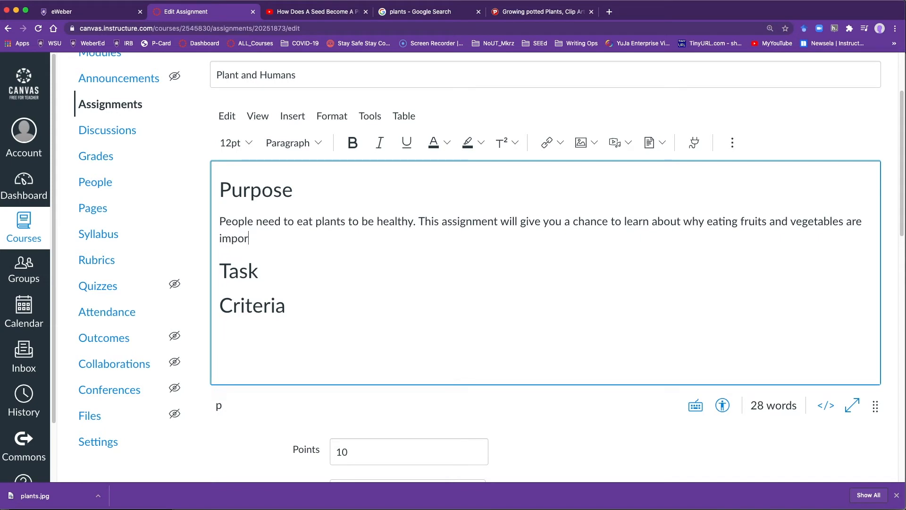
pyautogui.write('tan')
# Under the Task heading, write "Please write a one-page essay on the importance of fruits and vegetable to a balanced"
pyautogui.click(262, 269)
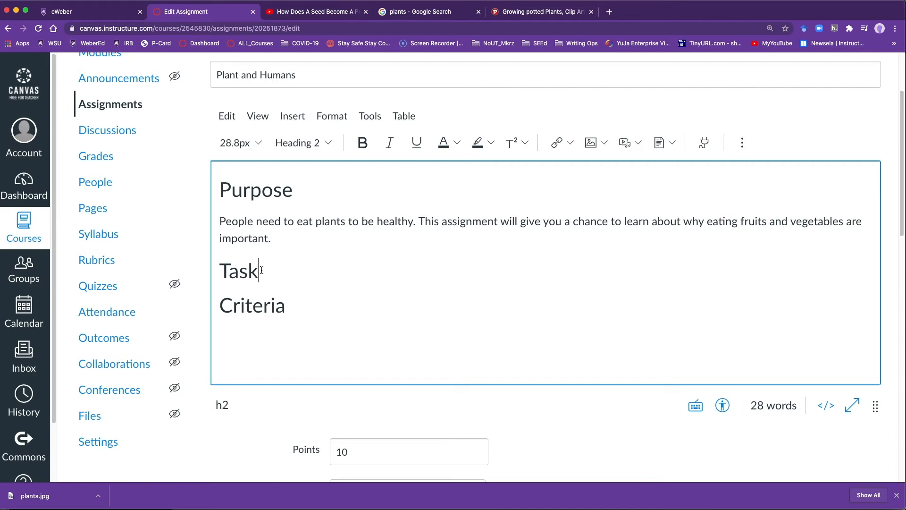
pyautogui.press('Return')
pyautogui.write('Ple')
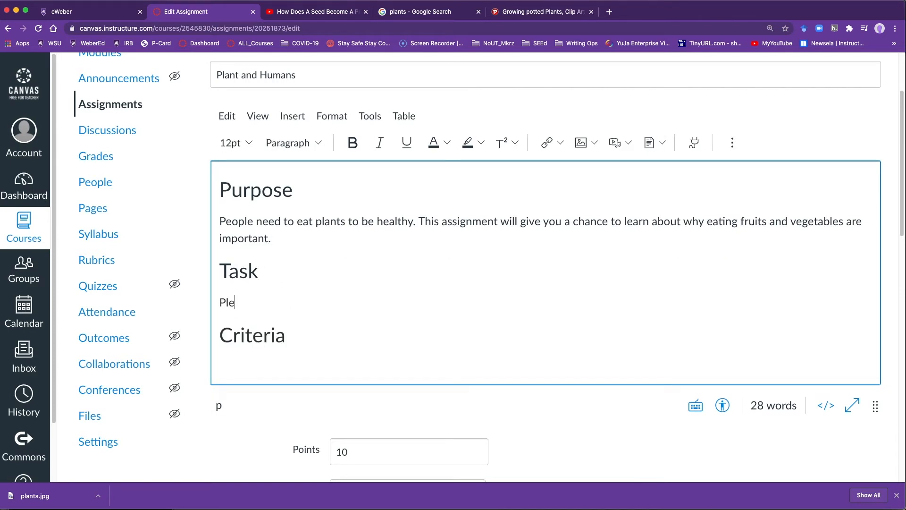
pyautogui.write('ase write a one-w')
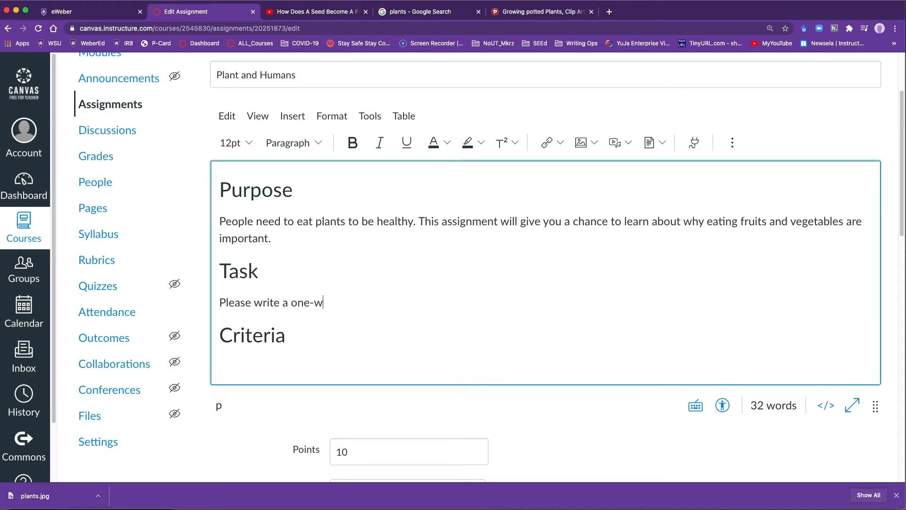
pyautogui.press('BackSpace')
pyautogui.write('page es')
pyautogui.write('say on')
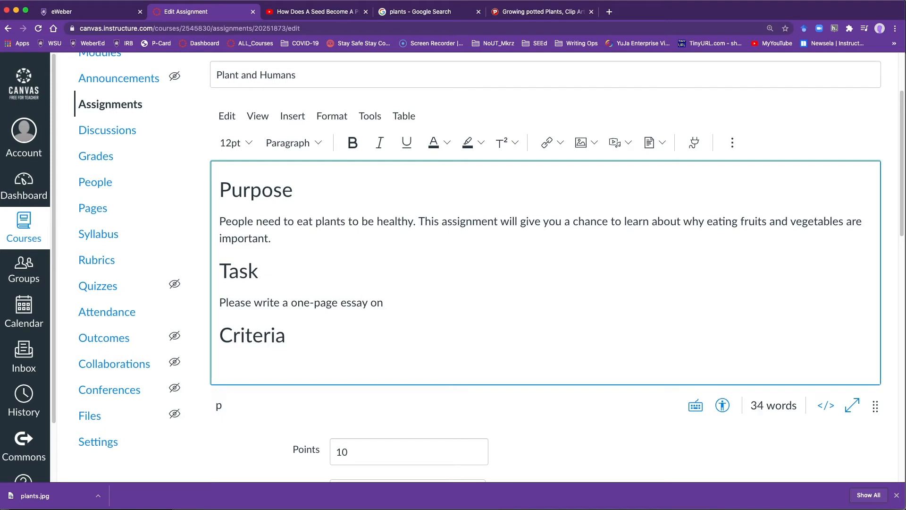
pyautogui.write(' the importance of fu')
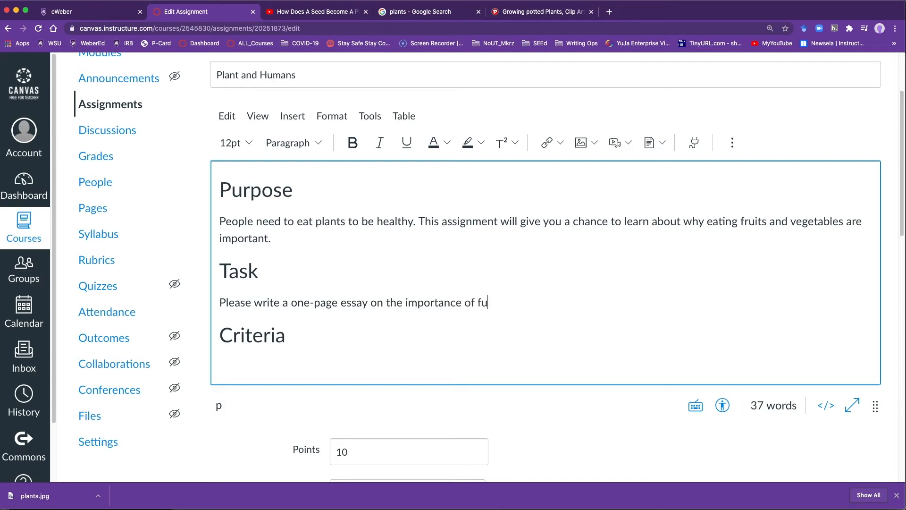
pyautogui.press('BackSpace')
pyautogui.write('ruits and vegeta')
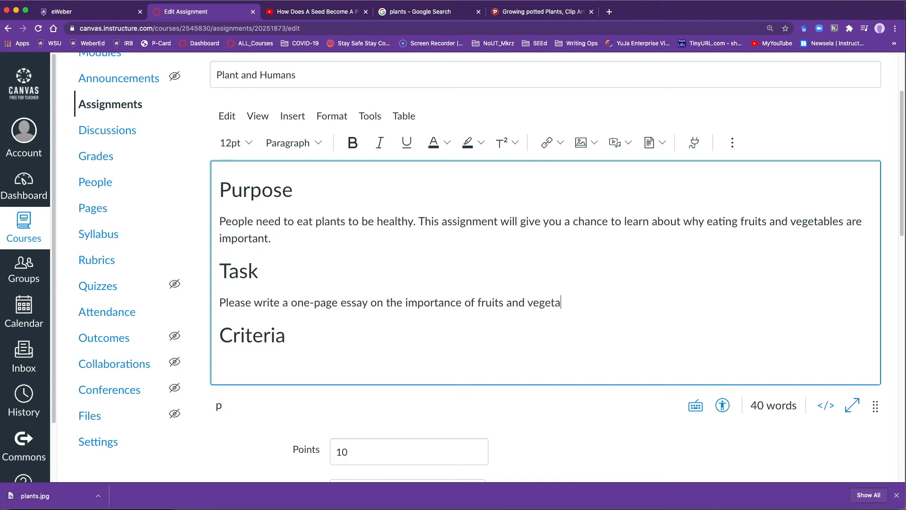
pyautogui.write('ble w')
pyautogui.press('BackSpace')
pyautogui.write('to a balanced')
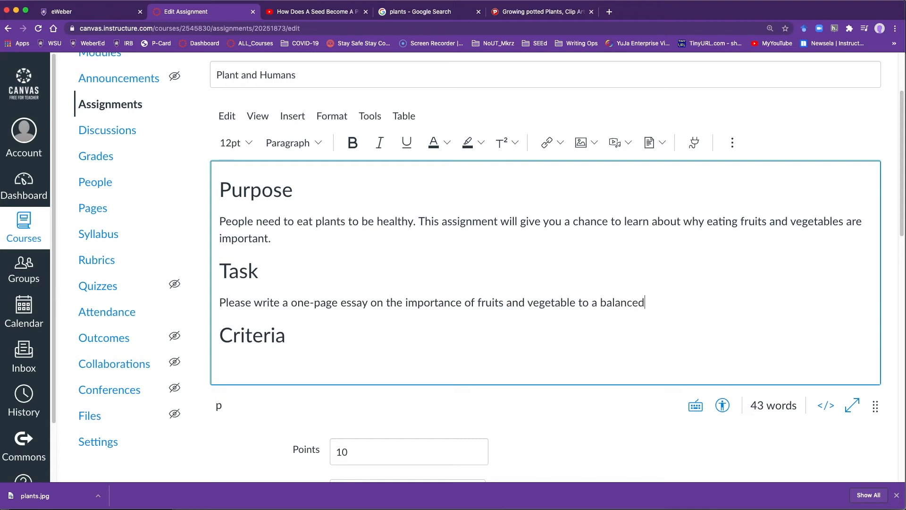
# Continue the Task text with "diet. You will find information on this in our science textbook on page 122."
pyautogui.write(' diet. You will find')
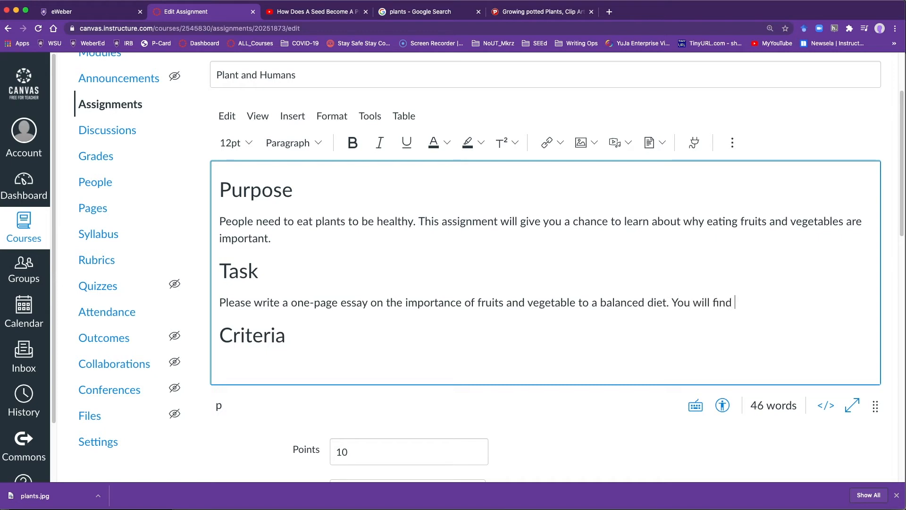
pyautogui.write(' information on this in our')
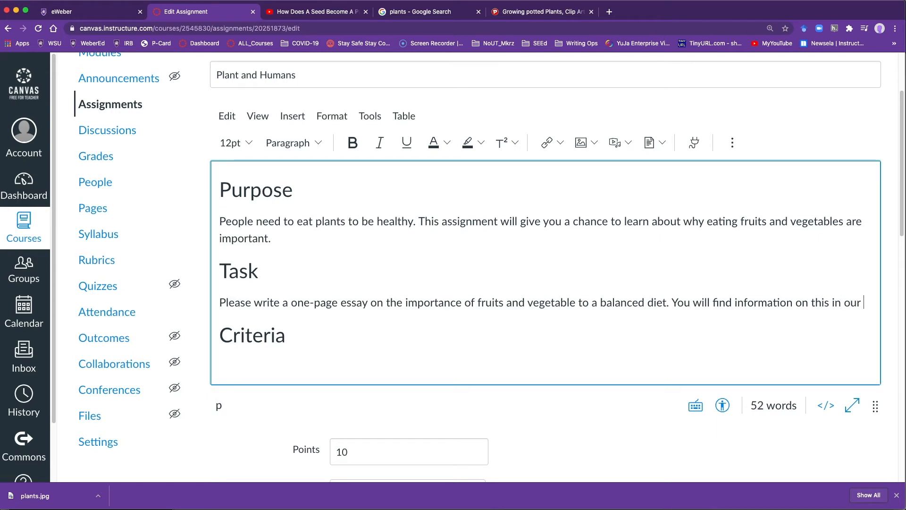
pyautogui.write(' science tex')
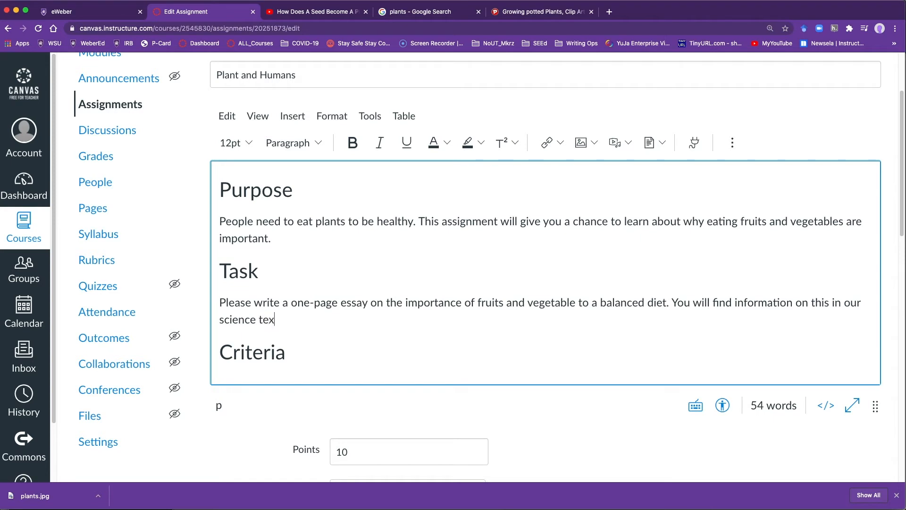
pyautogui.write('tbook on page 122.')
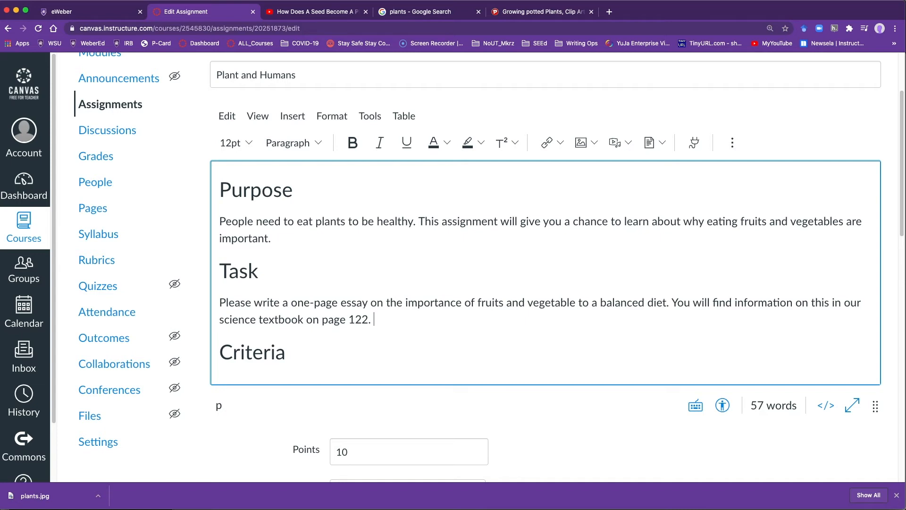
# Add "You may also take a look at our google folder of articles." to the Task paragraph, correcting the spelling of "articles"
pyautogui.write('You many')
pyautogui.press('BackSpace')
pyautogui.press('BackSpace')
pyautogui.write('y also take a look at ')
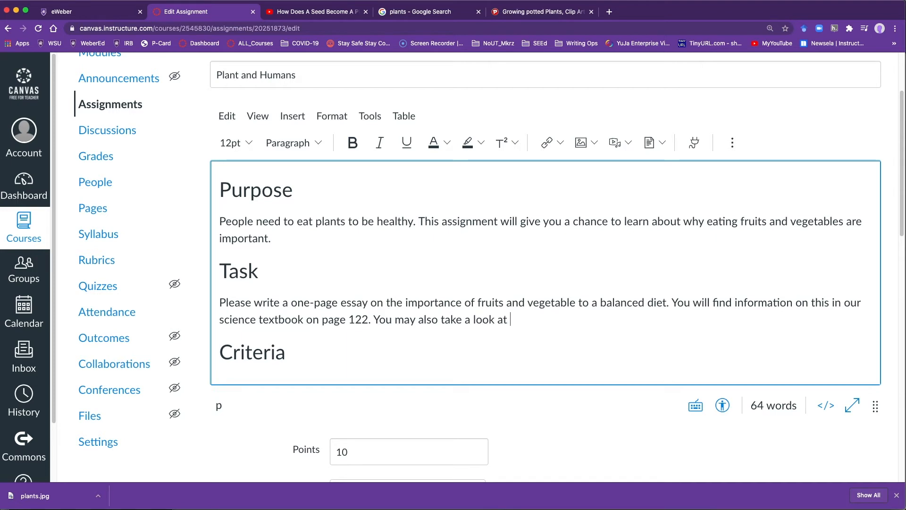
pyautogui.write('our google folder')
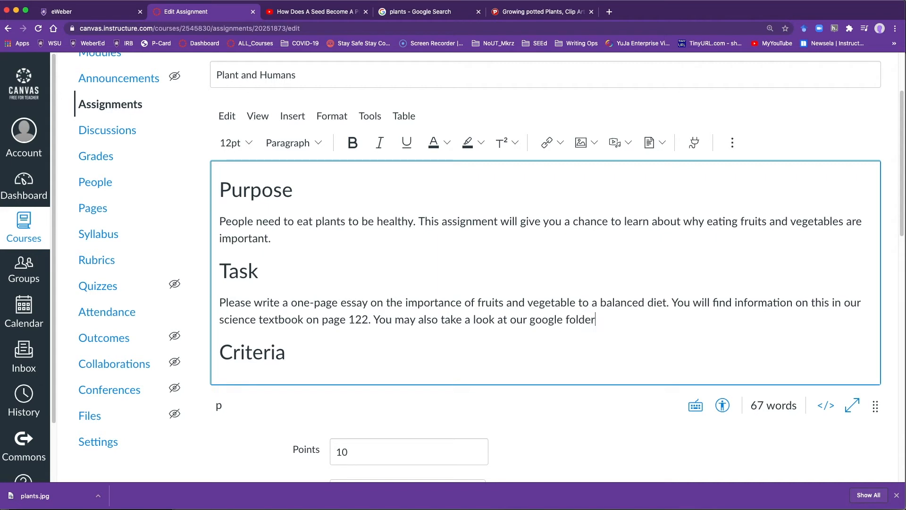
pyautogui.write(' of articiles')
pyautogui.rightClick(630, 324)
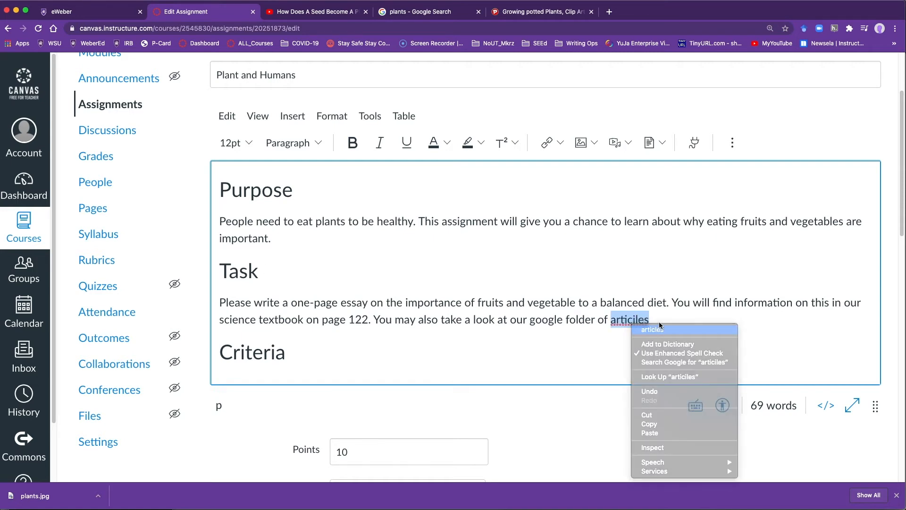
pyautogui.click(658, 324)
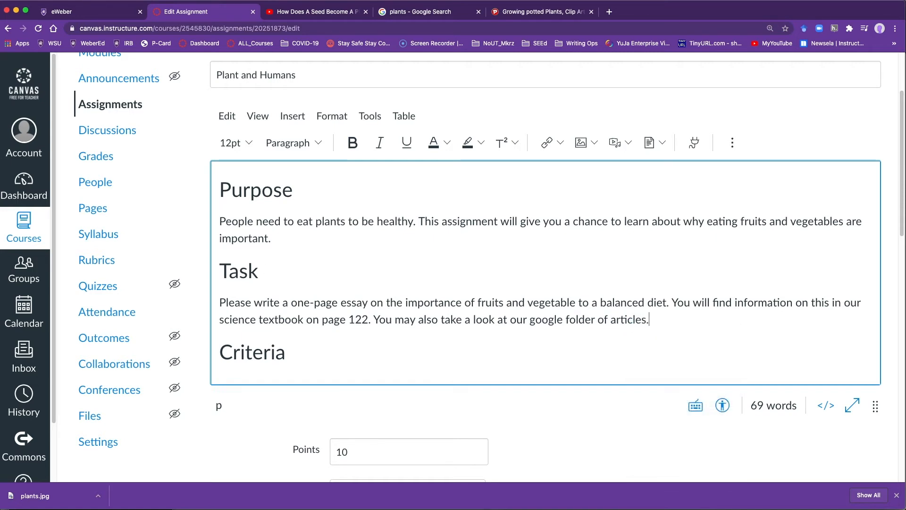
# Write "See rubric below." on a new line under the Criteria heading
pyautogui.scroll(-2, 331, 278)
pyautogui.click(322, 302)
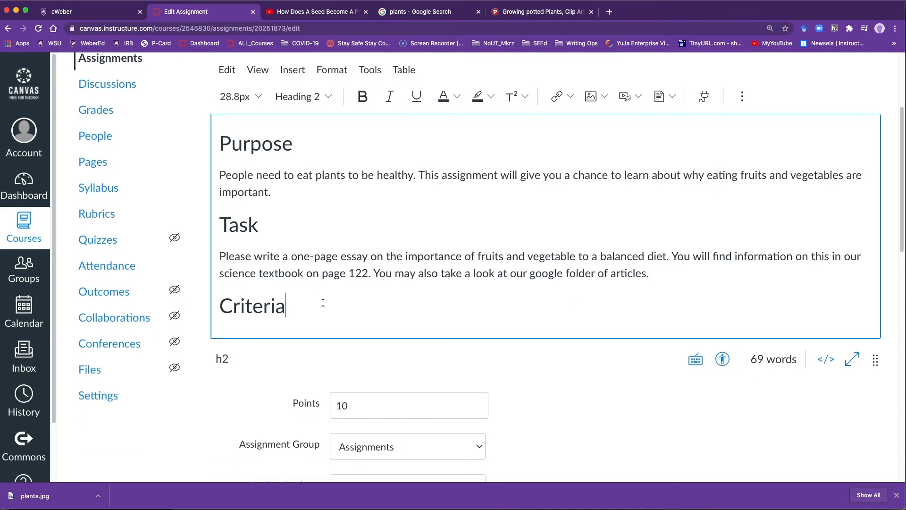
pyautogui.press('Return')
pyautogui.write('See r')
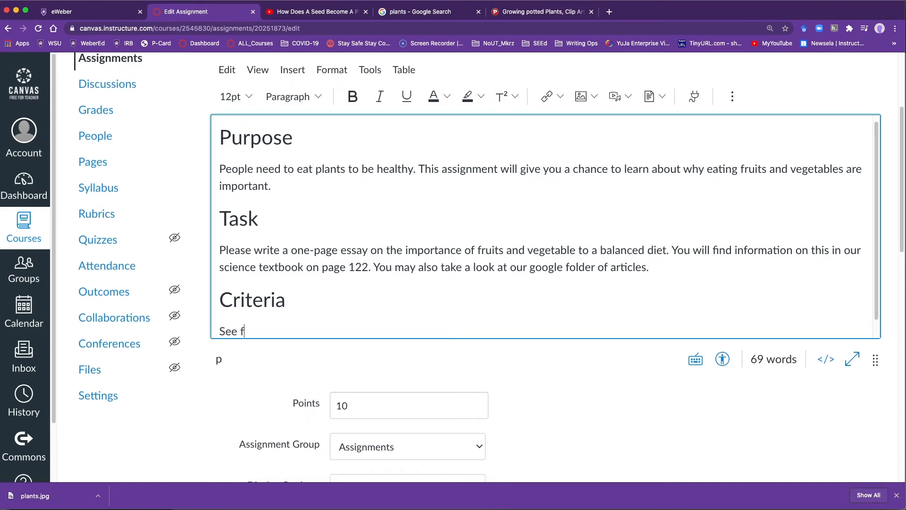
pyautogui.write('ubric below.')
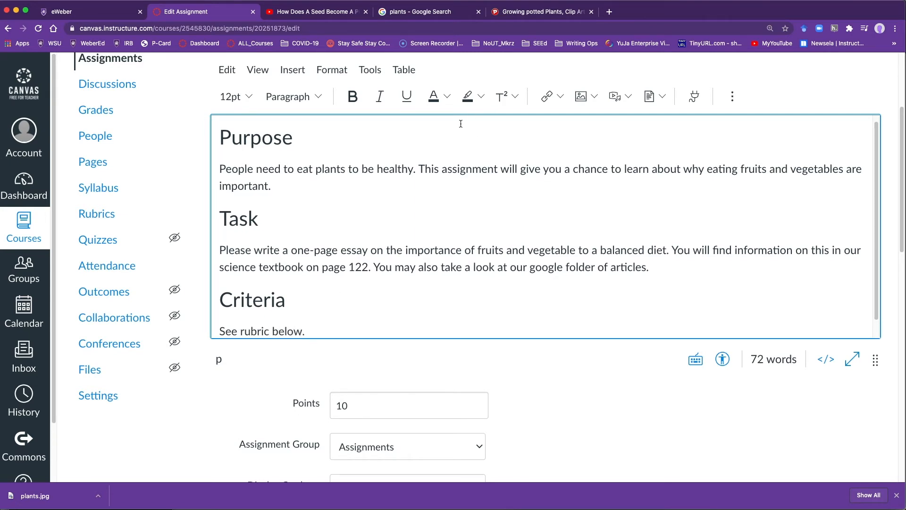
# Add an "Example" subheading in Heading 3 style between the Task paragraph and the Criteria heading
pyautogui.scroll(-1, 435, 229)
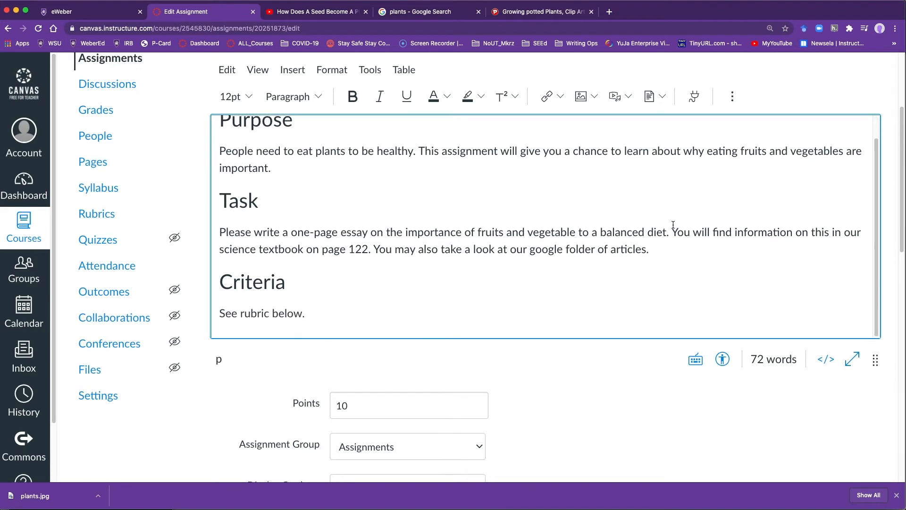
pyautogui.click(686, 256)
pyautogui.press('Return')
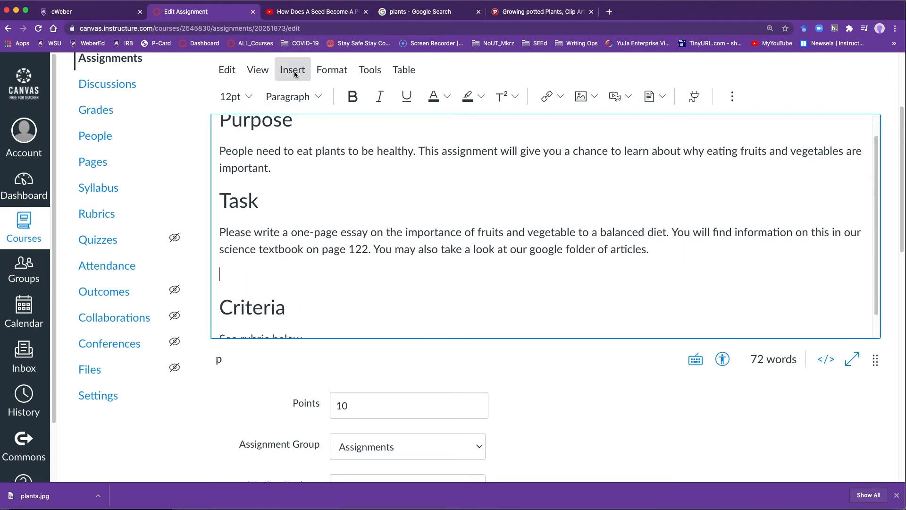
pyautogui.click(289, 96)
pyautogui.click(304, 149)
pyautogui.write('Exa')
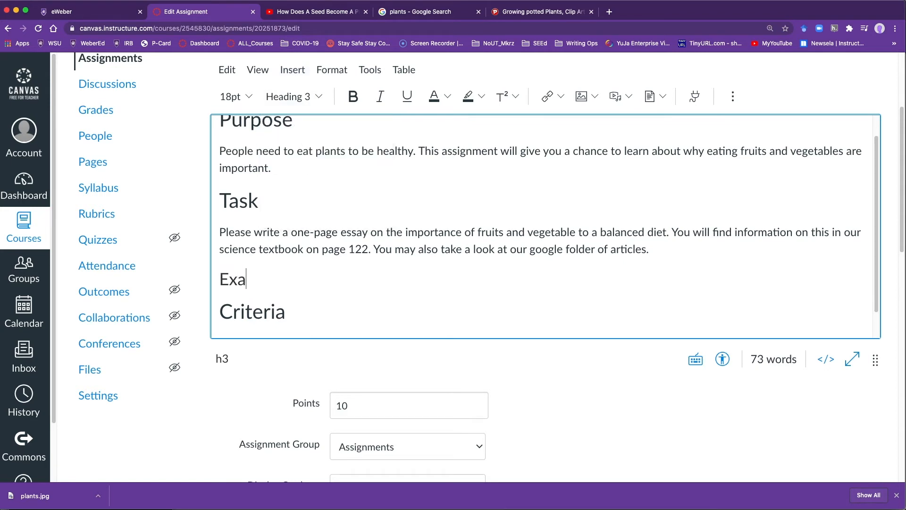
pyautogui.write('mple')
# Write "This linked file could serve as an essay example." under the Example subheading
pyautogui.press('Return')
pyautogui.write('This ')
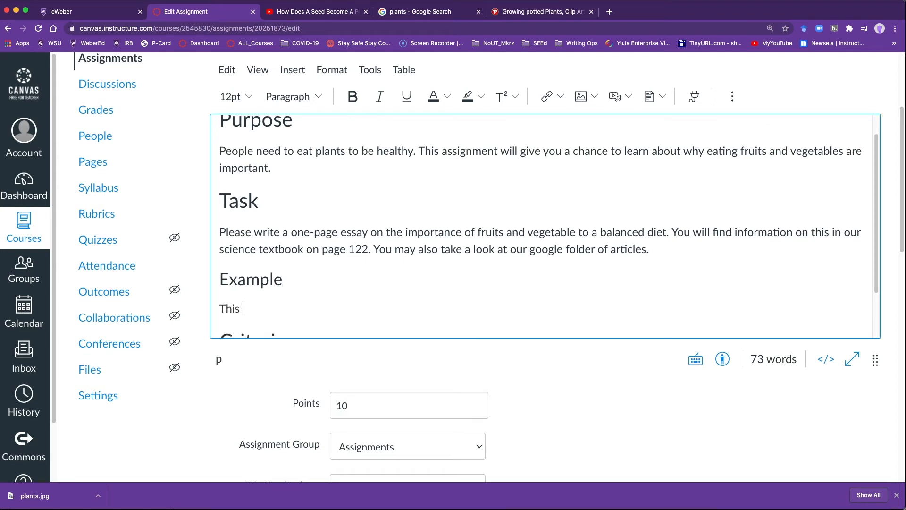
pyautogui.write('linked file could beee')
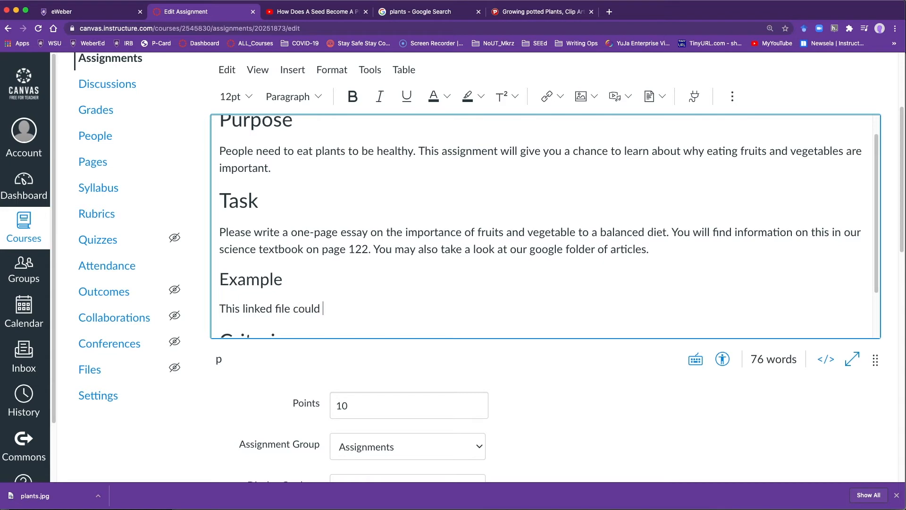
pyautogui.press('BackSpace')
pyautogui.press('BackSpace')
pyautogui.press('BackSpace')
pyautogui.write('s')
pyautogui.press('BackSpace')
pyautogui.press('BackSpace')
pyautogui.write('serve as an a')
pyautogui.press('BackSpace')
pyautogui.write('essa')
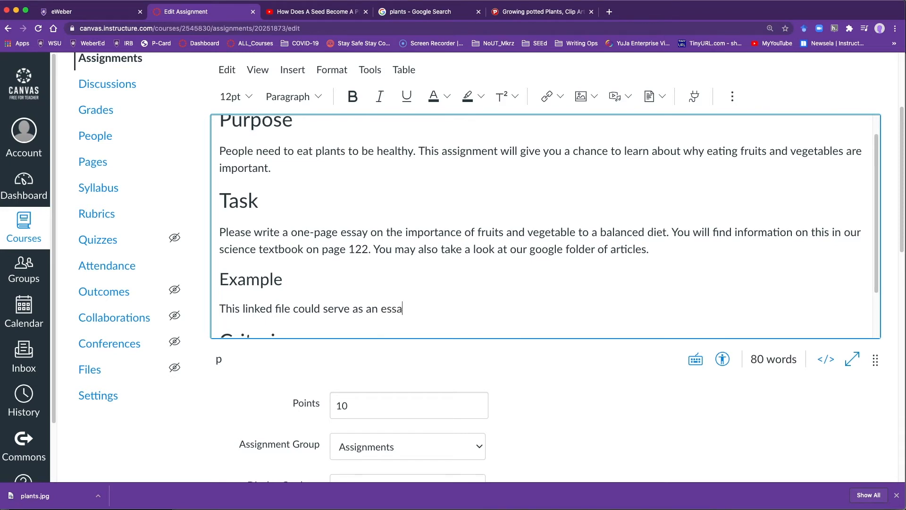
pyautogui.write('y example>')
# Upload the document 3117_A.pdf from the Spring 2021 folder and insert its link after the essay example sentence
pyautogui.click(293, 72)
pyautogui.moveTo(316, 110)
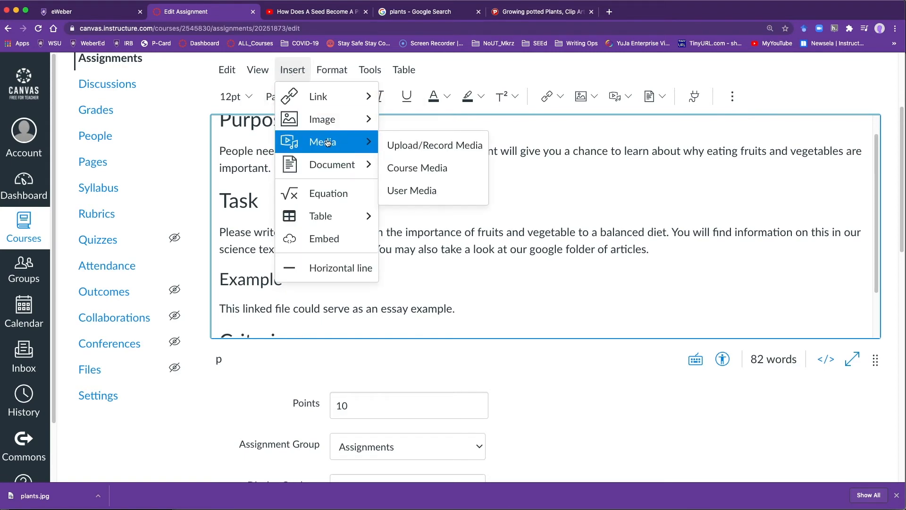
pyautogui.moveTo(332, 163)
pyautogui.click(448, 173)
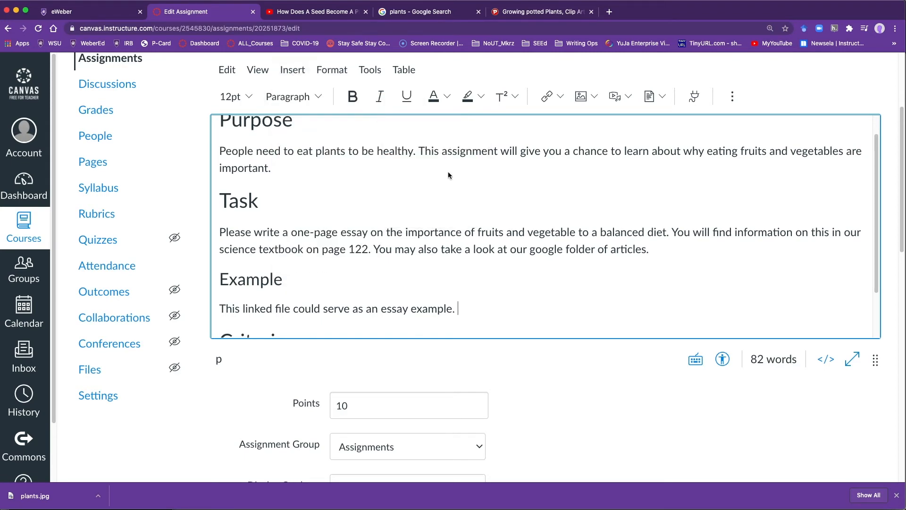
pyautogui.scroll(-2, 455, 300)
pyautogui.click(454, 301)
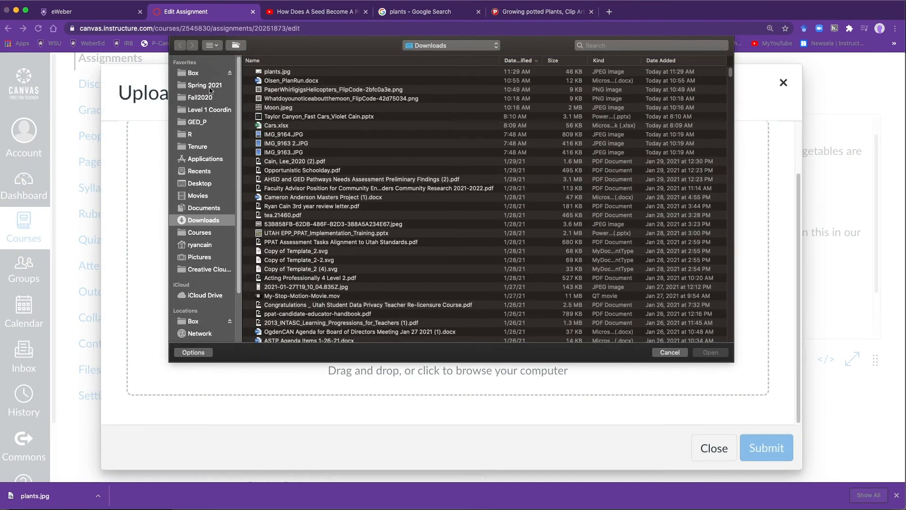
pyautogui.click(208, 86)
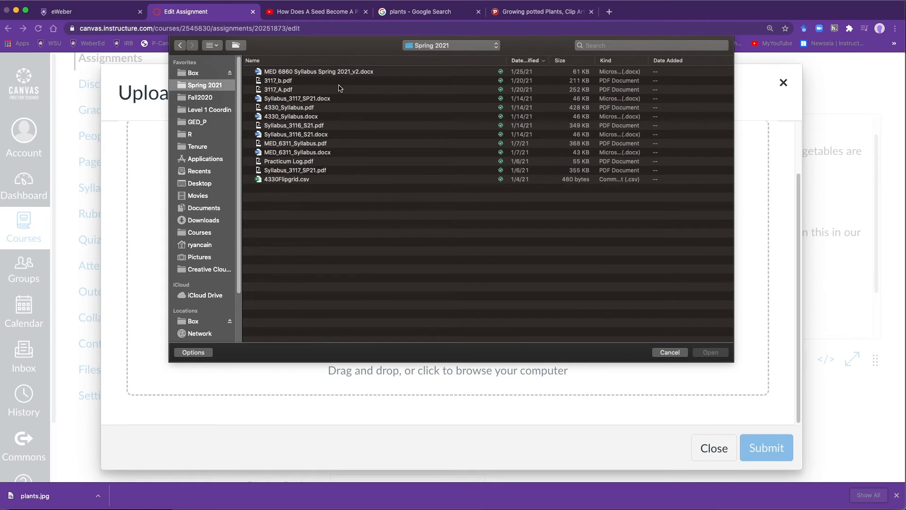
pyautogui.click(325, 89)
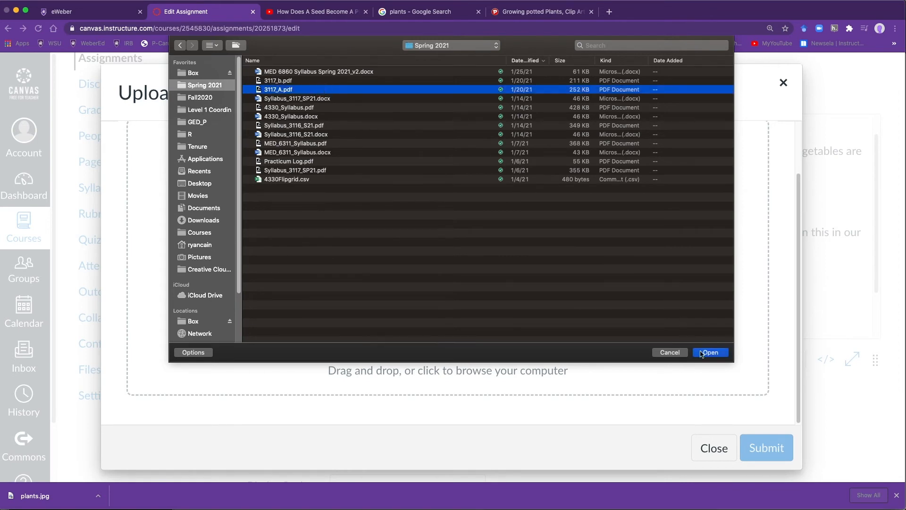
pyautogui.click(710, 352)
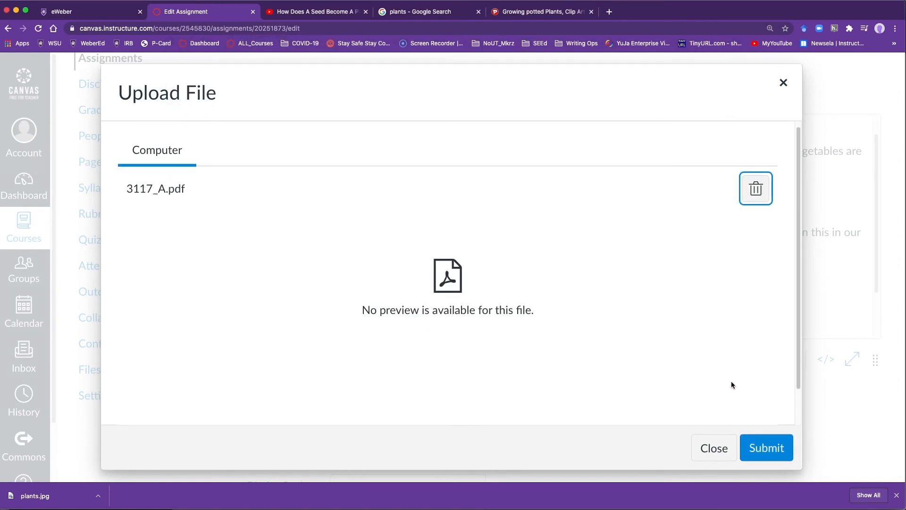
pyautogui.click(764, 446)
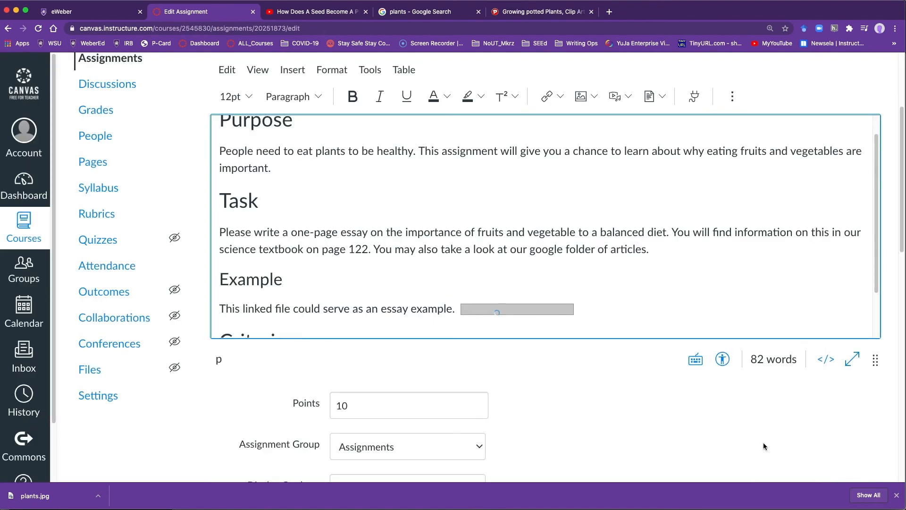
pyautogui.scroll(-1, 635, 293)
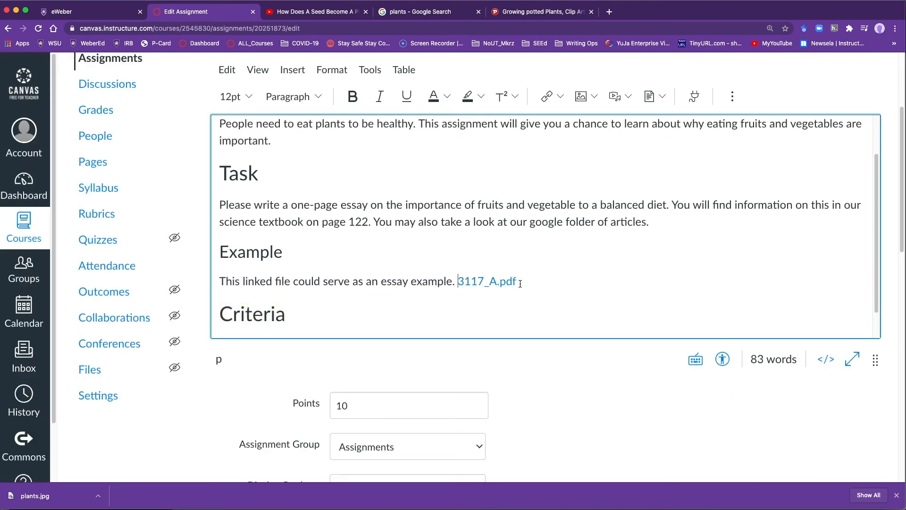
pyautogui.scroll(-1, 520, 283)
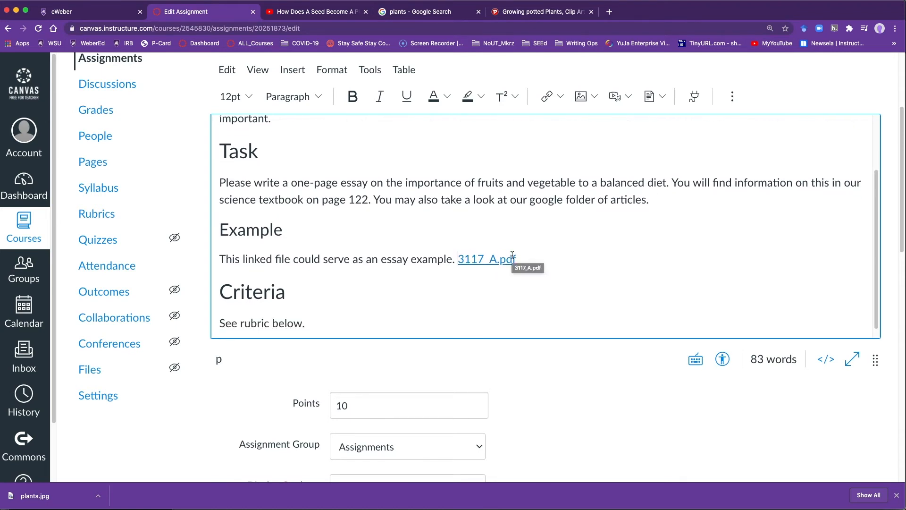
pyautogui.scroll(-1, 512, 255)
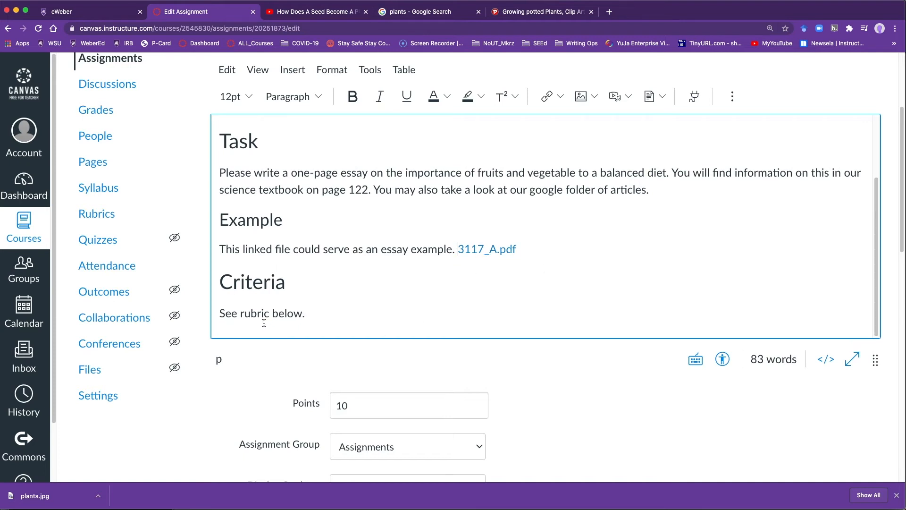
pyautogui.scroll(-3, 460, 359)
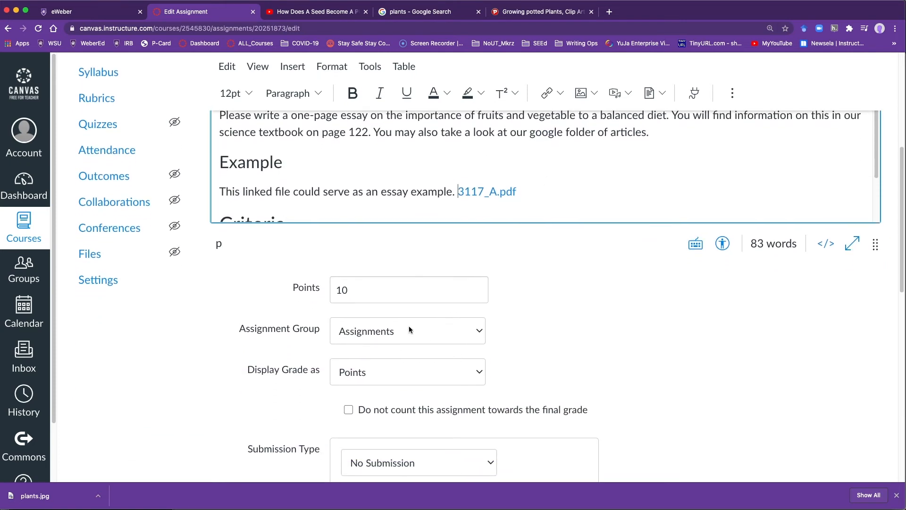
# Set the assignment's submission type to Online, allowing Text Entry, Website URL and File Uploads
pyautogui.scroll(-1, 408, 329)
pyautogui.scroll(-1, 587, 394)
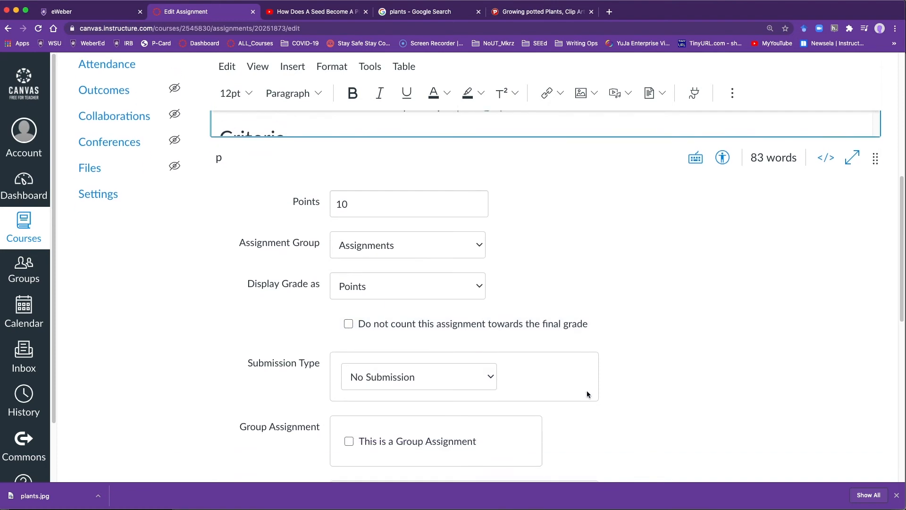
pyautogui.scroll(-1, 587, 390)
pyautogui.click(461, 328)
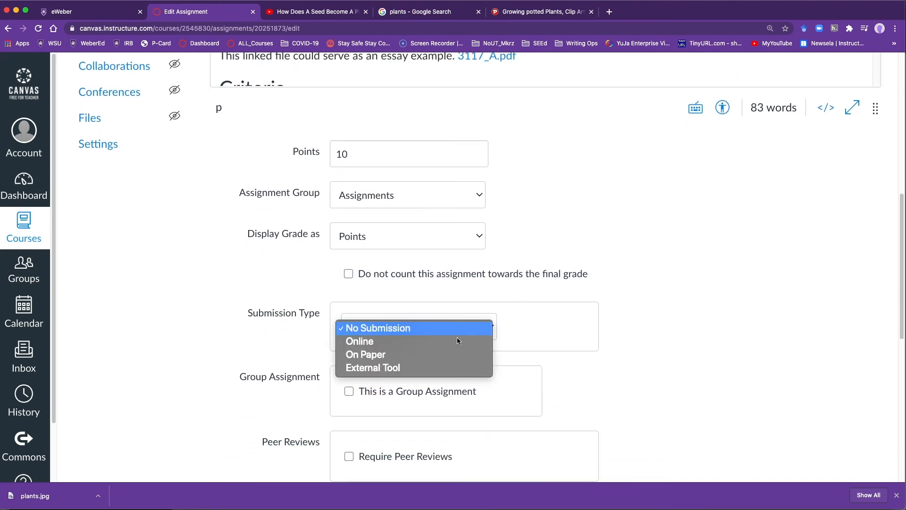
pyautogui.click(449, 339)
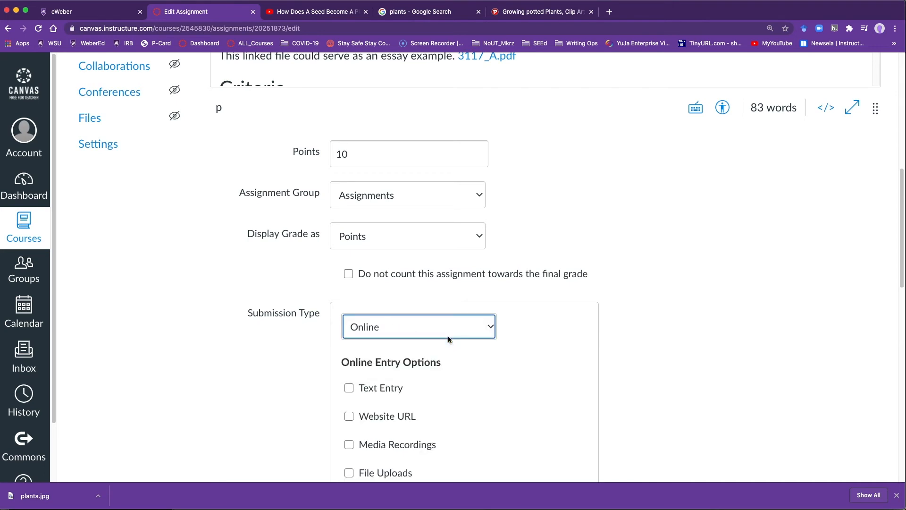
pyautogui.scroll(-2, 562, 353)
pyautogui.click(351, 294)
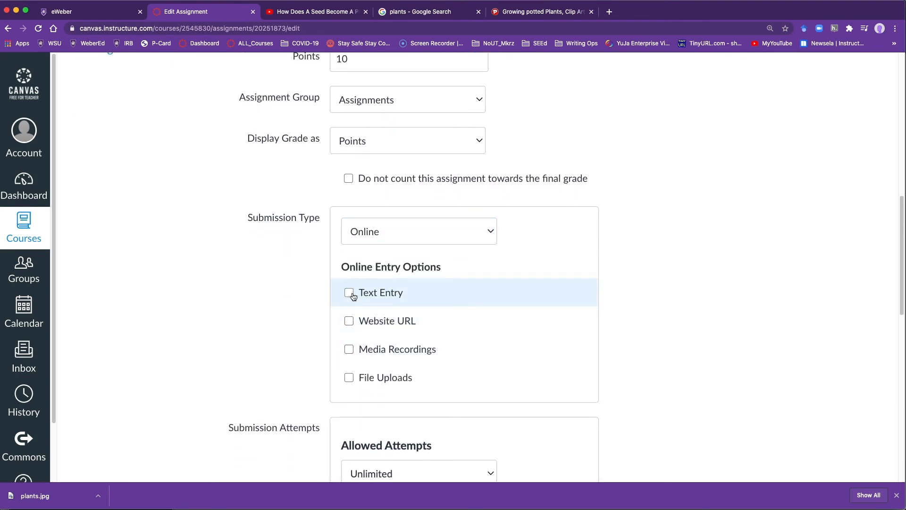
pyautogui.click(351, 326)
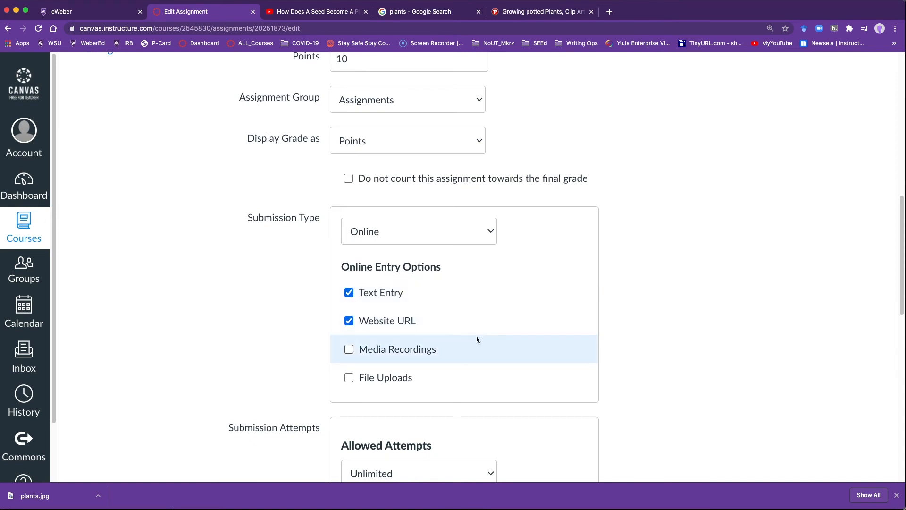
pyautogui.scroll(-1, 476, 339)
pyautogui.click(347, 348)
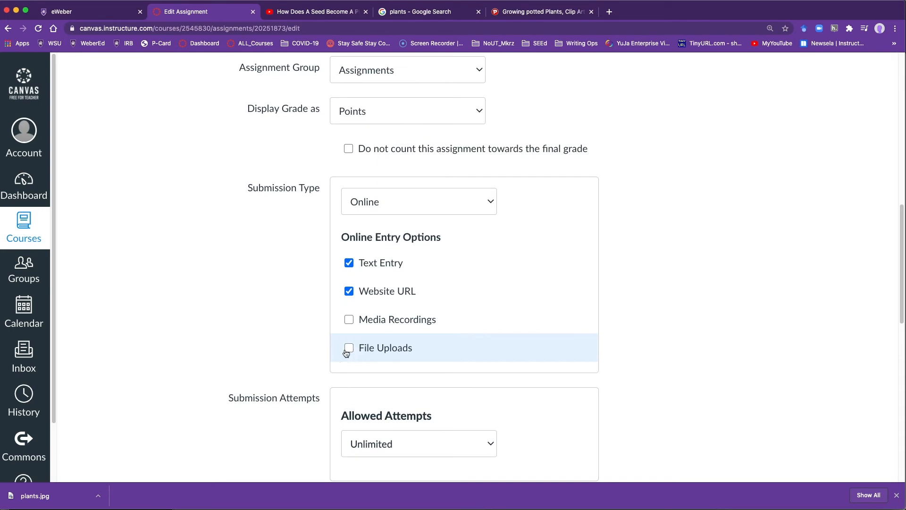
# Try restricting the upload file types to "pdf, doc, doxx" and turn the restriction off again
pyautogui.scroll(-1, 579, 360)
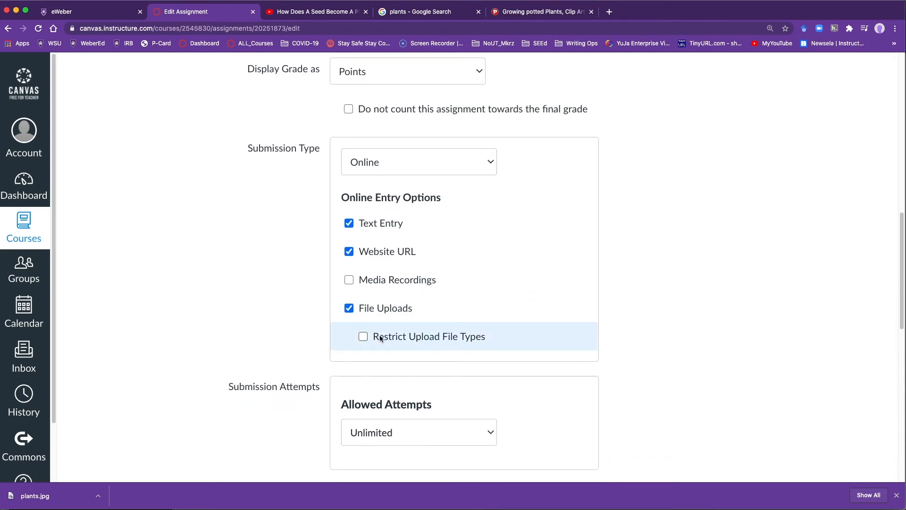
pyautogui.click(363, 337)
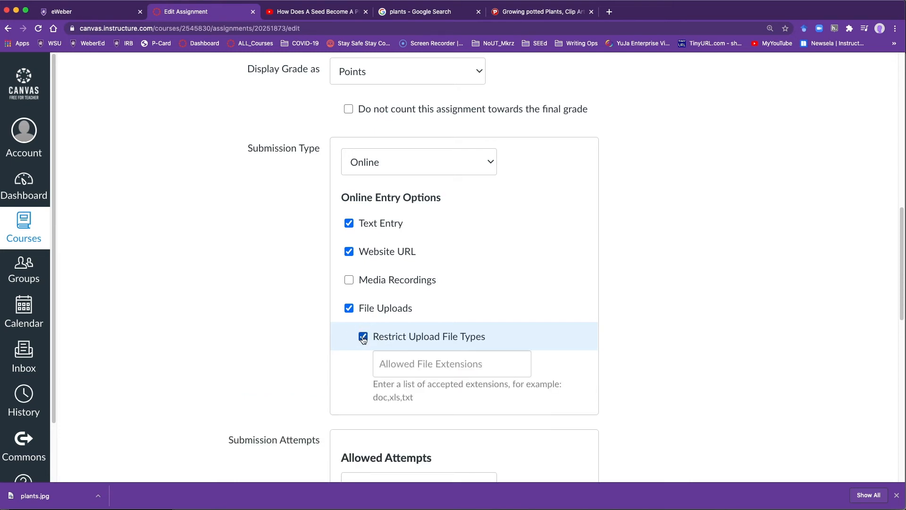
pyautogui.click(420, 369)
pyautogui.write('p')
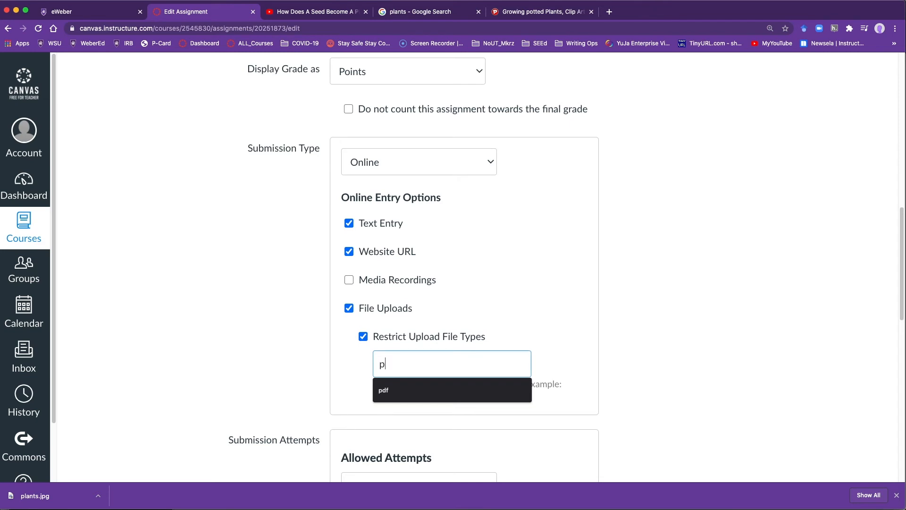
pyautogui.write('df, doc, doxx')
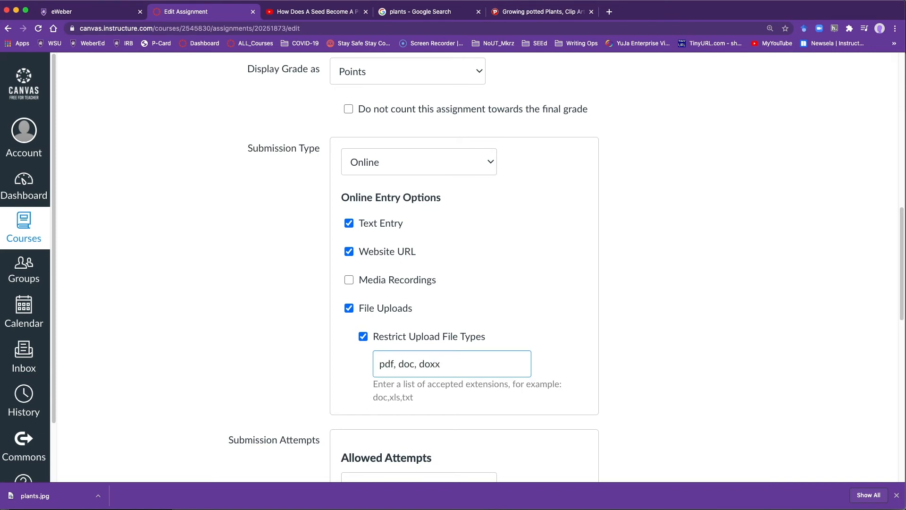
pyautogui.click(363, 335)
# Set the assignment's due date to February 26, 2021, then save and publish the assignment
pyautogui.scroll(-3, 429, 353)
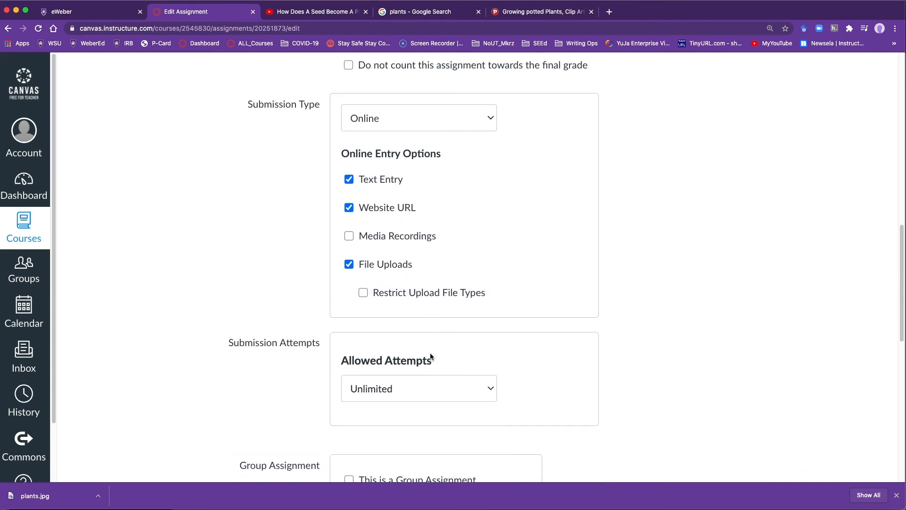
pyautogui.scroll(-1, 430, 353)
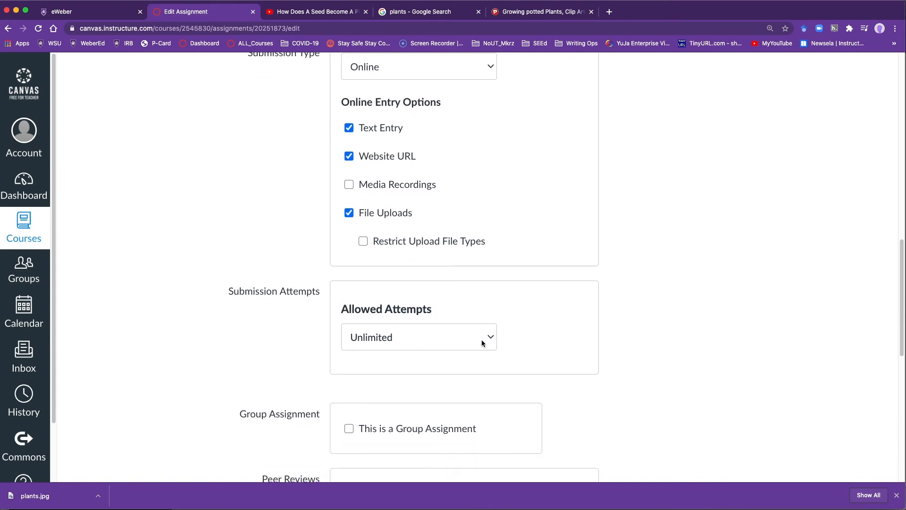
pyautogui.scroll(-3, 582, 382)
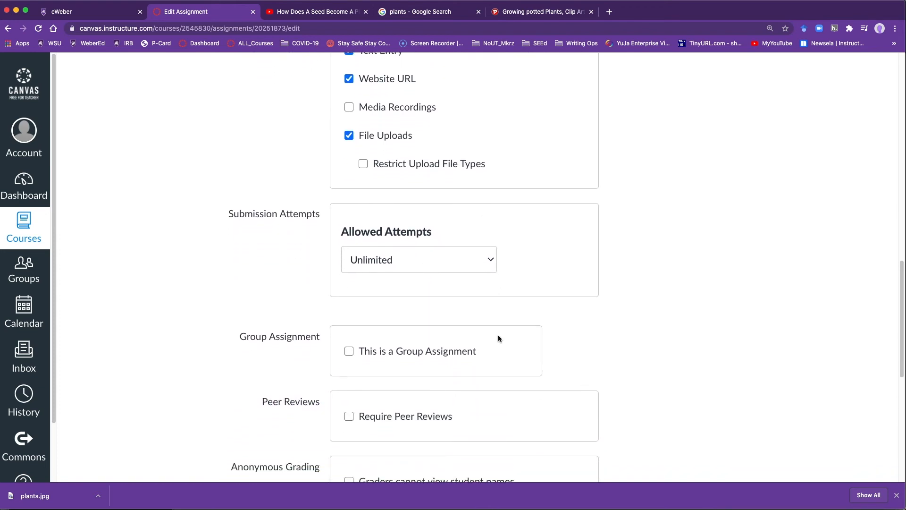
pyautogui.scroll(-1, 467, 271)
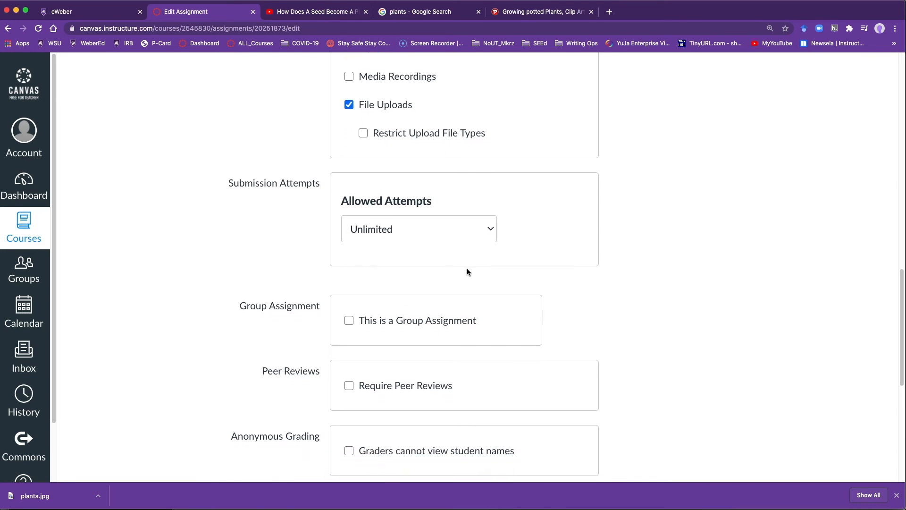
pyautogui.scroll(-2, 479, 349)
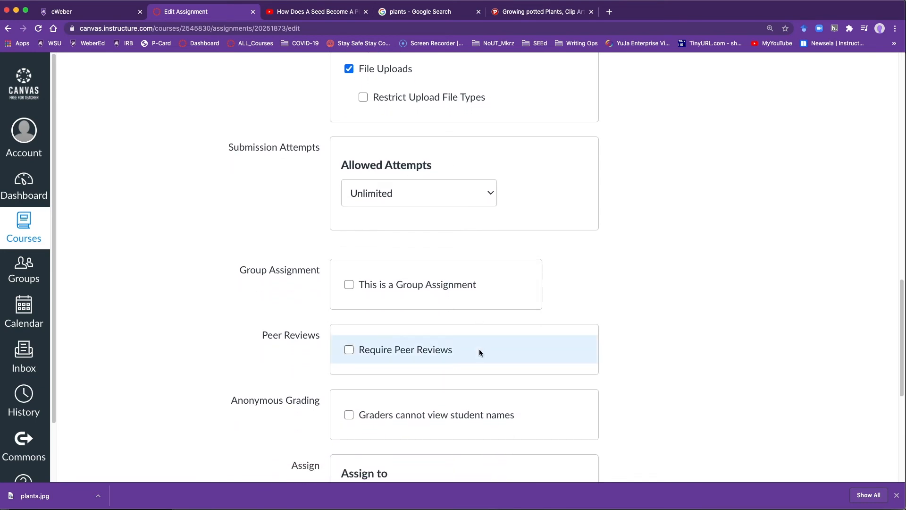
pyautogui.scroll(-1, 435, 366)
pyautogui.scroll(-2, 609, 369)
pyautogui.scroll(-2, 420, 301)
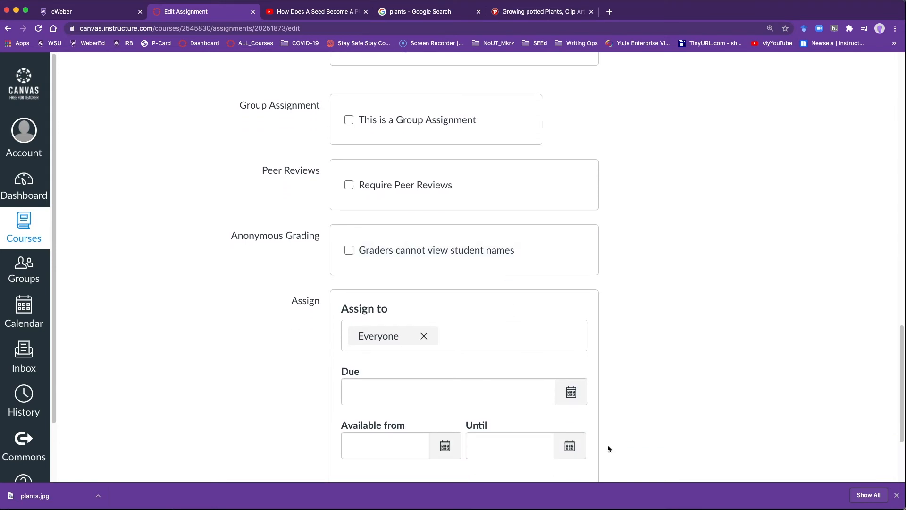
pyautogui.click(579, 400)
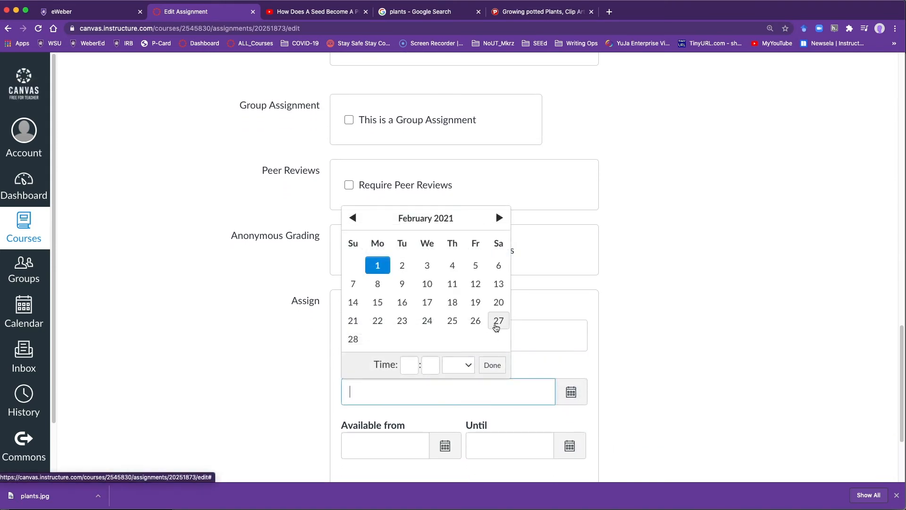
pyautogui.click(476, 321)
pyautogui.scroll(-4, 678, 394)
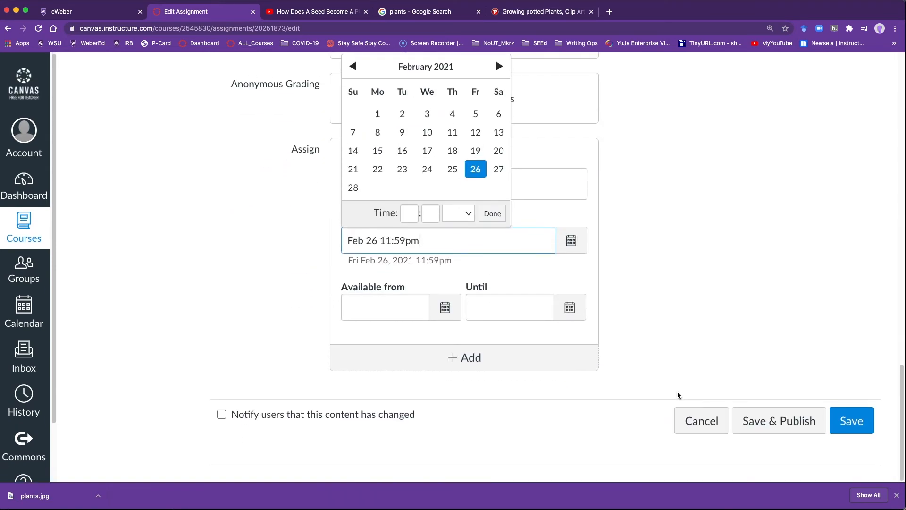
pyautogui.click(789, 420)
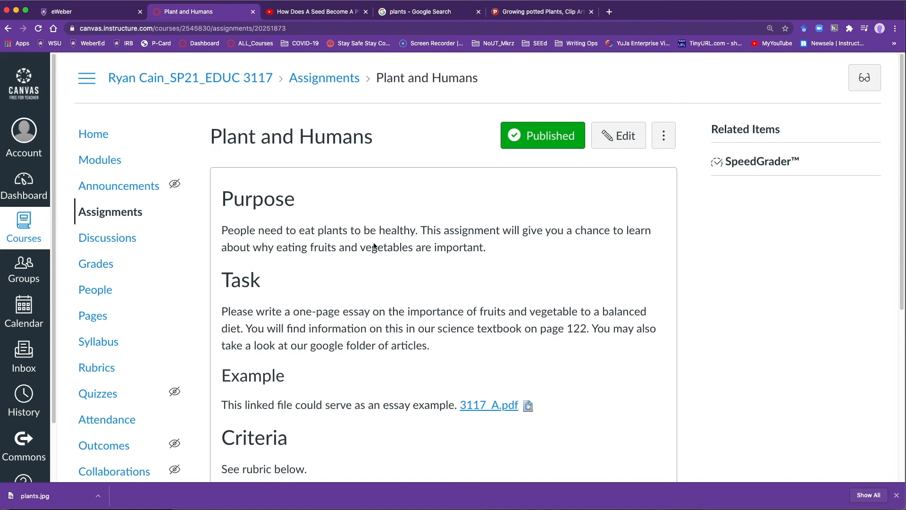
# Review the published Plant and Humans assignment, including its description, points, submission types and due date
pyautogui.scroll(-2, 394, 361)
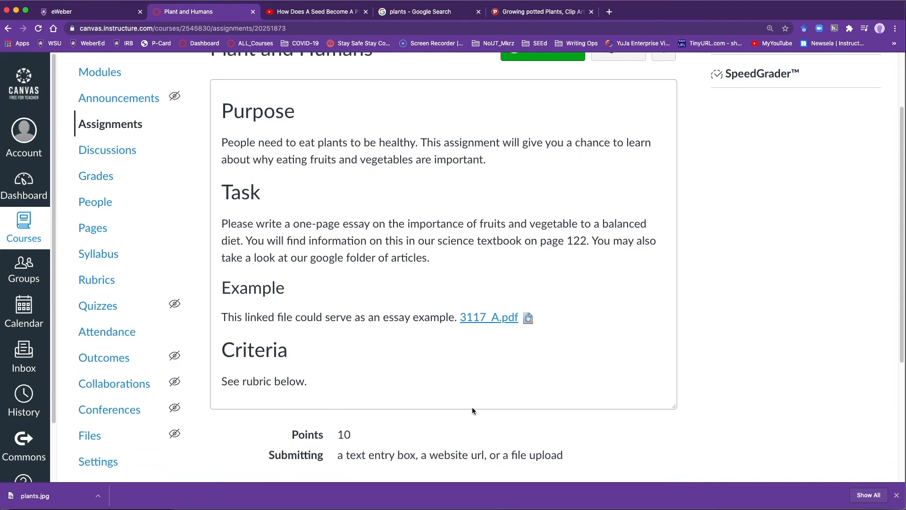
pyautogui.scroll(-2, 472, 409)
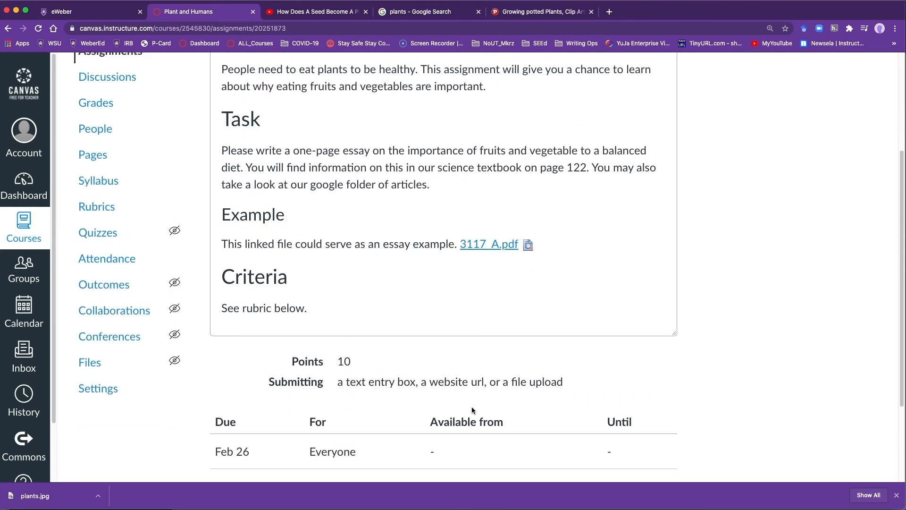
pyautogui.scroll(4, 472, 407)
pyautogui.scroll(-5, 398, 303)
pyautogui.scroll(2, 397, 305)
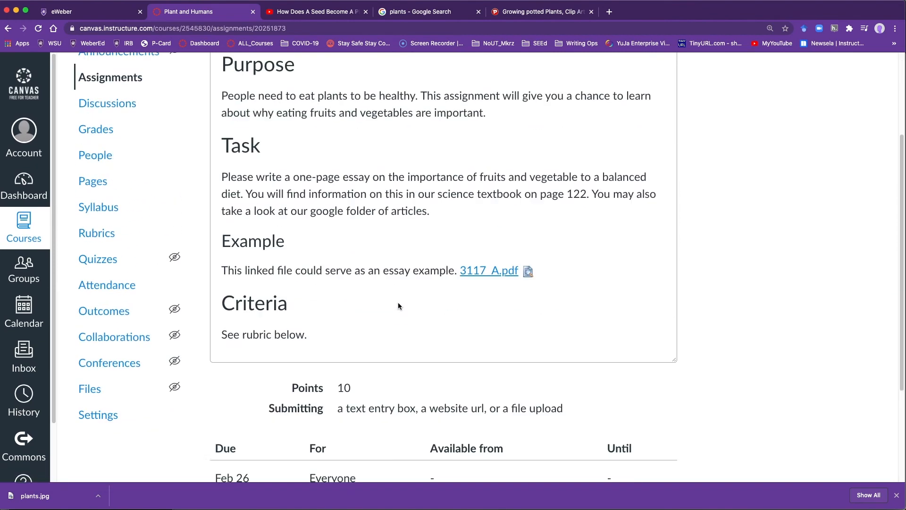
pyautogui.scroll(3, 398, 302)
# Return to the course modules and add a new quiz named "Plant Quiz" to the Plant Unit module
pyautogui.click(115, 164)
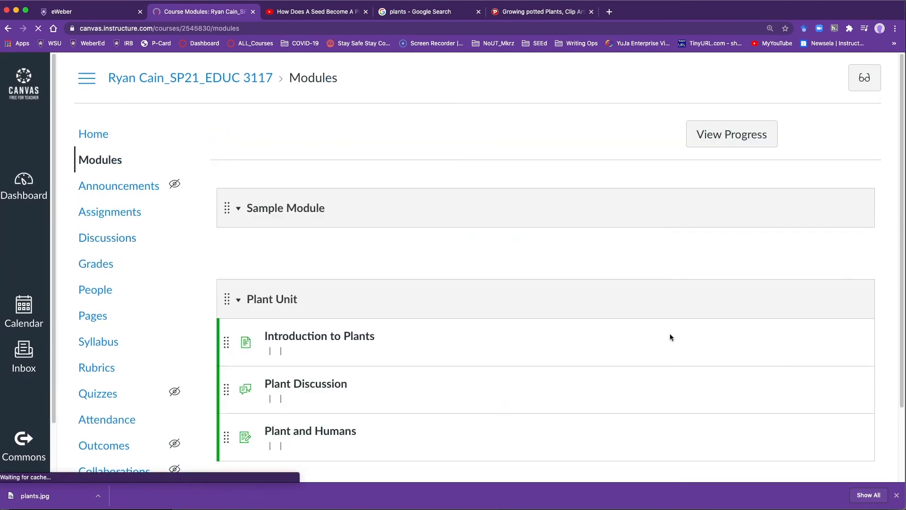
pyautogui.scroll(-3, 670, 334)
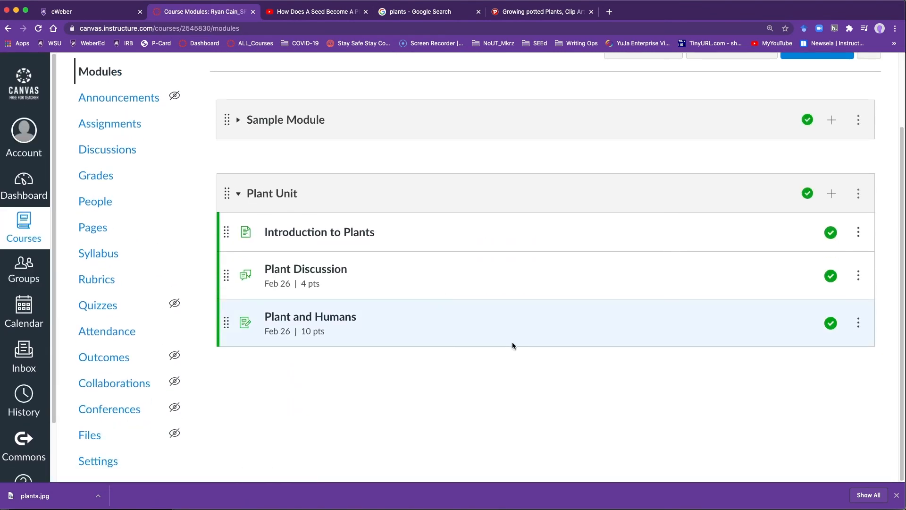
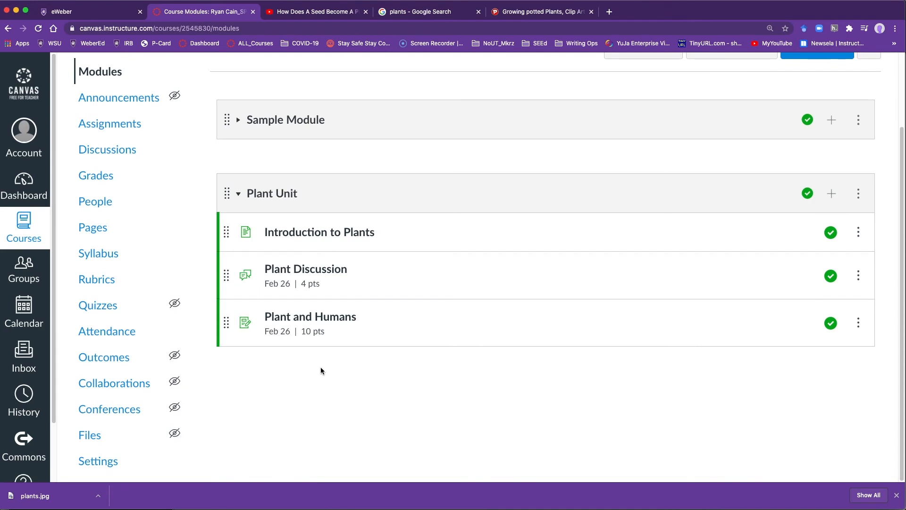
pyautogui.click(834, 201)
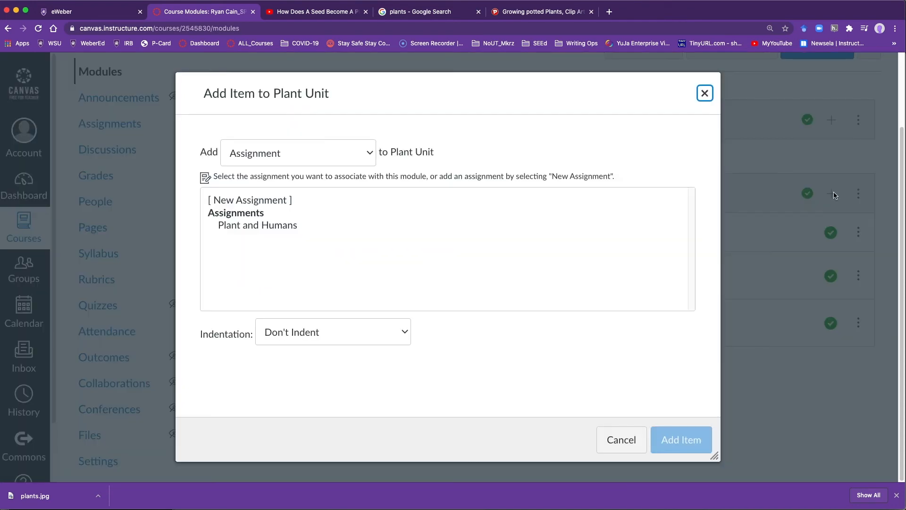
pyautogui.click(306, 158)
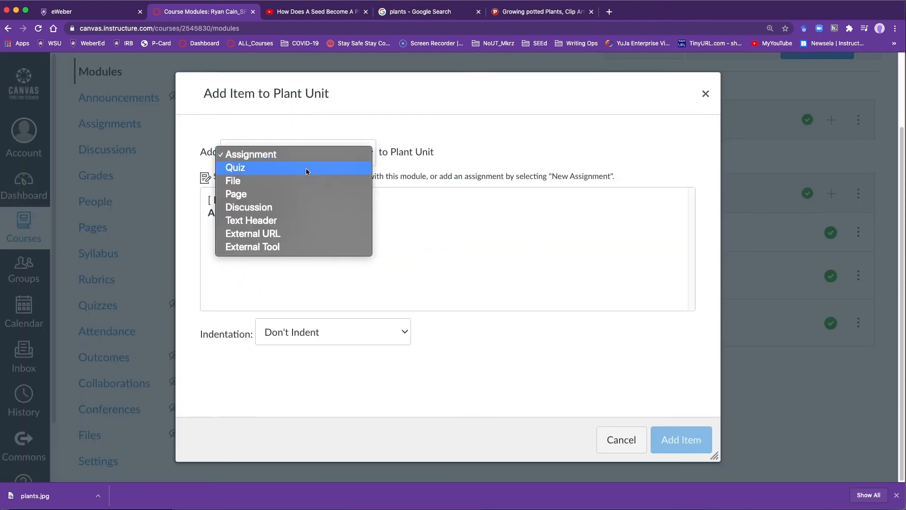
pyautogui.click(306, 168)
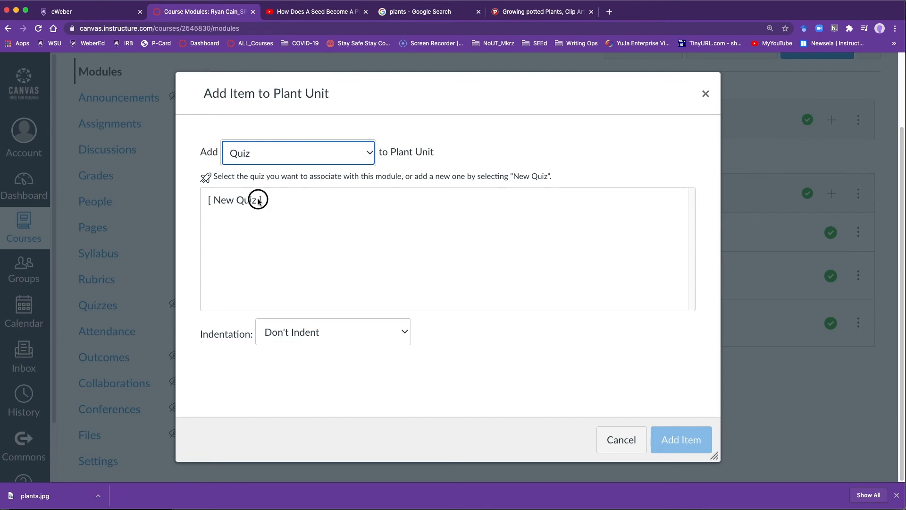
pyautogui.click(258, 200)
pyautogui.click(353, 338)
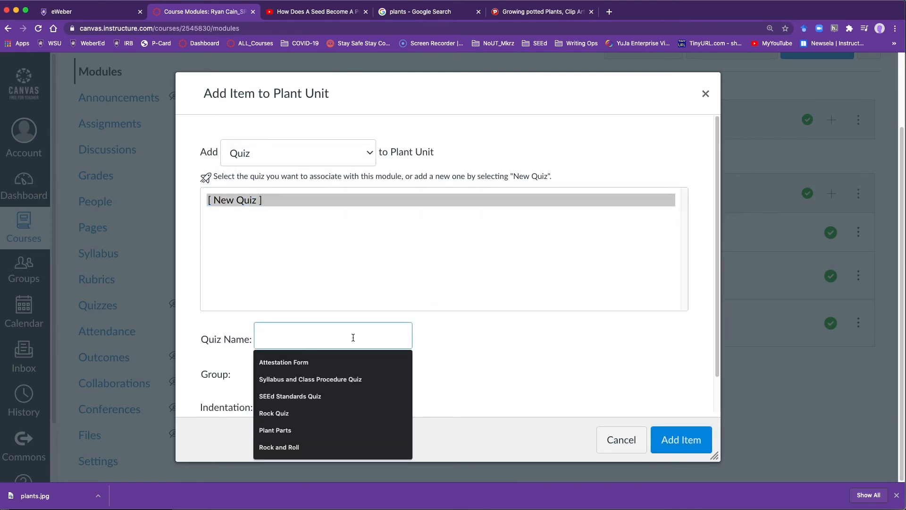
pyautogui.write('Plant Quiz')
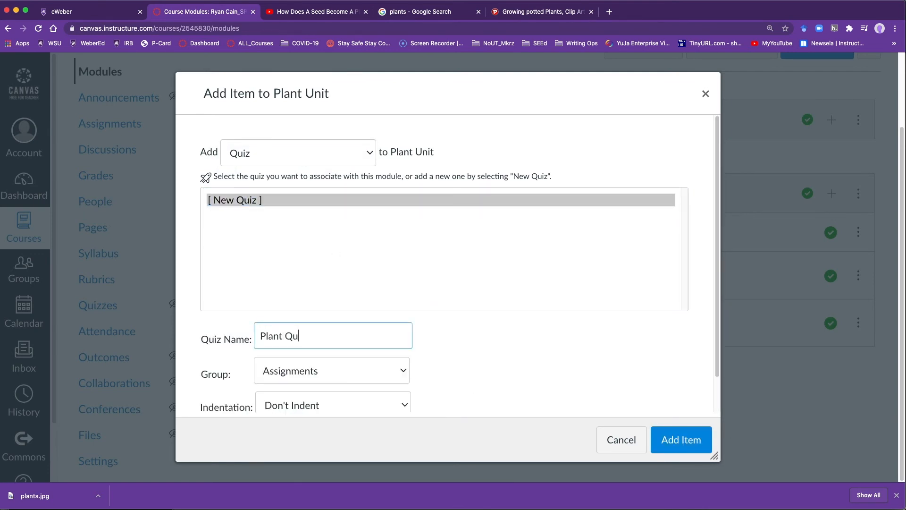
pyautogui.click(689, 445)
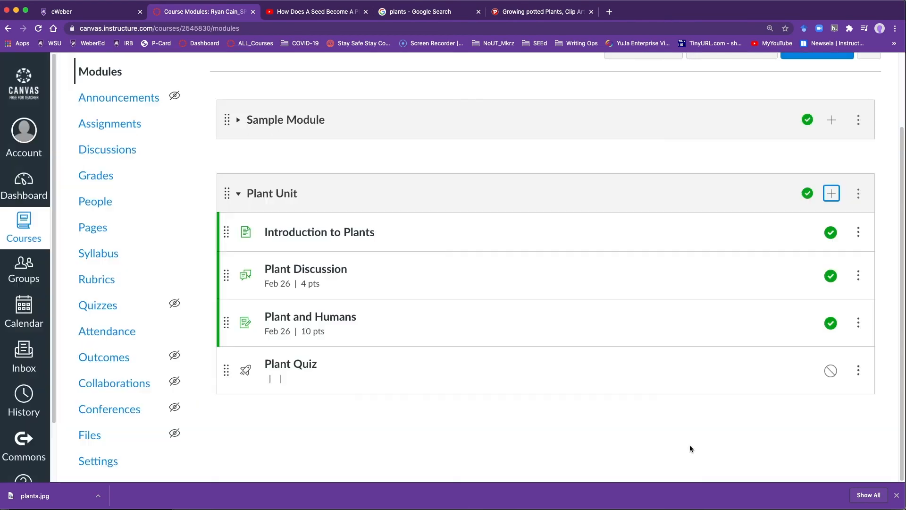
# Open the Plant Quiz from the Plant Unit module for editing
pyautogui.click(282, 365)
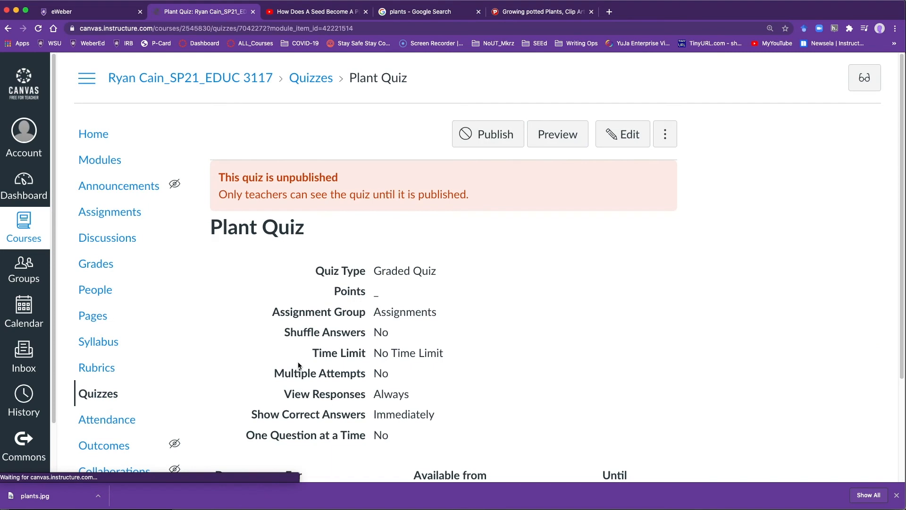
pyautogui.scroll(-2, 530, 195)
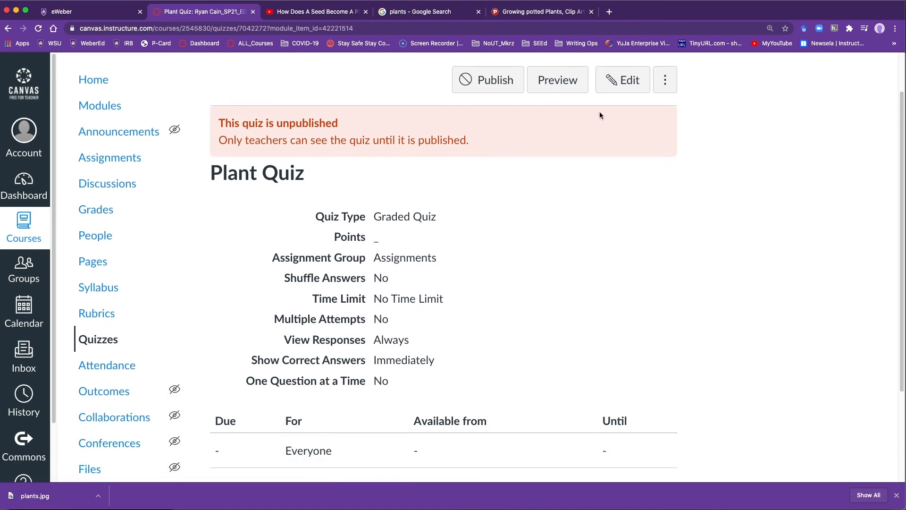
pyautogui.click(626, 81)
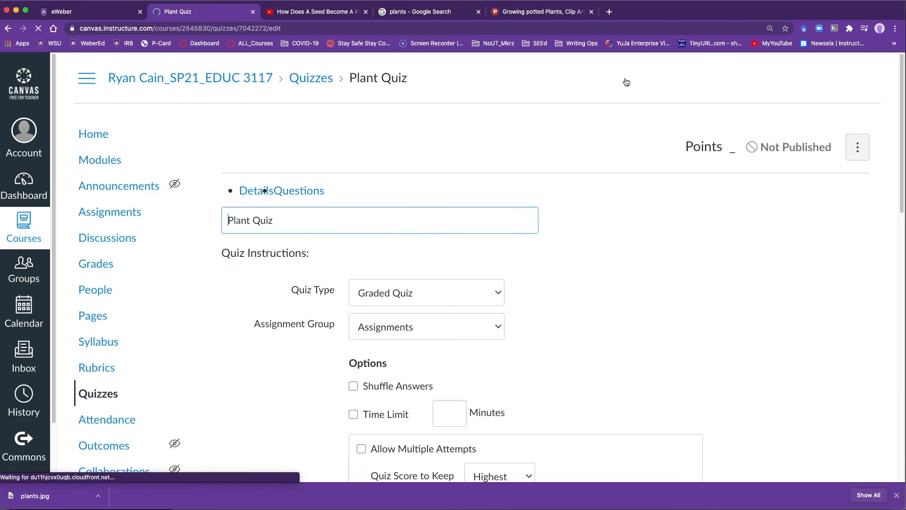
pyautogui.scroll(-2, 622, 318)
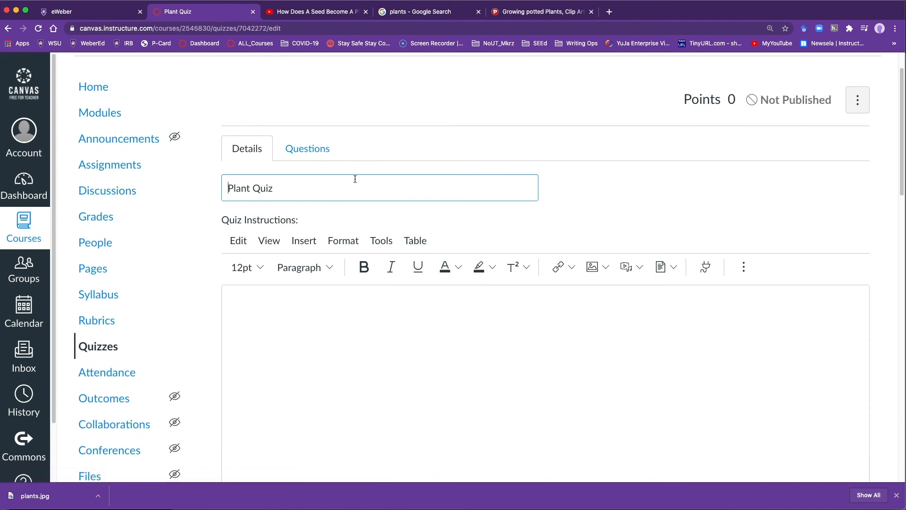
# Enter the quiz instructions "Please try your best." for the Plant Quiz
pyautogui.scroll(-2, 452, 379)
pyautogui.click(419, 288)
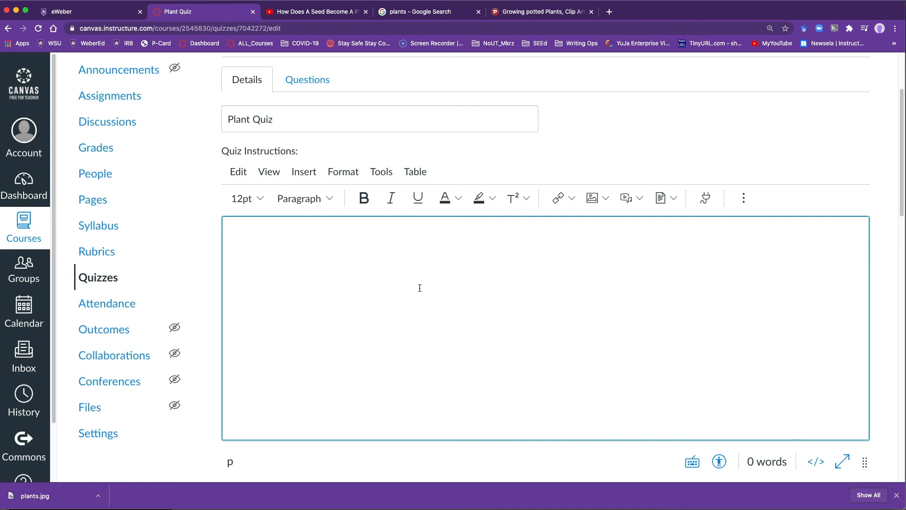
pyautogui.write('Ples')
pyautogui.press('BackSpace')
pyautogui.write('ase ')
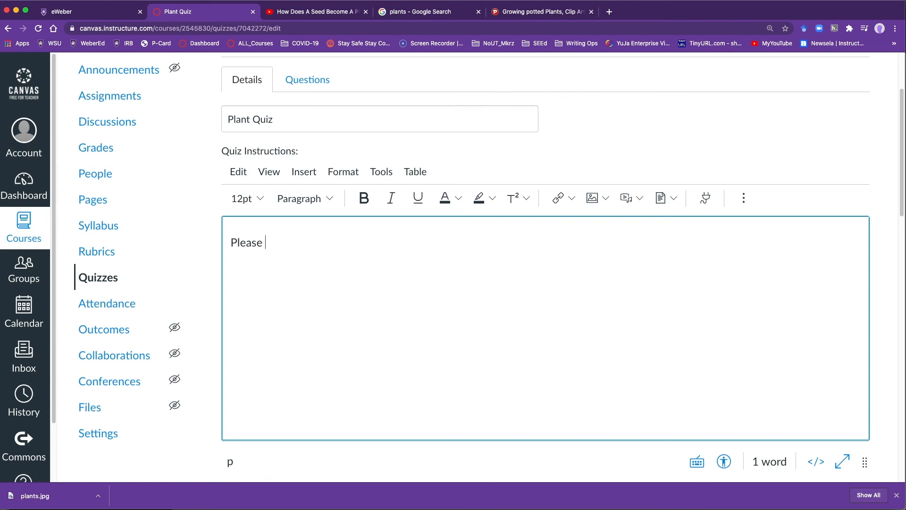
pyautogui.write('try your best.')
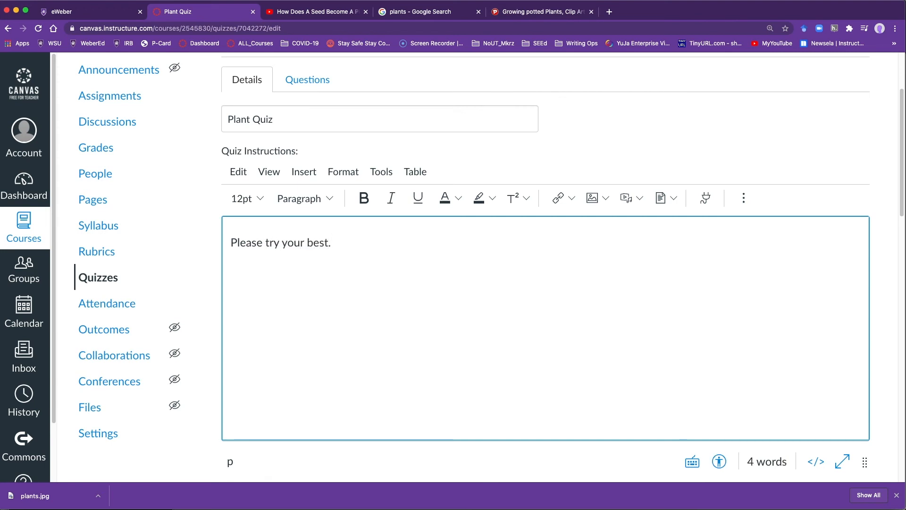
# Add a new multiple-choice question to the quiz with the text "What part of the plant makes food?"
pyautogui.scroll(-1, 380, 272)
pyautogui.scroll(3, 378, 269)
pyautogui.click(310, 163)
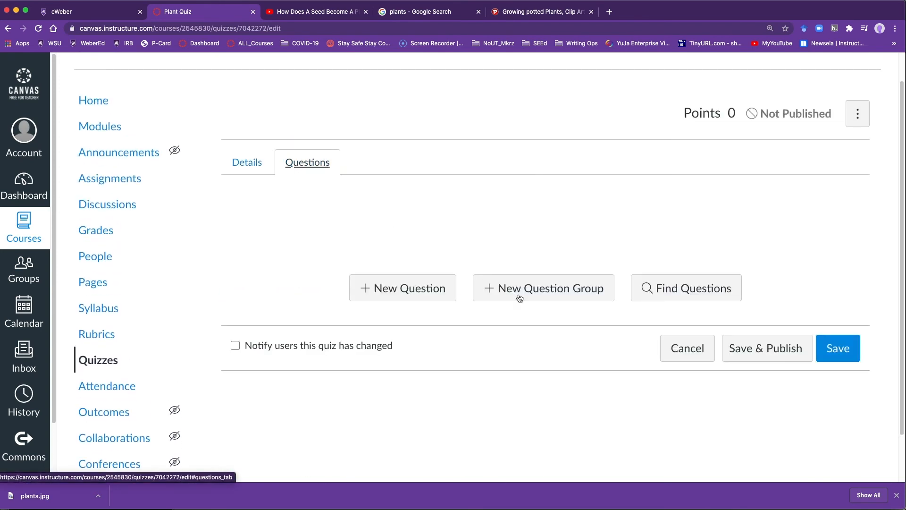
pyautogui.click(412, 290)
pyautogui.click(408, 399)
pyautogui.write('What part ')
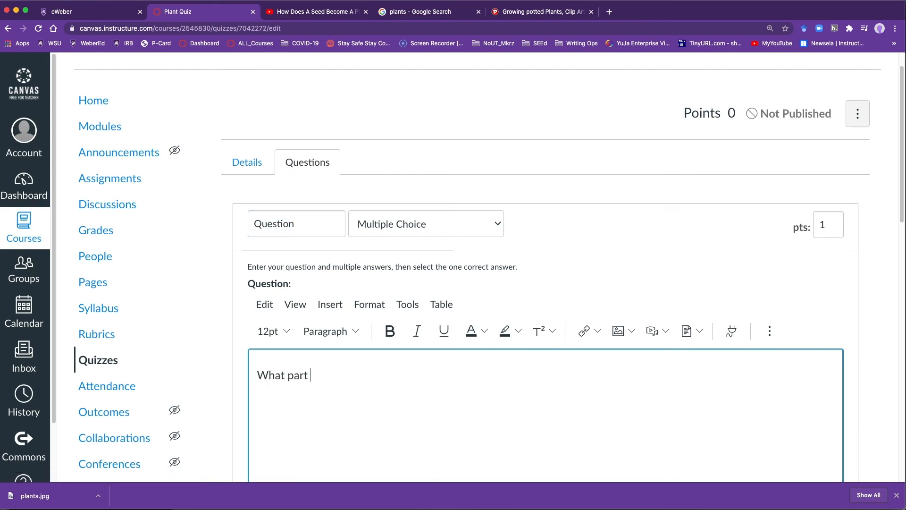
pyautogui.write('of the plant makes food')
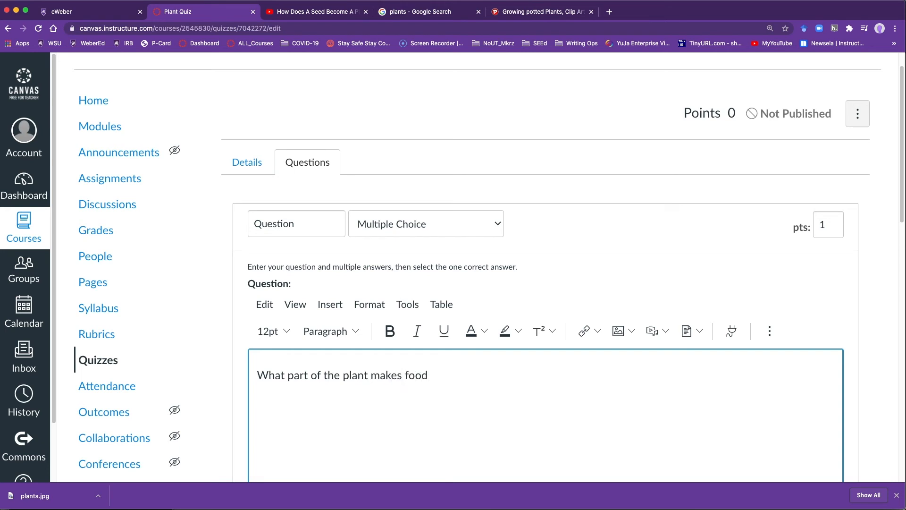
pyautogui.write('?')
# Enter "Roots" and "Stem" as the first two answers of the plant food question
pyautogui.scroll(-5, 410, 399)
pyautogui.click(392, 408)
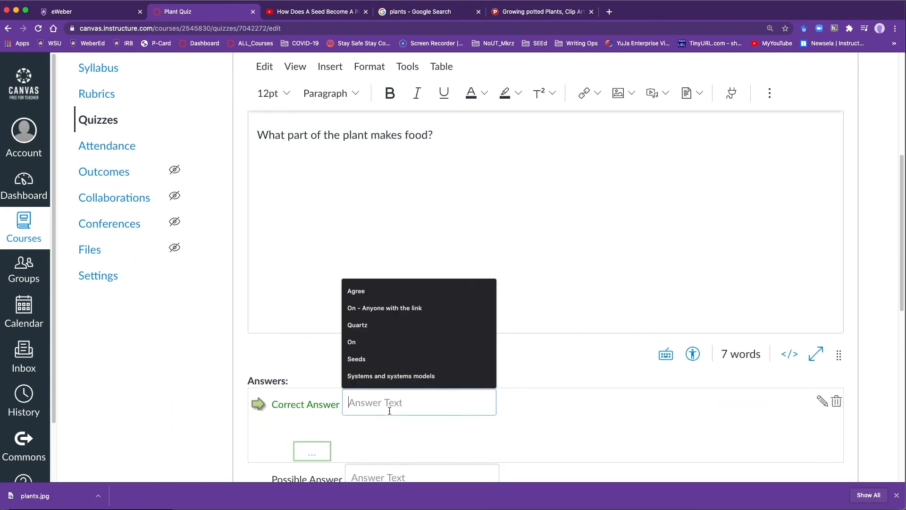
pyautogui.scroll(-1, 391, 409)
pyautogui.scroll(-1, 394, 396)
pyautogui.scroll(-1, 396, 364)
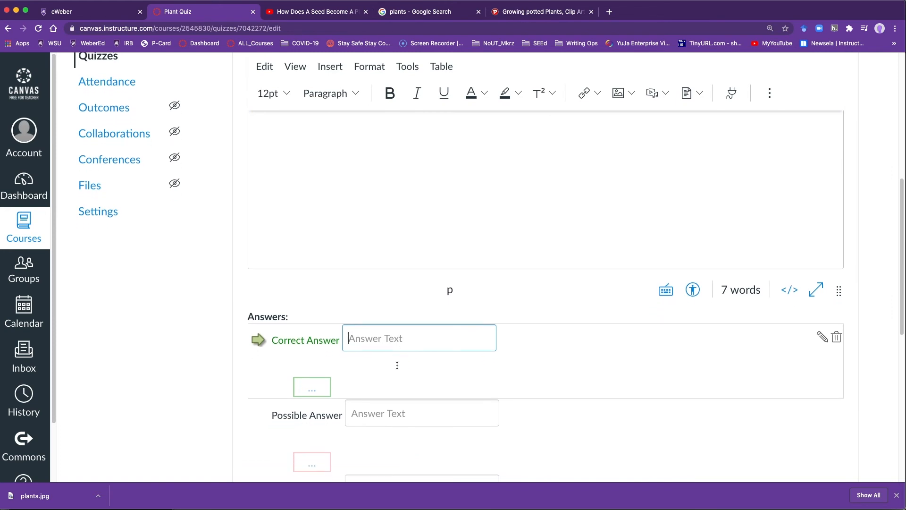
pyautogui.write('Roots')
pyautogui.click(390, 413)
pyautogui.write('S')
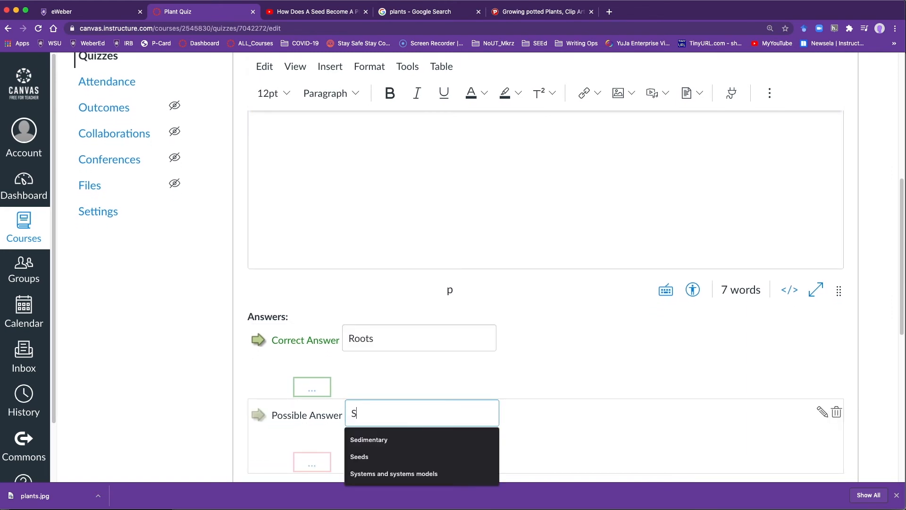
pyautogui.write('tem')
# Enter "Leaves" and "Flower" as the third and fourth answers of the question
pyautogui.scroll(-3, 391, 347)
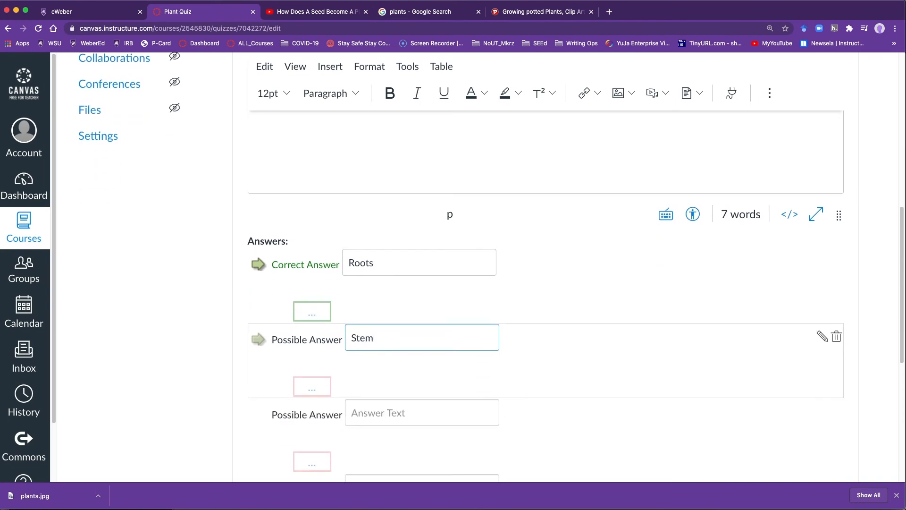
pyautogui.click(392, 347)
pyautogui.write('Leaves')
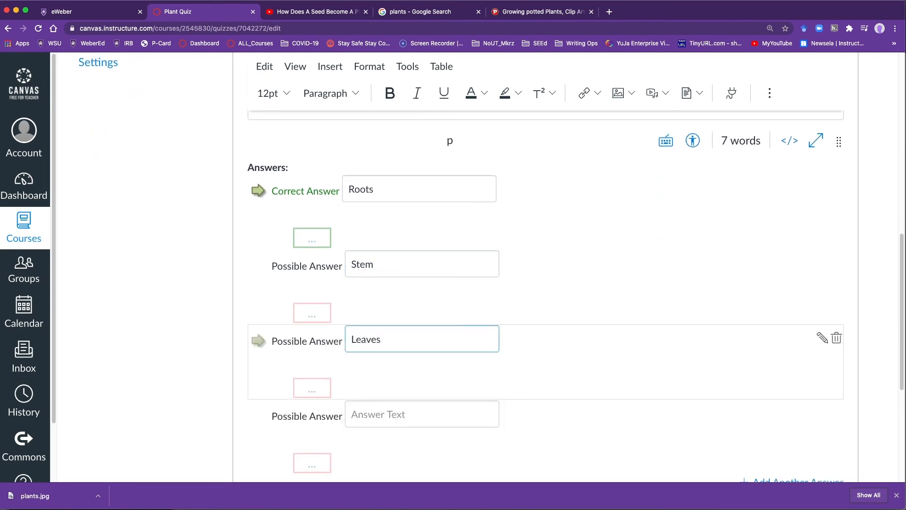
pyautogui.scroll(-1, 395, 377)
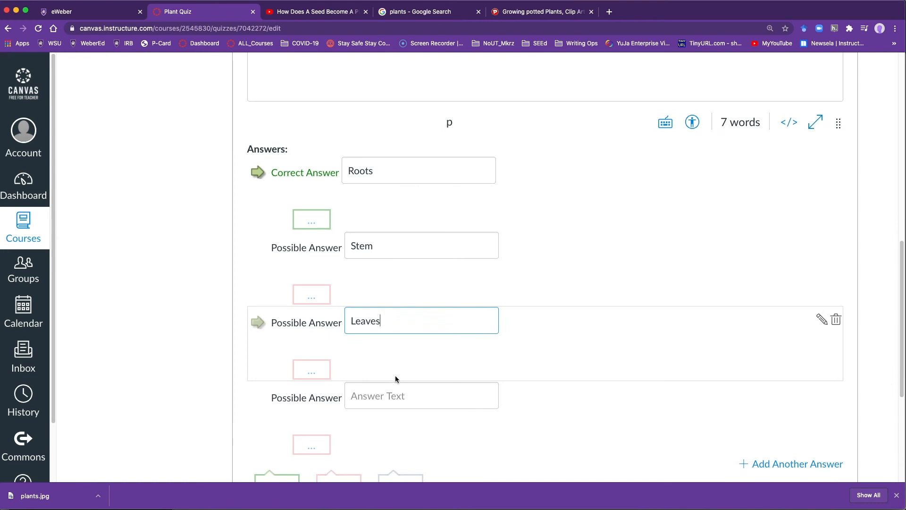
pyautogui.click(396, 396)
pyautogui.write('Flower')
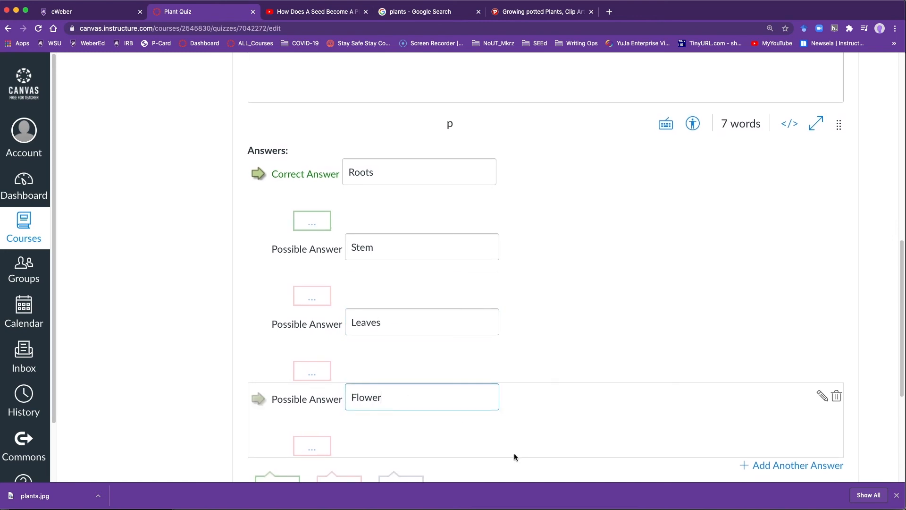
# Mark "Leaves" as the correct answer and close its comment editor without adding text
pyautogui.scroll(-1, 514, 453)
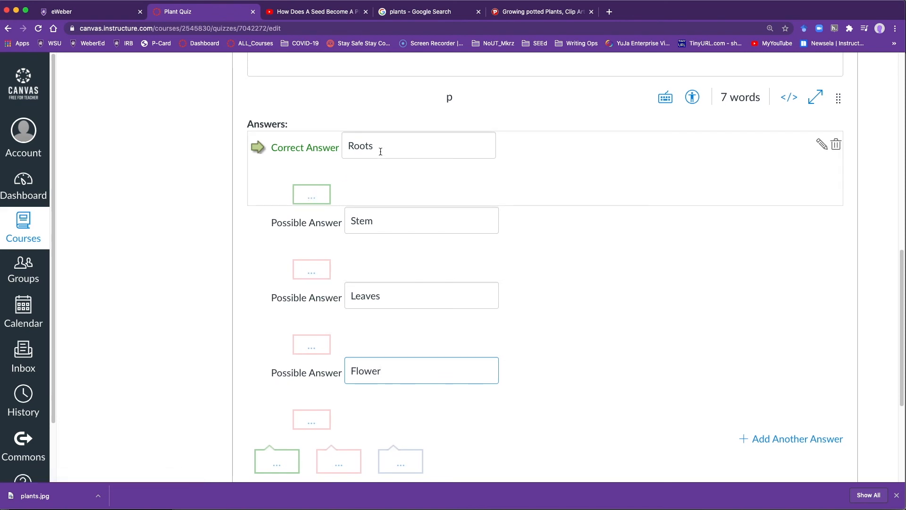
pyautogui.scroll(1, 313, 278)
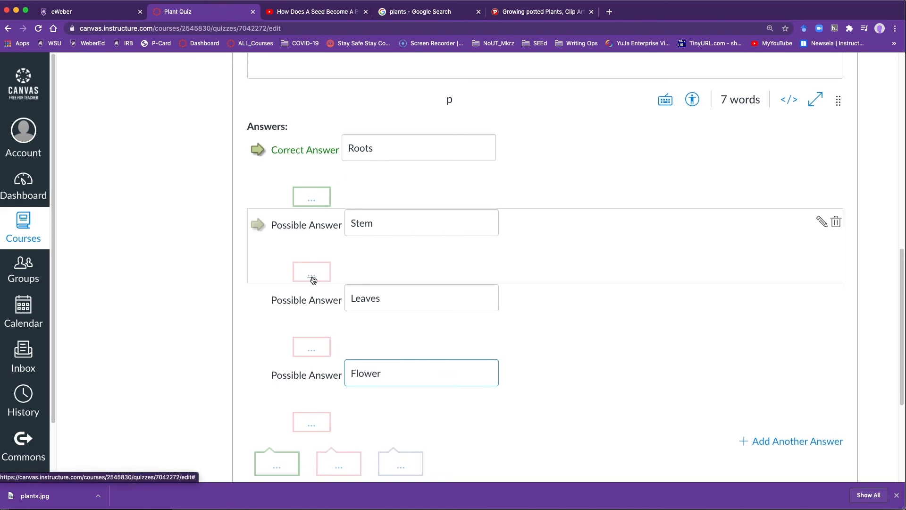
pyautogui.hscroll(1, 326, 285)
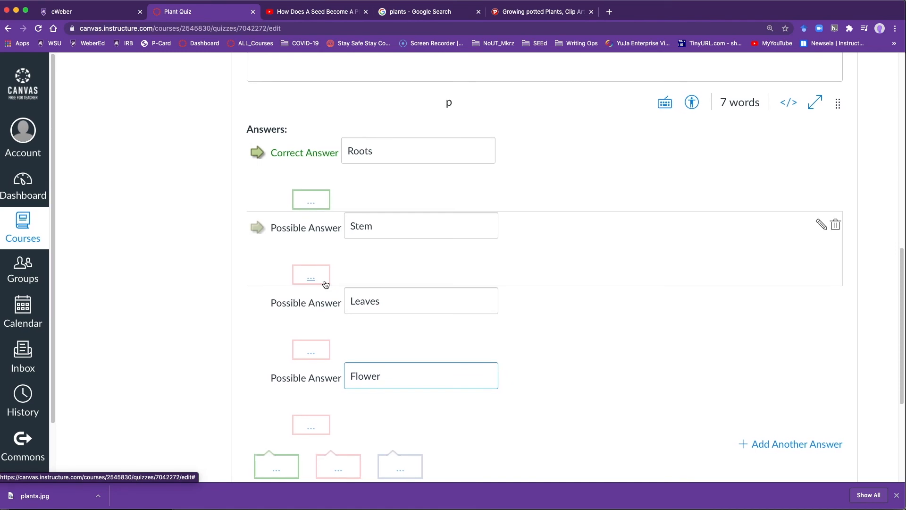
pyautogui.scroll(1, 318, 340)
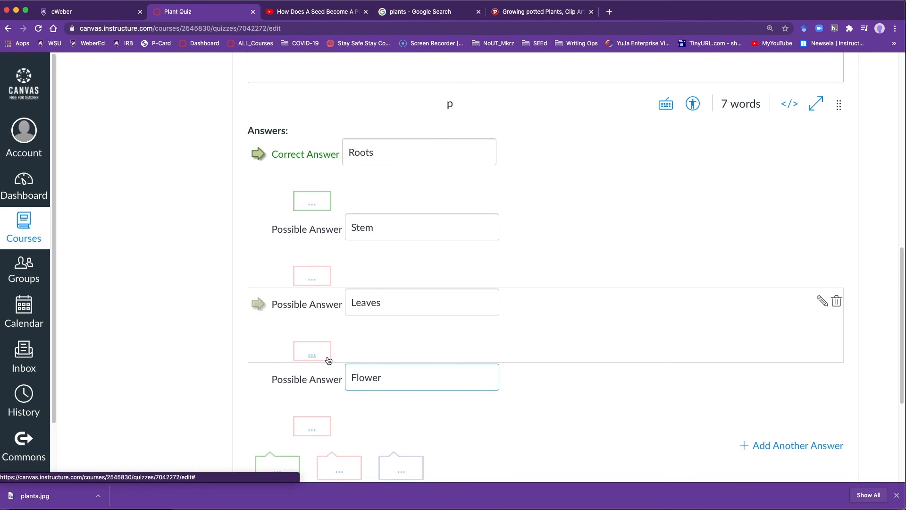
pyautogui.click(328, 360)
pyautogui.click(263, 305)
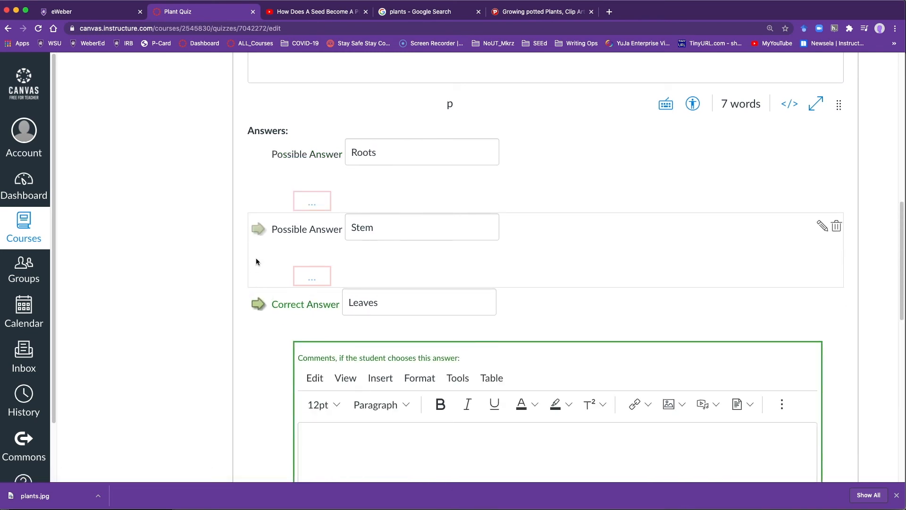
pyautogui.scroll(-3, 621, 309)
pyautogui.scroll(-5, 621, 309)
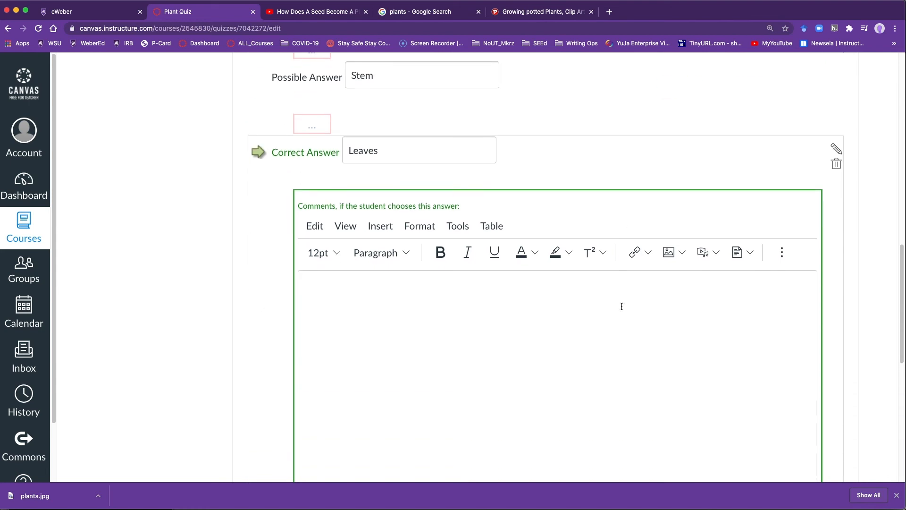
pyautogui.scroll(-2, 455, 280)
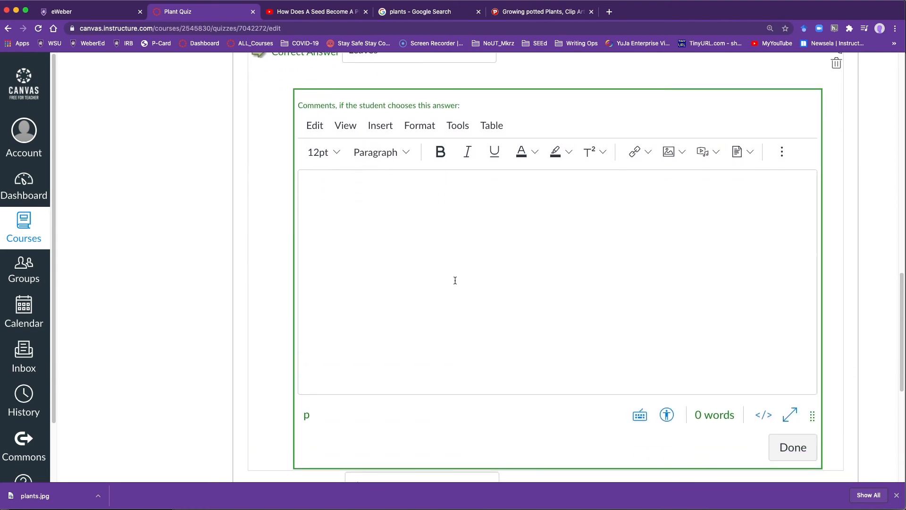
pyautogui.click(778, 446)
pyautogui.scroll(4, 466, 261)
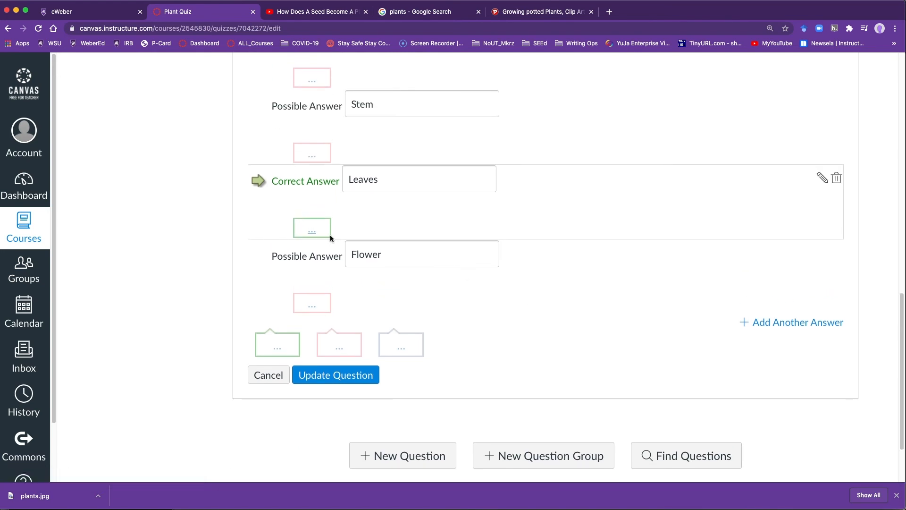
# Write the comment "Great job!" for students who choose the "Leaves" answer
pyautogui.click(310, 232)
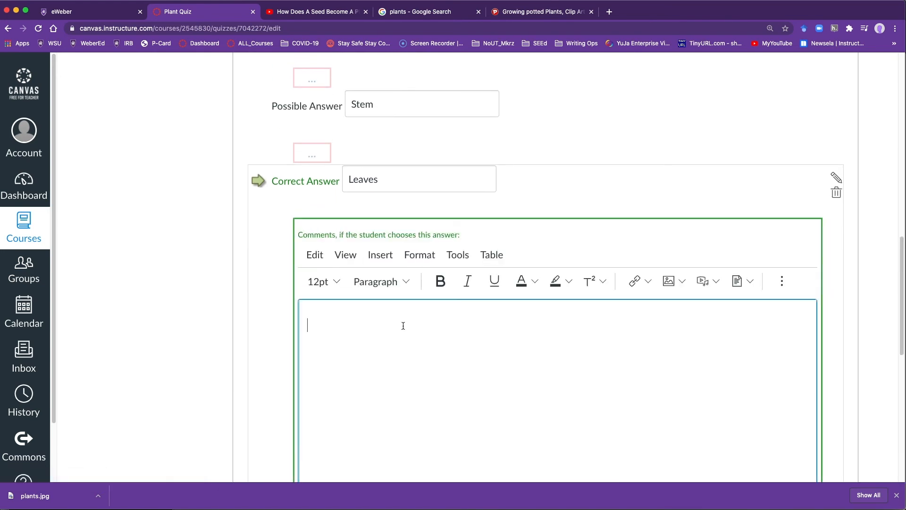
pyautogui.write('Great job!')
pyautogui.scroll(-5, 419, 324)
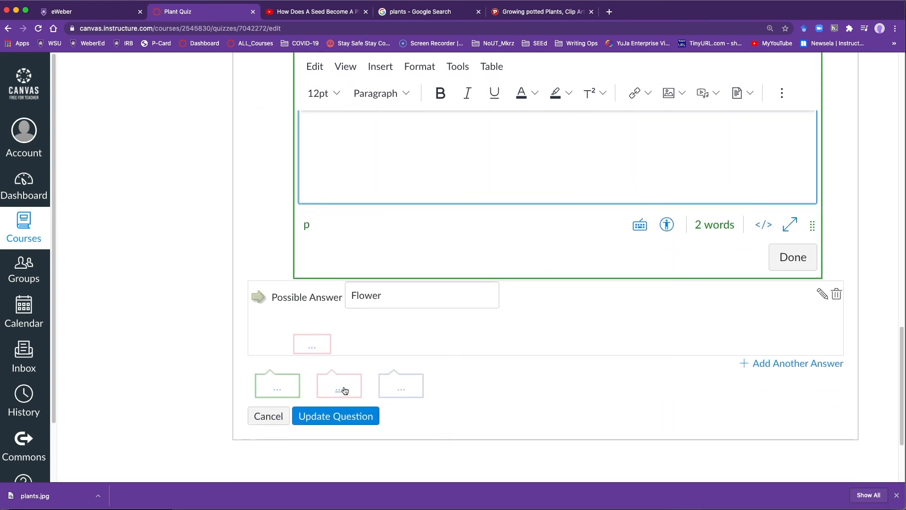
# Write "Try the quiz again." as the question's general wrong answer comment
pyautogui.click(340, 386)
pyautogui.scroll(-2, 349, 382)
pyautogui.scroll(-4, 351, 383)
pyautogui.click(338, 272)
pyautogui.write('Try the quiz again')
pyautogui.scroll(-4, 339, 274)
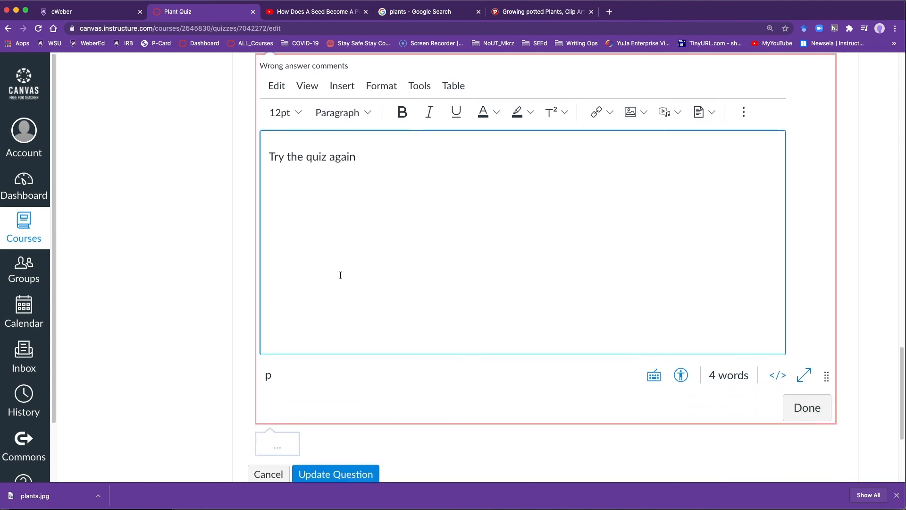
pyautogui.scroll(2, 358, 236)
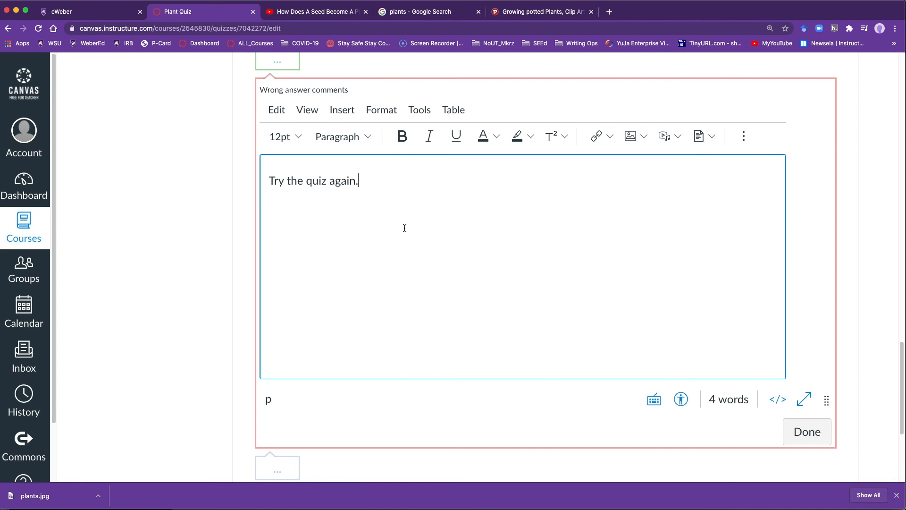
pyautogui.scroll(-1, 406, 220)
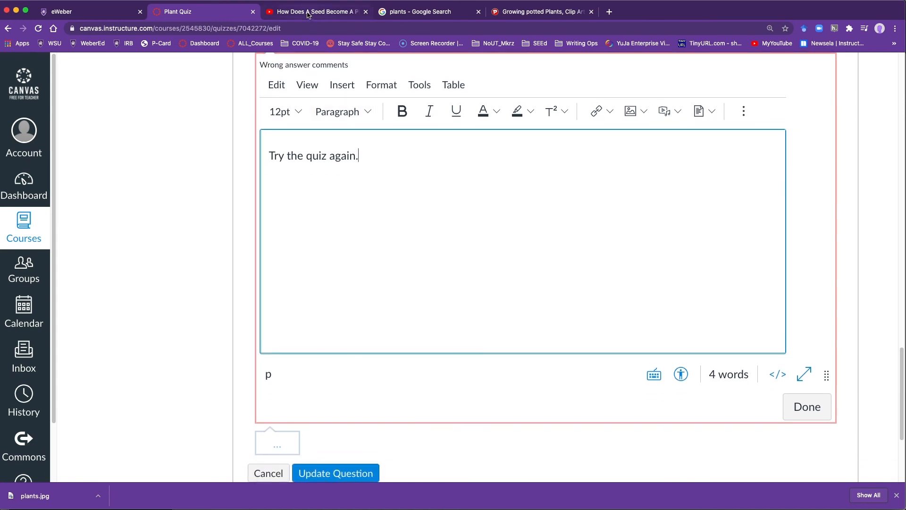
# Copy the share link of the YouTube video "How Does A Seed Become A Plant?" into the wrong answer comment on a new line and finish the comment
pyautogui.click(315, 11)
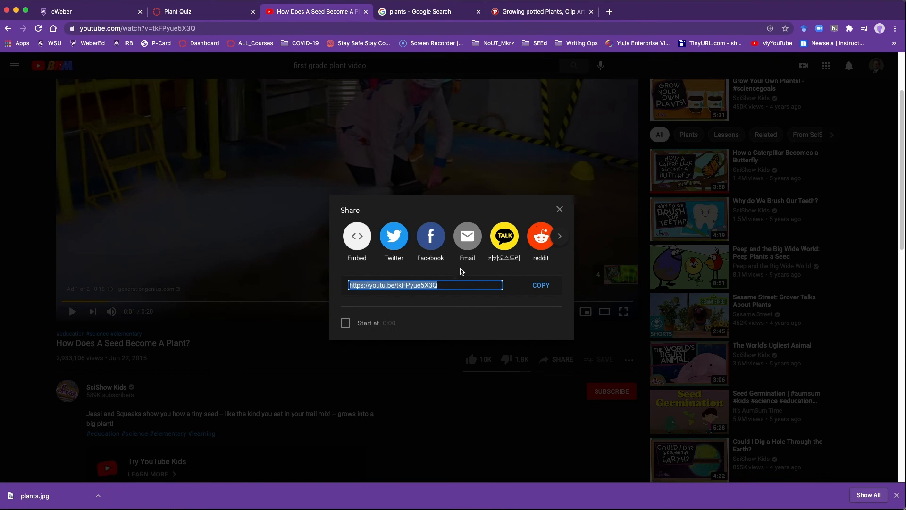
pyautogui.click(542, 286)
pyautogui.click(204, 14)
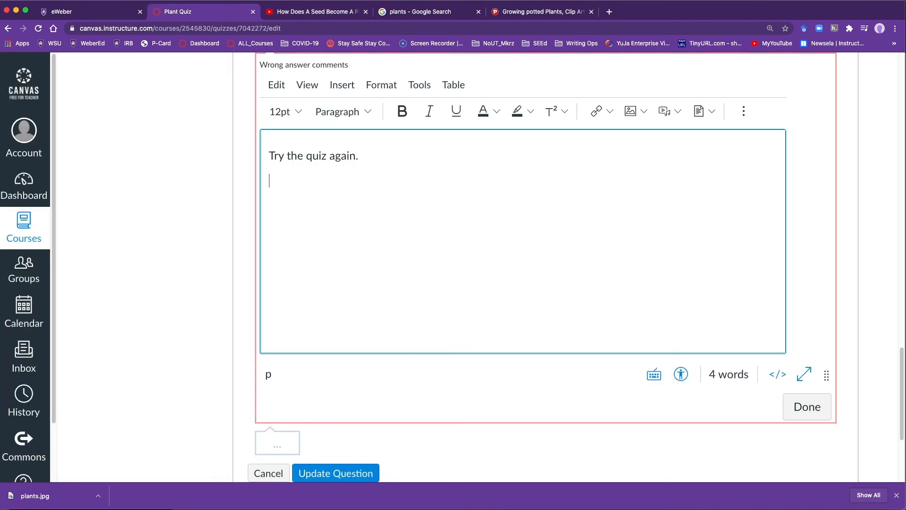
pyautogui.press('super+v')
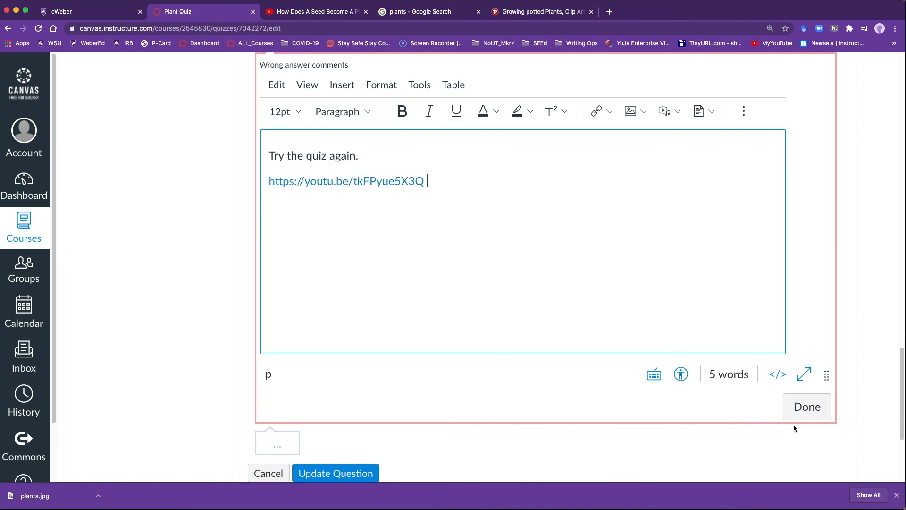
pyautogui.click(808, 408)
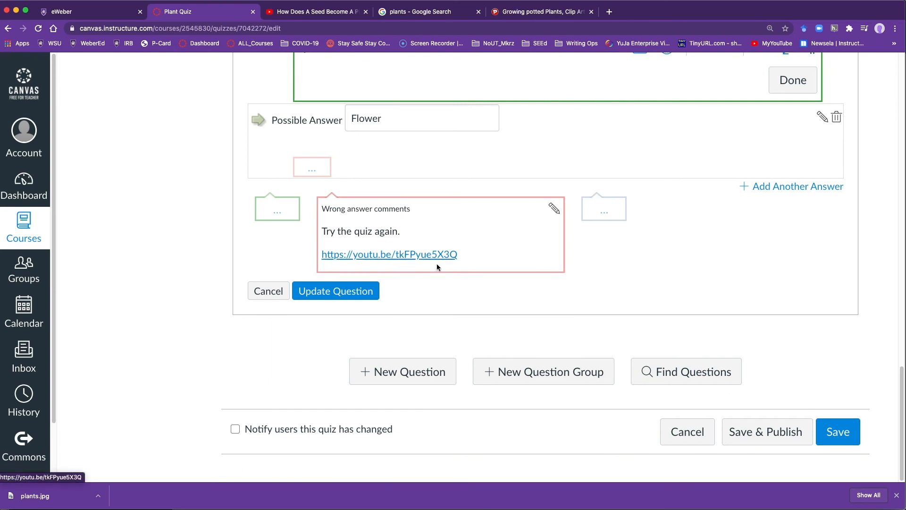
# Finish editing the "Great job!" comment on the "Leaves" answer
pyautogui.scroll(15, 438, 267)
pyautogui.scroll(-6, 440, 265)
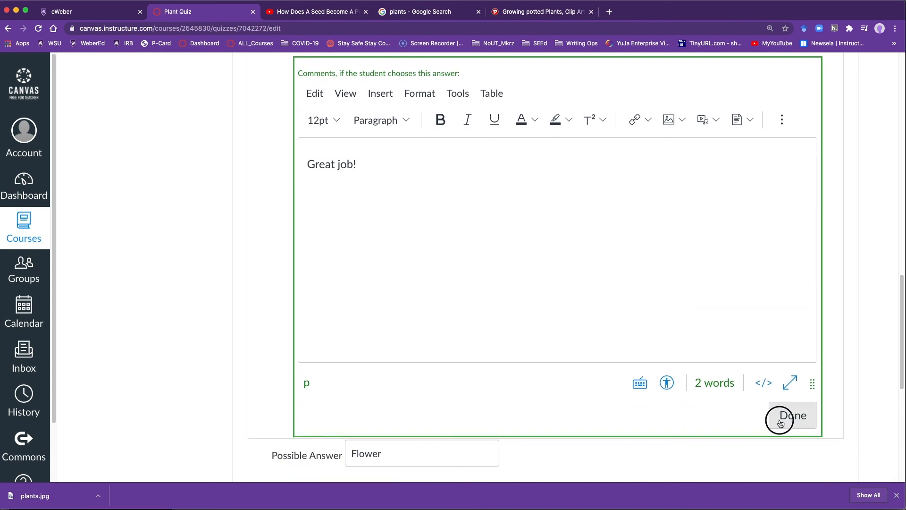
pyautogui.click(780, 424)
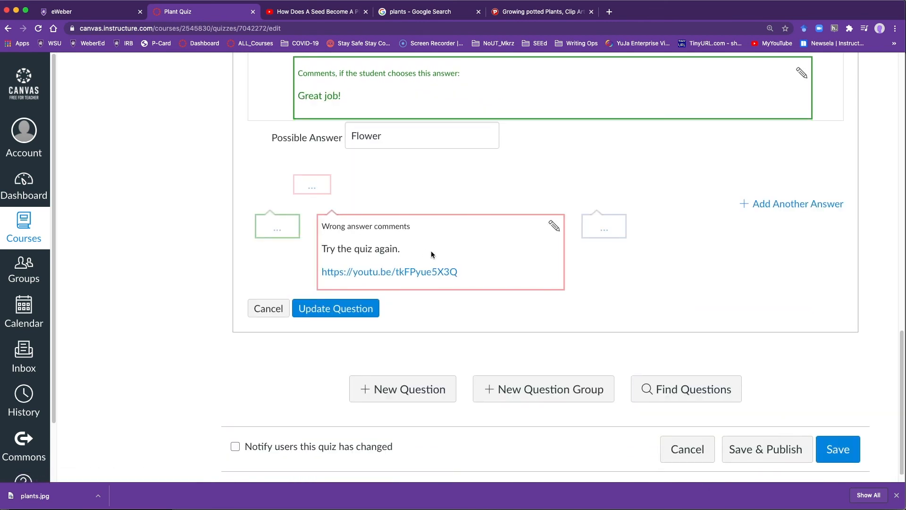
pyautogui.scroll(15, 427, 250)
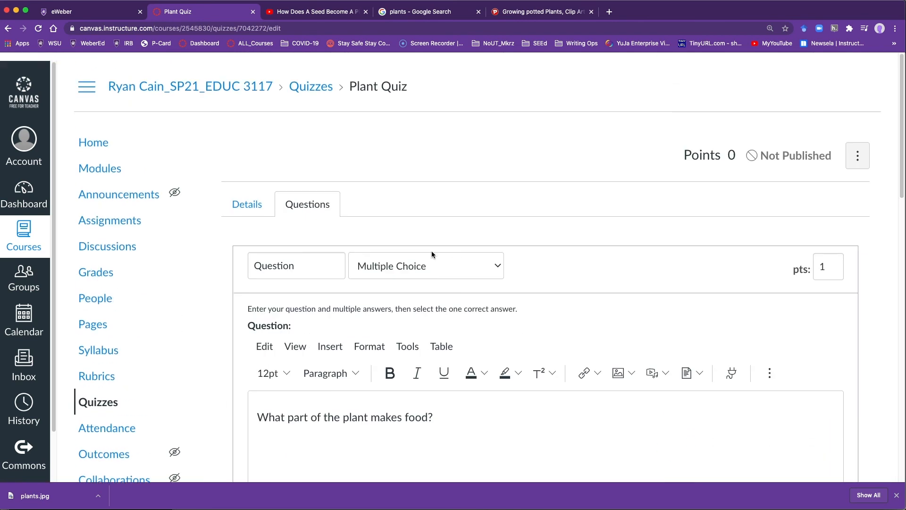
pyautogui.scroll(-15, 431, 250)
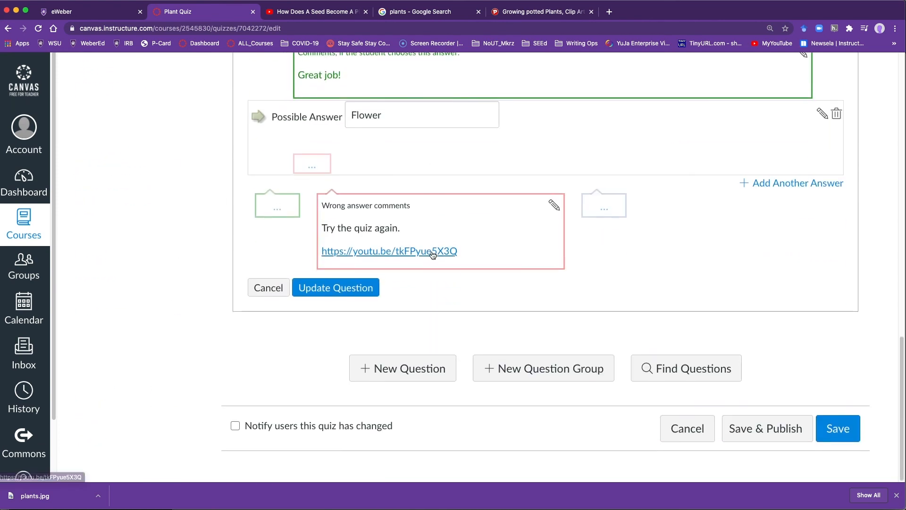
pyautogui.scroll(-3, 7, 424)
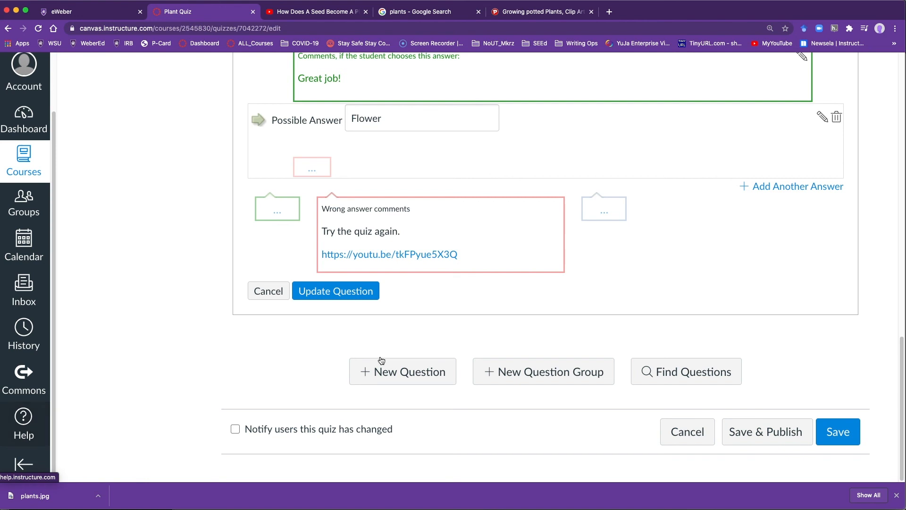
# Save the question about which plant part makes food and add a new Fill In the Blank question to the quiz
pyautogui.click(361, 371)
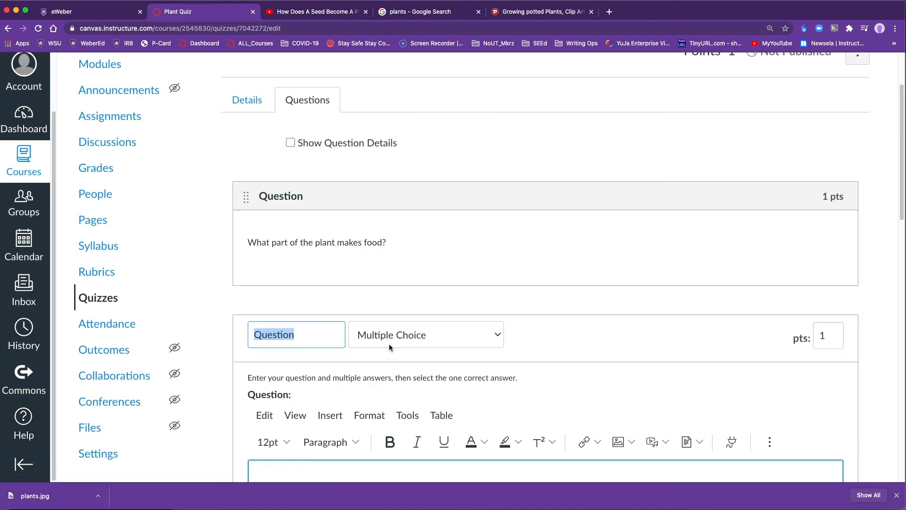
pyautogui.click(389, 343)
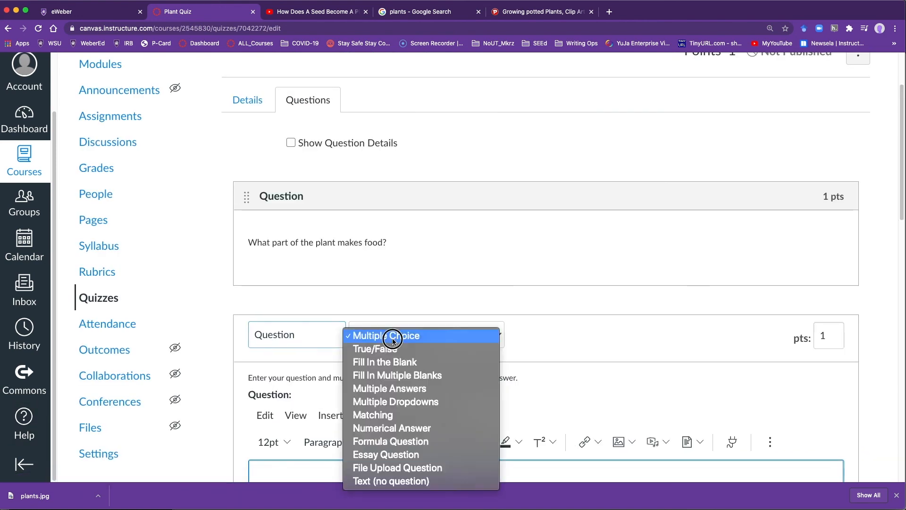
pyautogui.click(445, 361)
pyautogui.scroll(-4, 501, 363)
pyautogui.scroll(-5, 517, 369)
pyautogui.scroll(-3, 517, 369)
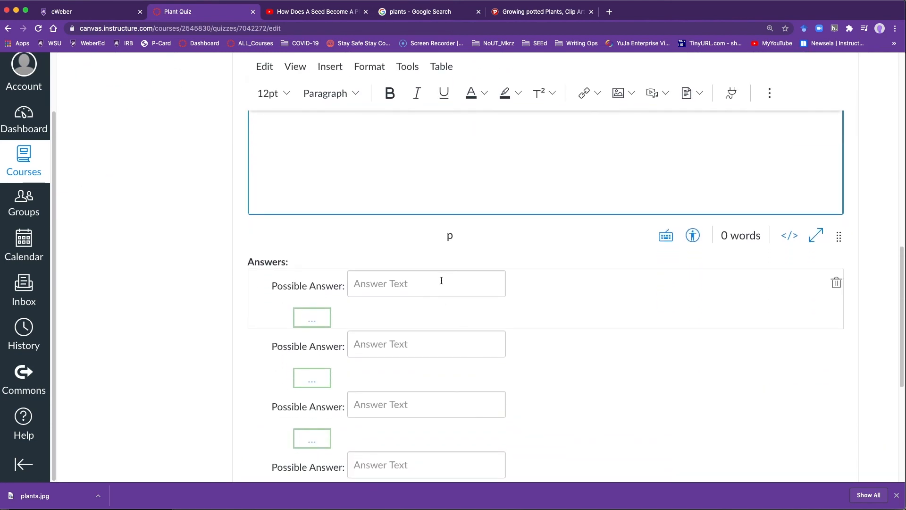
pyautogui.scroll(4, 442, 409)
pyautogui.scroll(4, 442, 409)
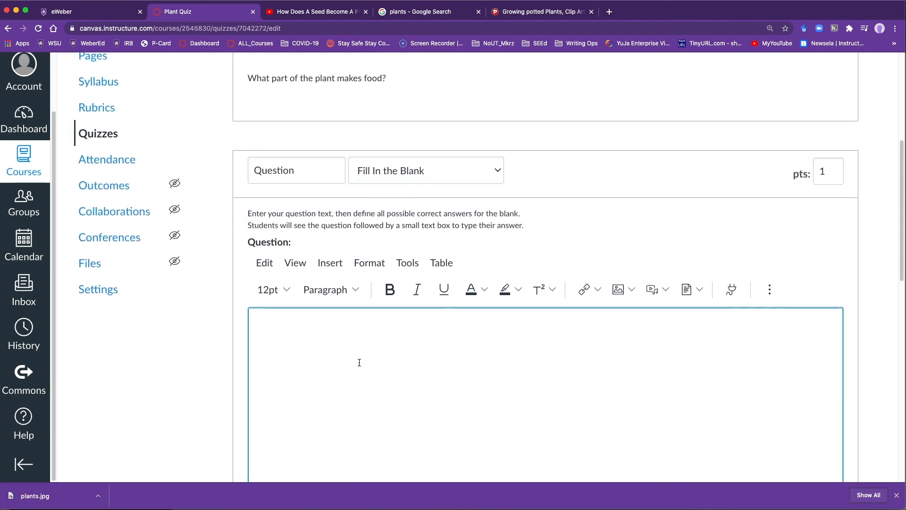
# Write the question text "What is the part of the plant that makes seeds?"
pyautogui.write('What is ')
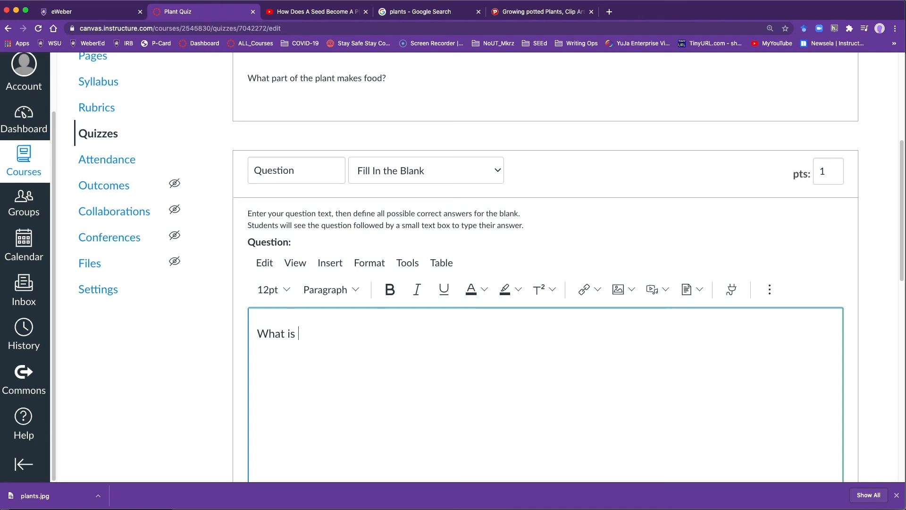
pyautogui.write('the part of the plan')
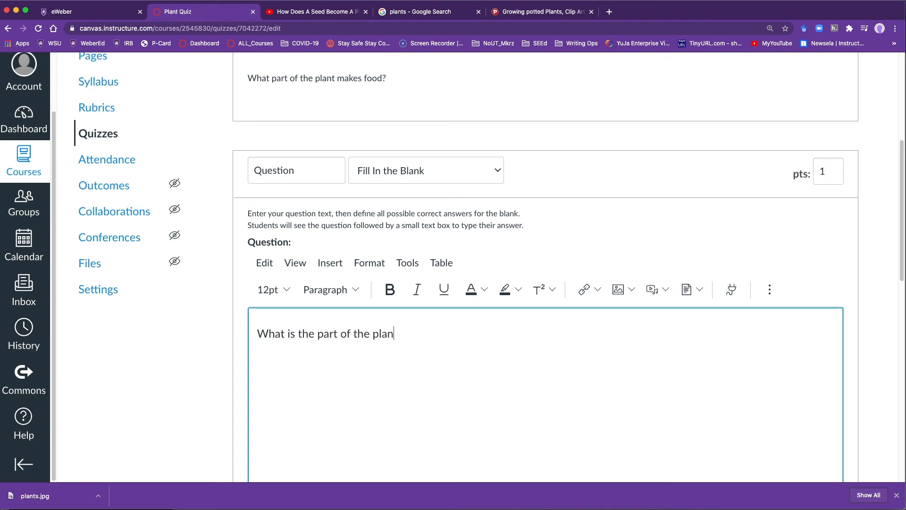
pyautogui.write('t that makes ')
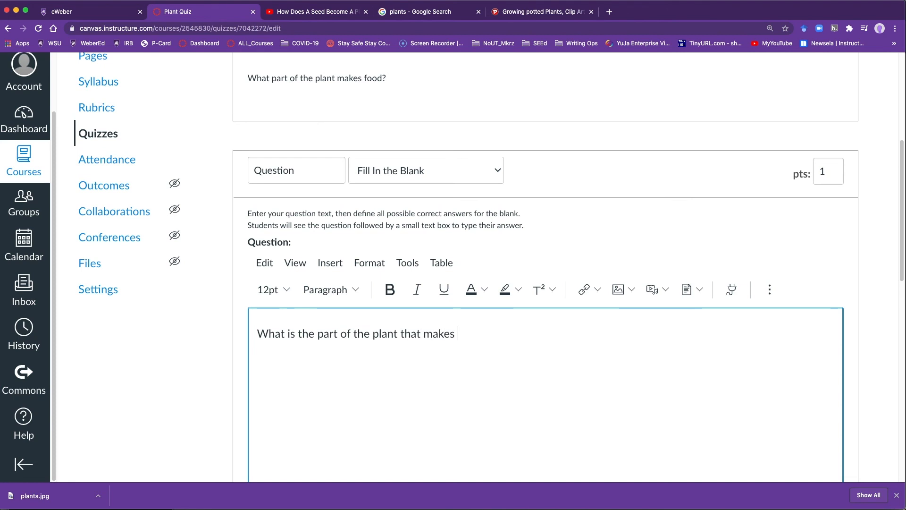
pyautogui.write('seeds')
# Enter "Flower", "flower" and "flowr" as the possible answers and save the seeds question
pyautogui.scroll(-5, 299, 327)
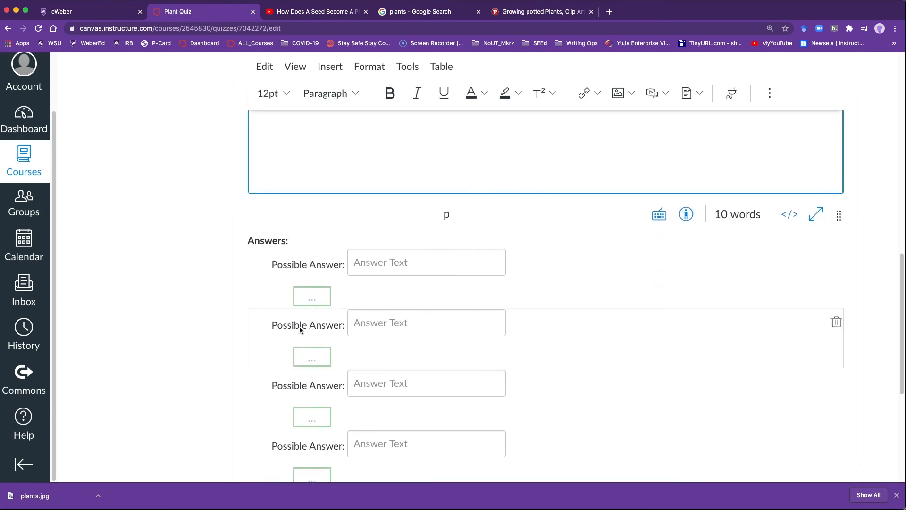
pyautogui.click(386, 267)
pyautogui.write('Flower')
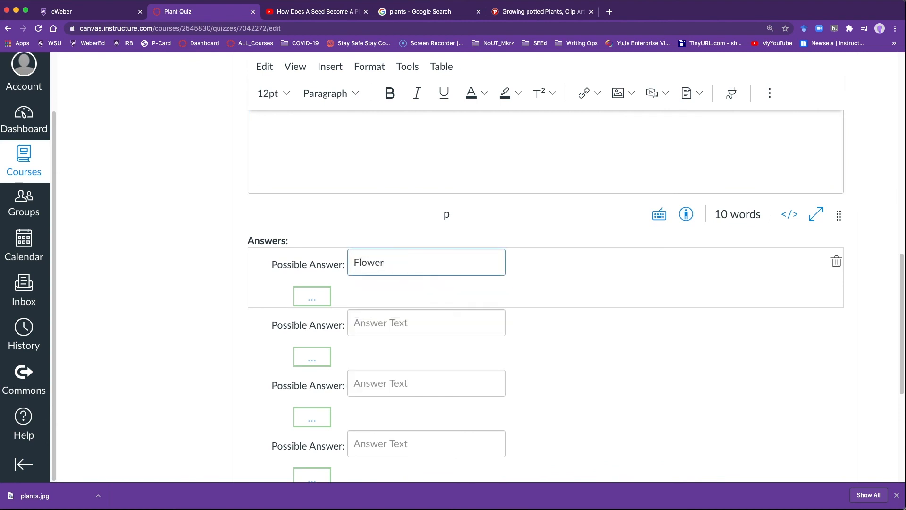
pyautogui.click(374, 325)
pyautogui.write('flower')
pyautogui.click(367, 384)
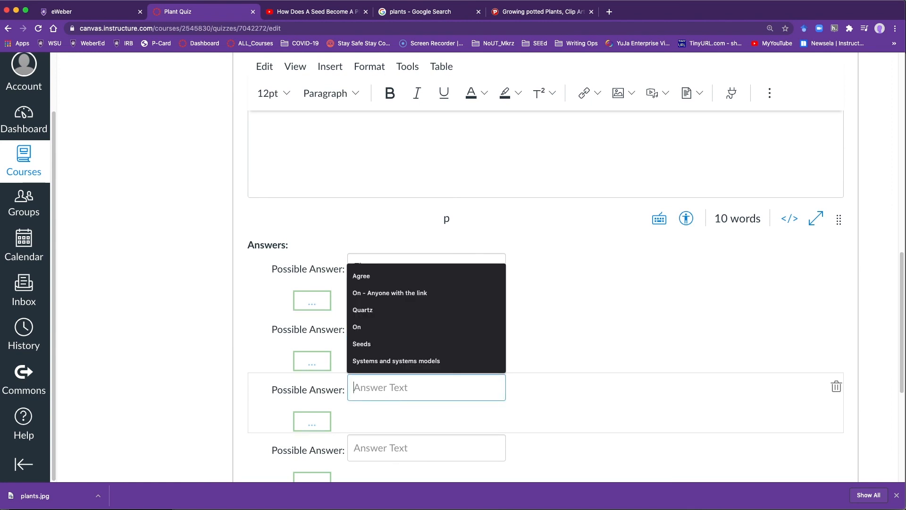
pyautogui.write('flowr')
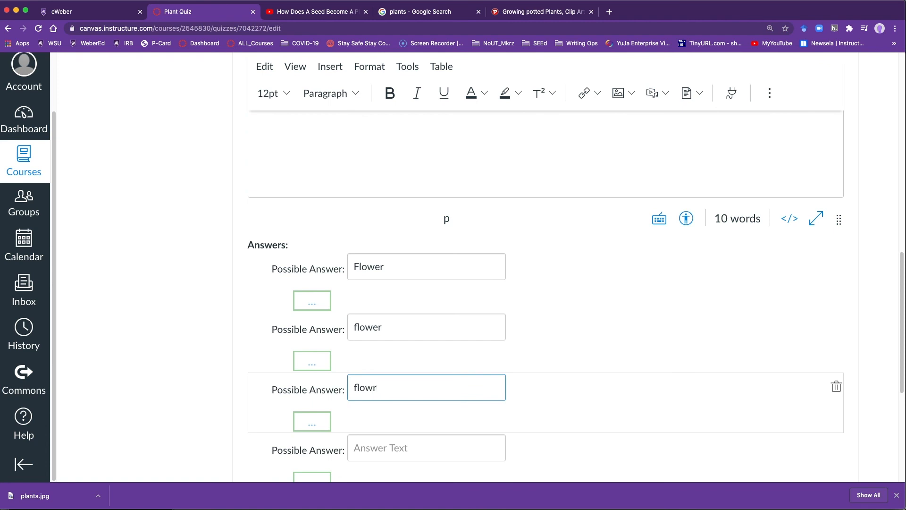
pyautogui.scroll(-1, 398, 370)
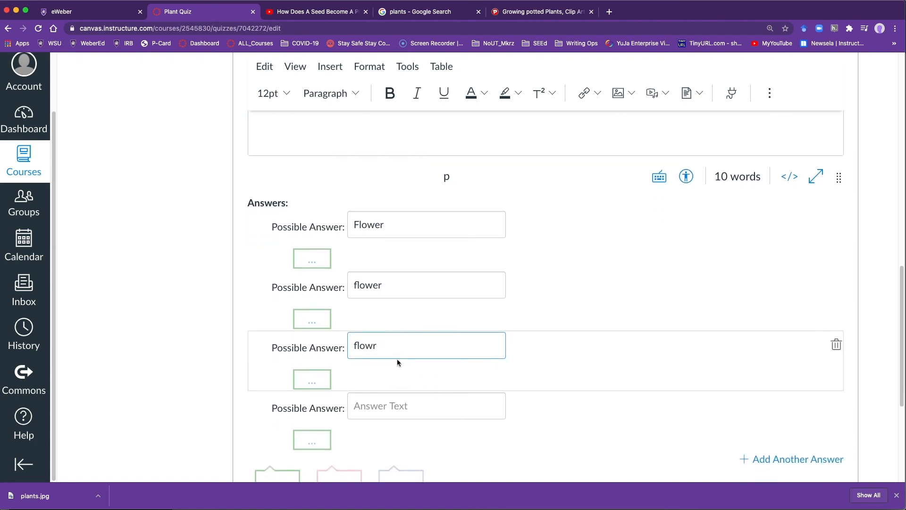
pyautogui.scroll(-1, 415, 319)
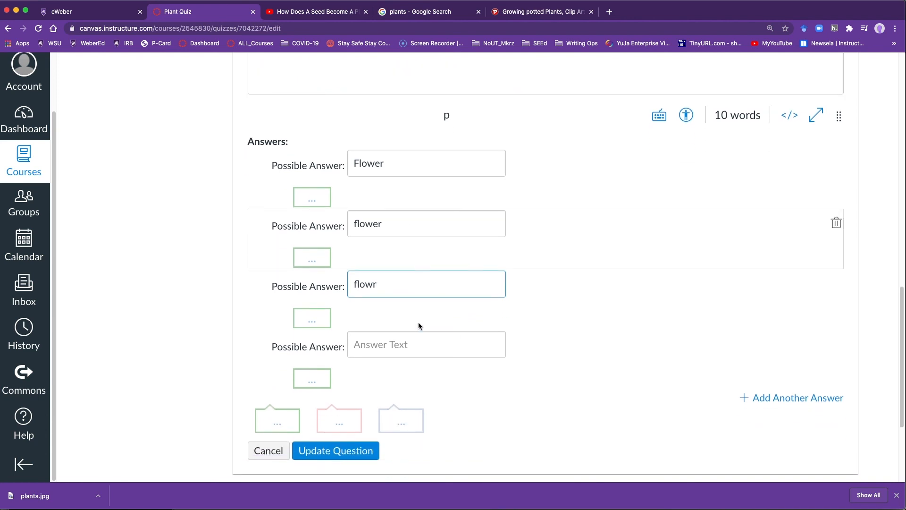
pyautogui.scroll(-1, 418, 322)
pyautogui.click(354, 436)
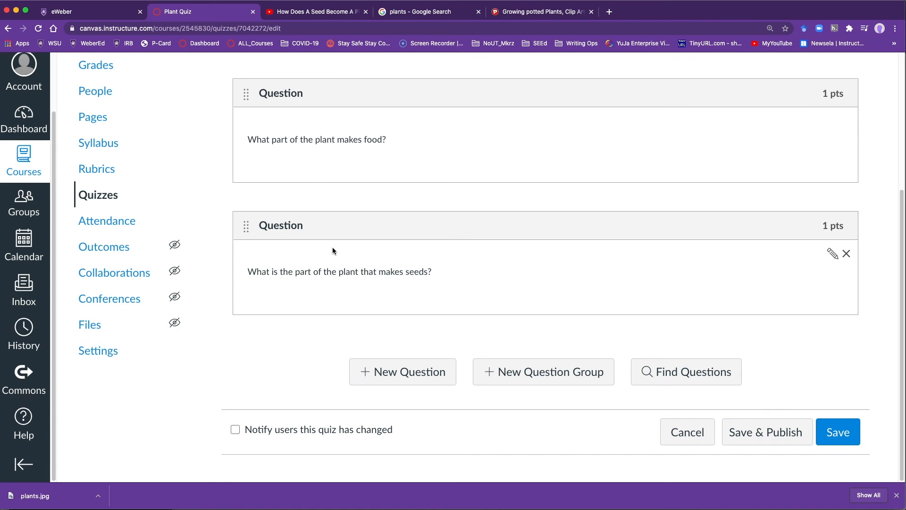
# Allow multiple attempts in the Plant Quiz details
pyautogui.scroll(5, 665, 346)
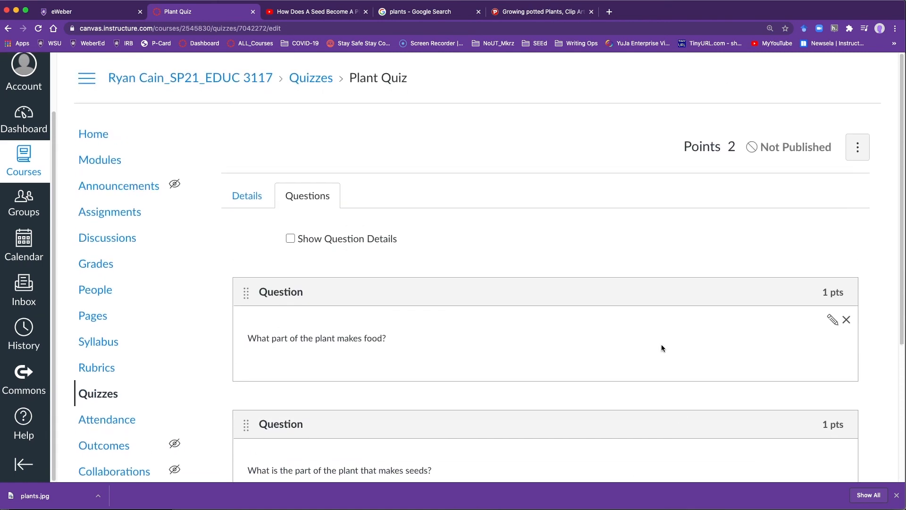
pyautogui.scroll(-5, 661, 347)
pyautogui.scroll(5, 443, 244)
pyautogui.click(232, 189)
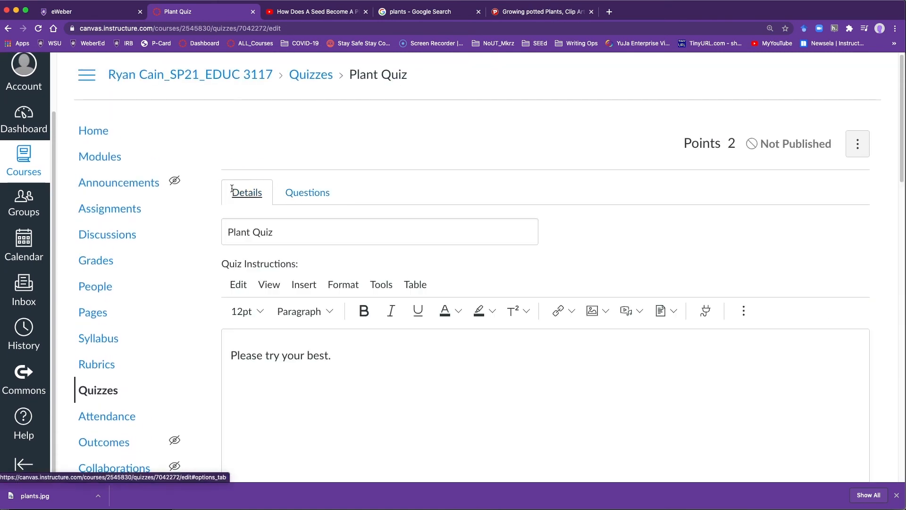
pyautogui.scroll(-10, 637, 281)
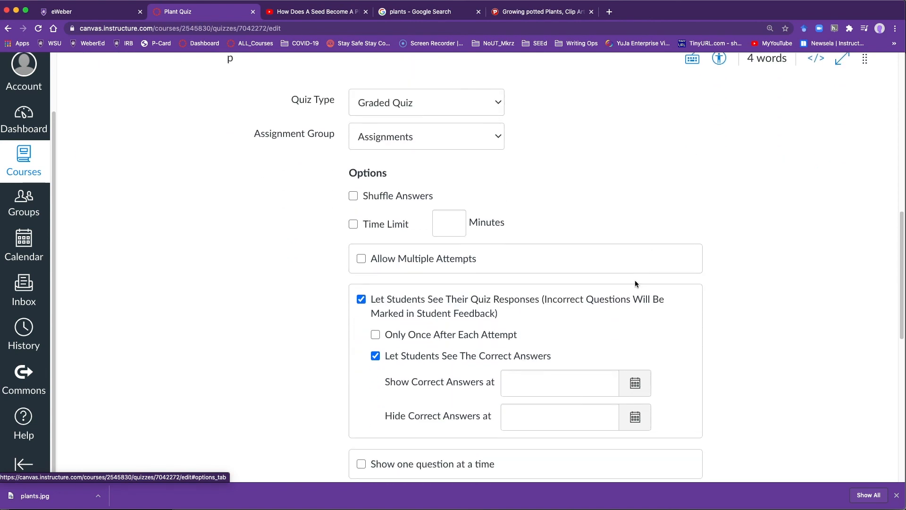
pyautogui.click(360, 260)
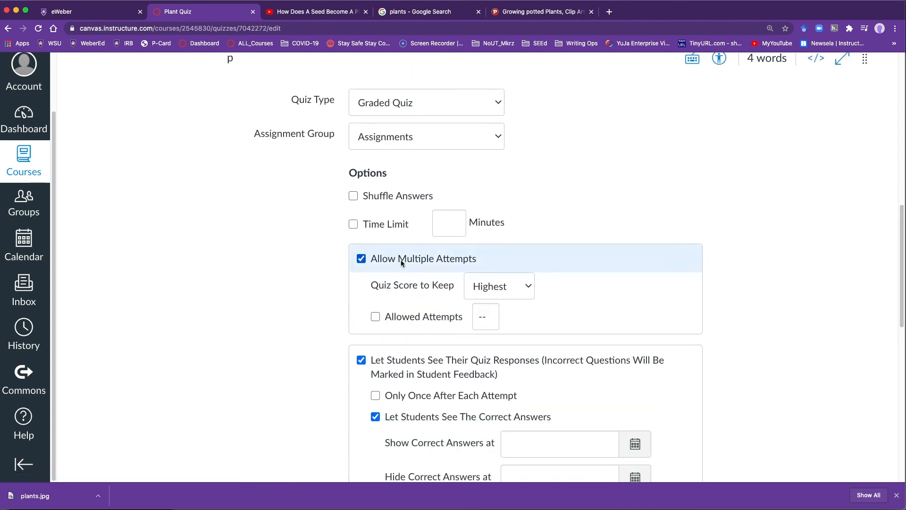
# Set the quiz's due date to February 26, 2021, then save and publish the quiz
pyautogui.scroll(-3, 559, 284)
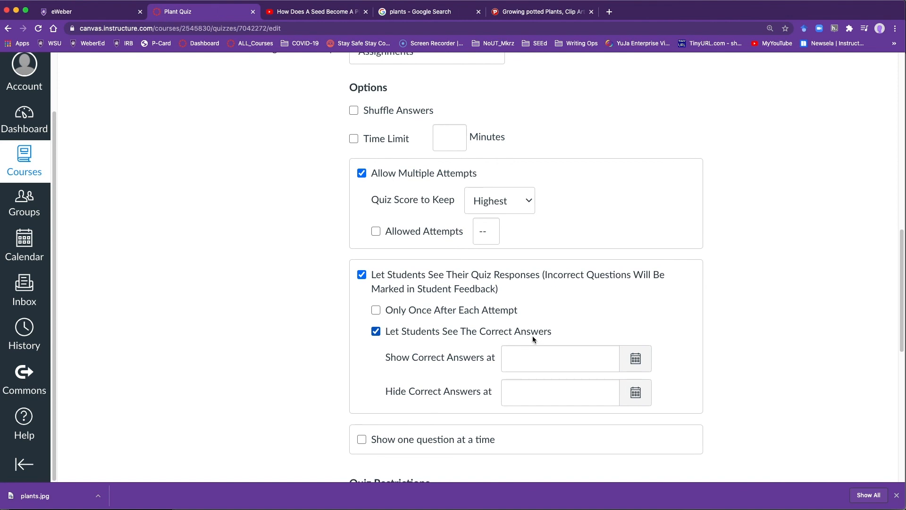
pyautogui.scroll(-5, 533, 337)
pyautogui.scroll(-5, 533, 335)
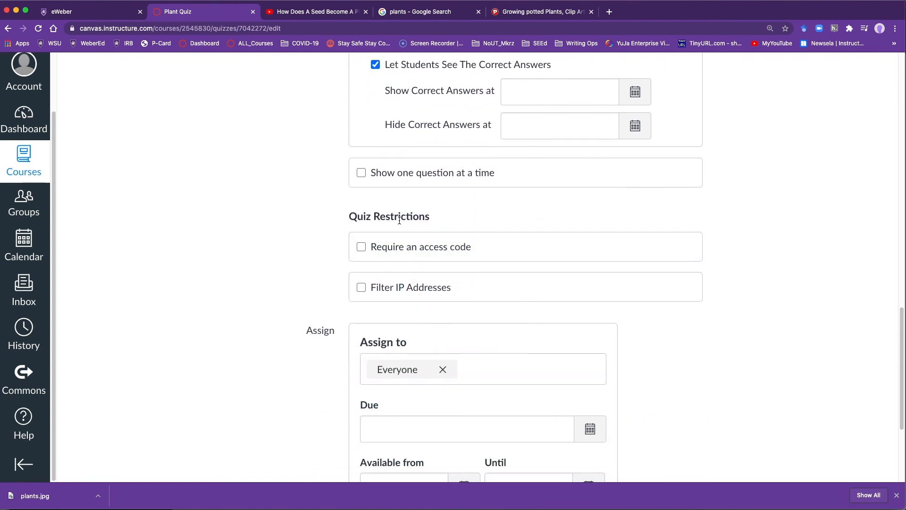
pyautogui.scroll(-4, 477, 248)
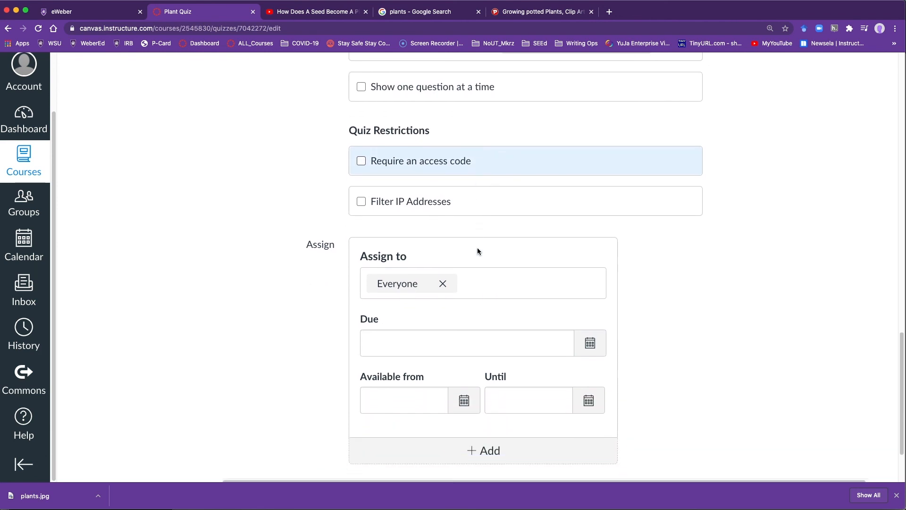
pyautogui.click(590, 312)
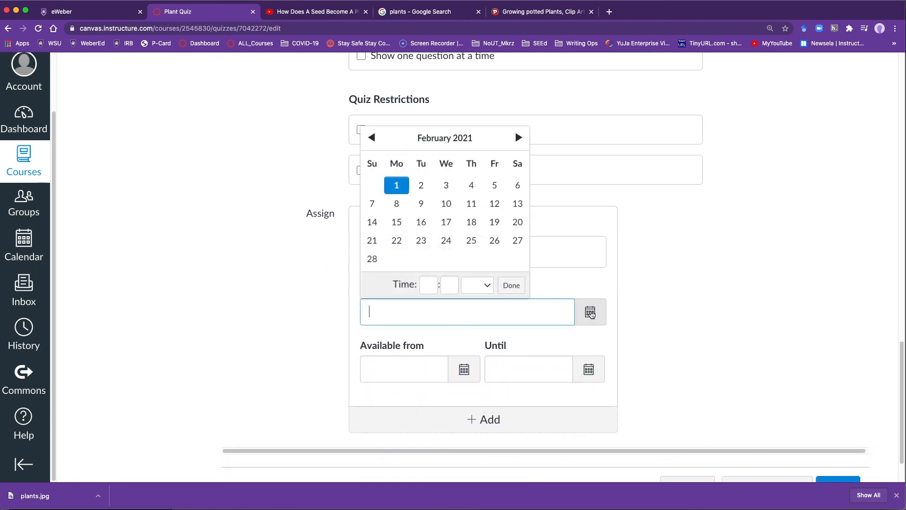
pyautogui.click(494, 241)
pyautogui.scroll(-3, 722, 384)
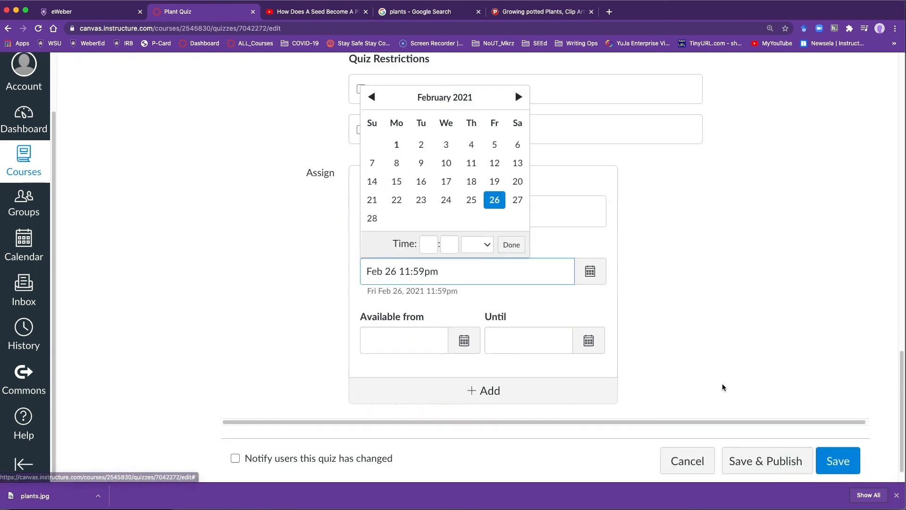
pyautogui.click(781, 434)
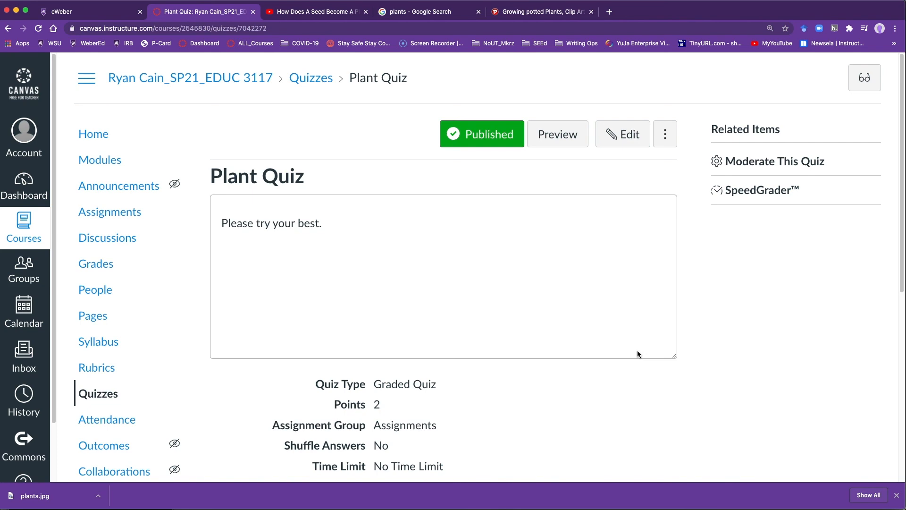
# Preview the Plant Quiz, answer "Roots" for question 1 and "flower" for question 2, and submit the attempt
pyautogui.scroll(-10, 637, 353)
pyautogui.scroll(10, 637, 353)
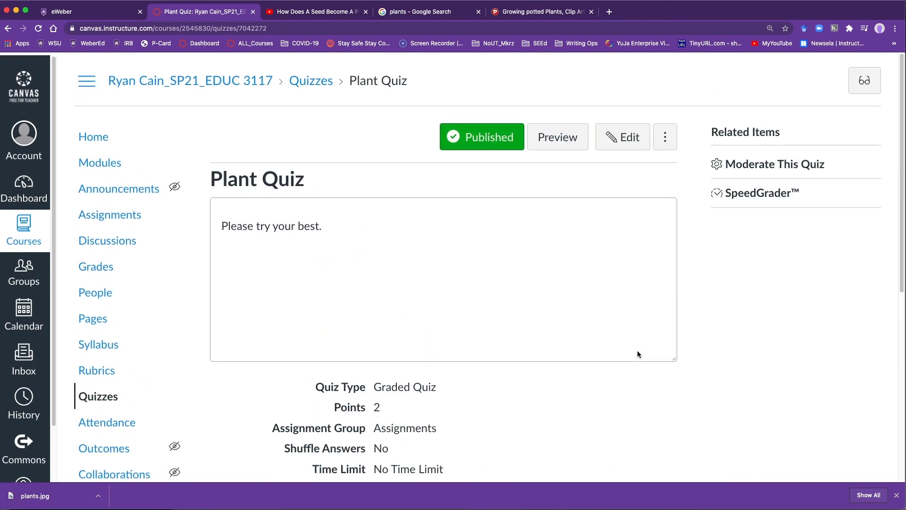
pyautogui.click(557, 138)
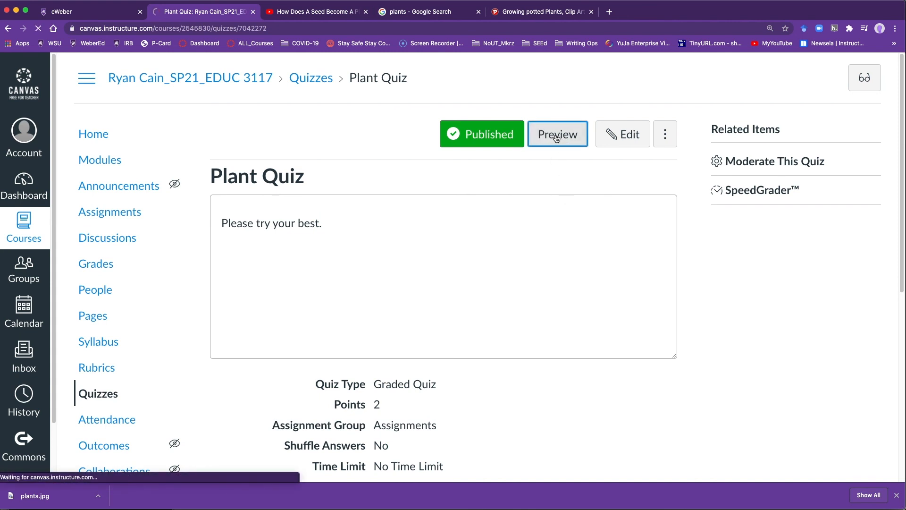
pyautogui.scroll(-5, 551, 213)
pyautogui.scroll(-1, 454, 298)
pyautogui.click(270, 240)
pyautogui.scroll(-4, 429, 240)
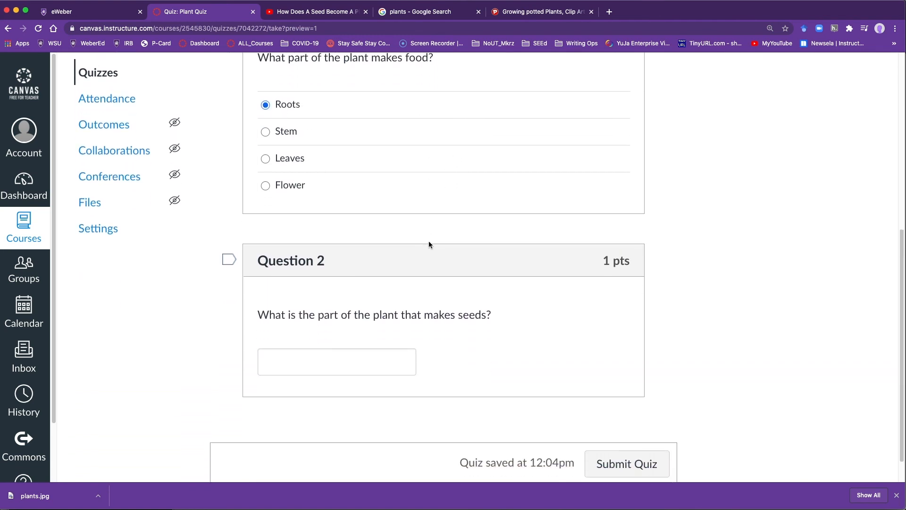
pyautogui.click(342, 334)
pyautogui.write('flower')
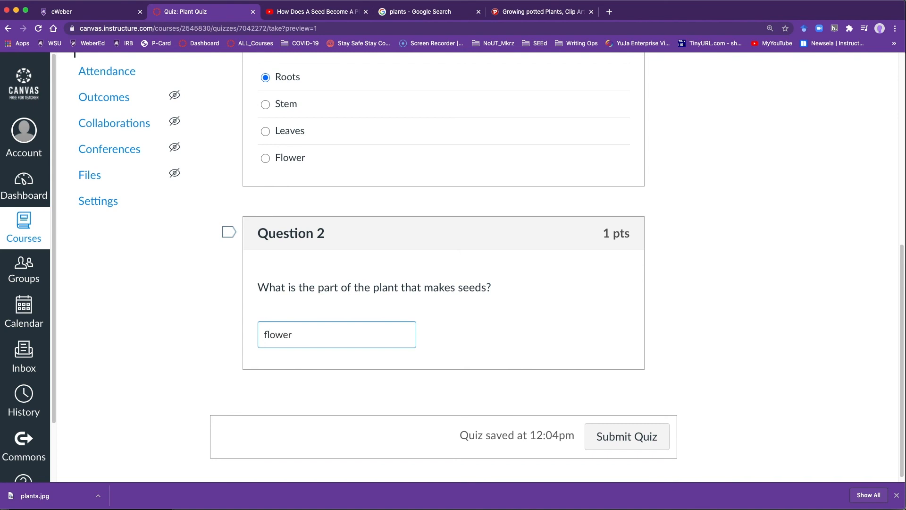
pyautogui.click(638, 441)
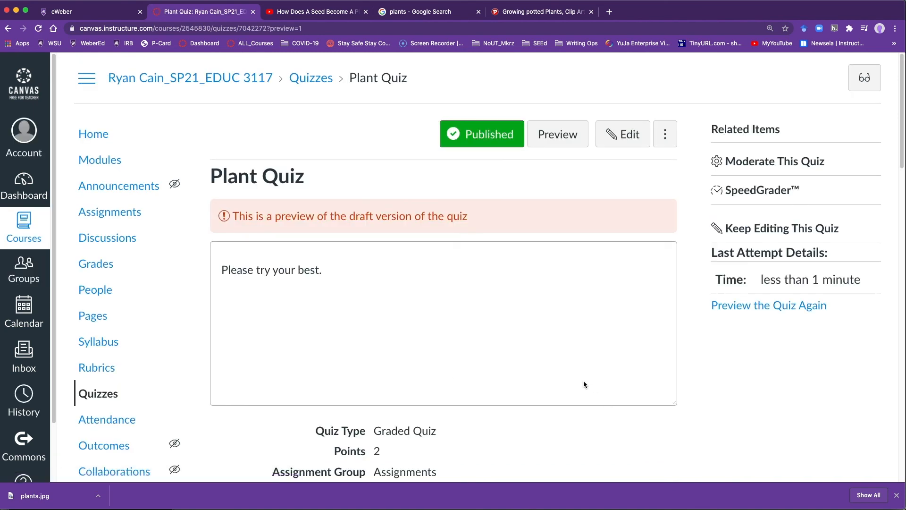
# Examine the submitted preview attempt's score, correct answers and wrong answer comment
pyautogui.scroll(-7, 583, 380)
pyautogui.scroll(-1, 584, 384)
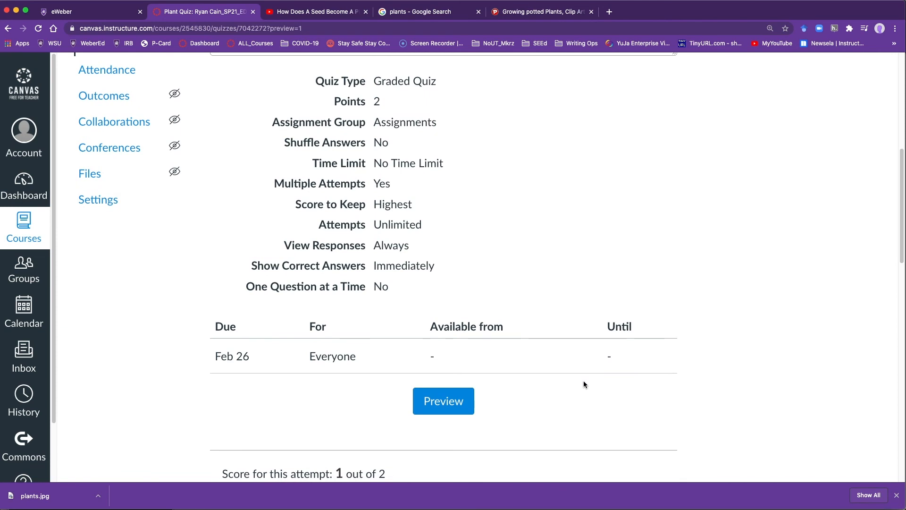
pyautogui.scroll(-8, 583, 384)
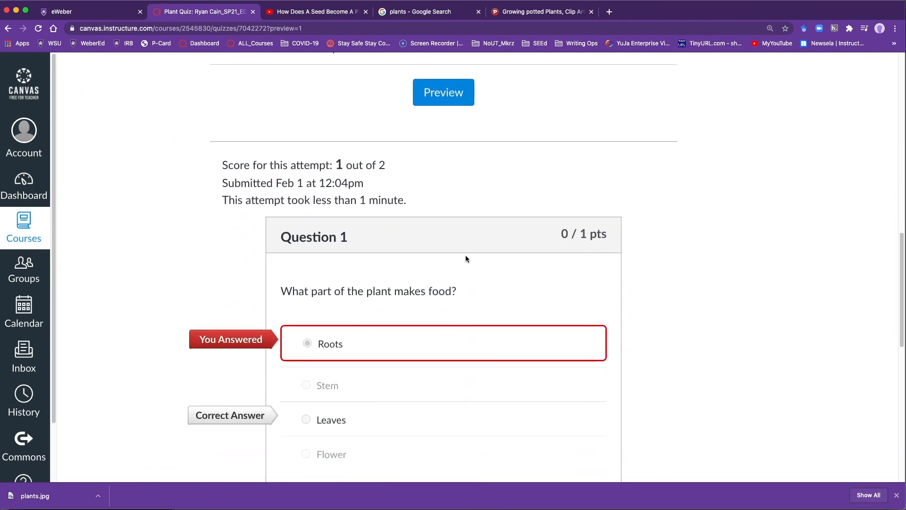
pyautogui.scroll(-2, 463, 260)
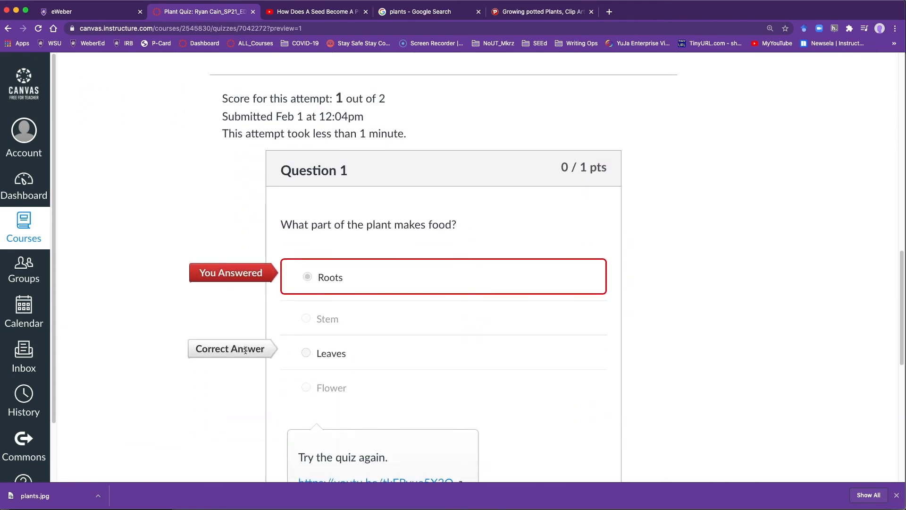
pyautogui.scroll(-9, 494, 368)
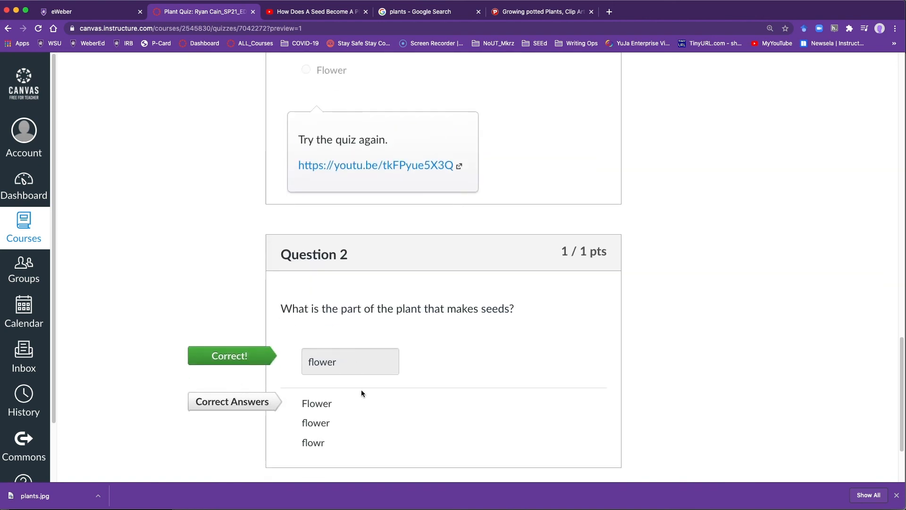
# Edit the quiz so students cannot see the correct answers, and save the change
pyautogui.scroll(15, 361, 393)
pyautogui.click(628, 141)
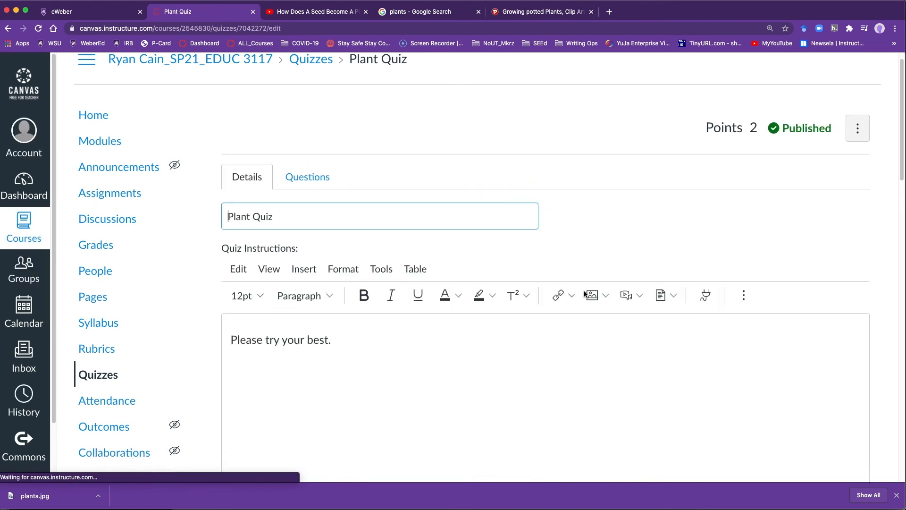
pyautogui.scroll(-3, 585, 294)
pyautogui.scroll(-6, 584, 290)
pyautogui.scroll(-4, 584, 290)
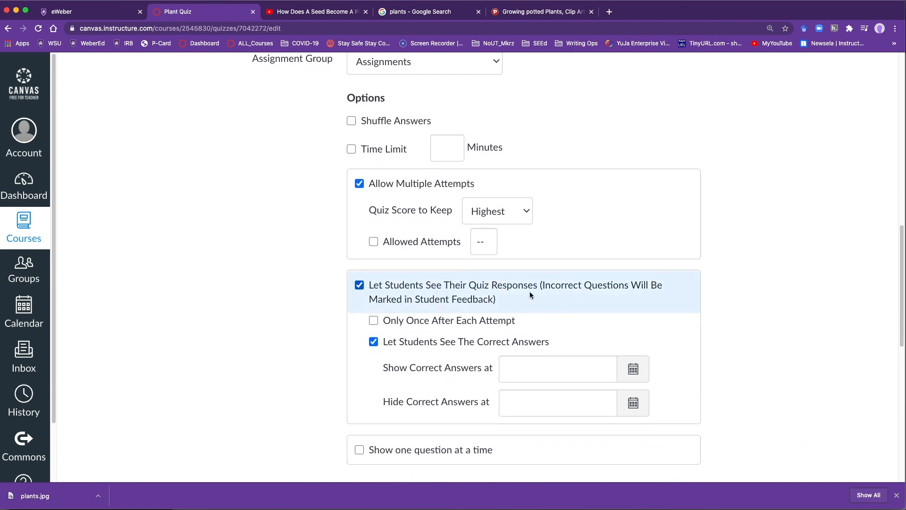
pyautogui.click(373, 341)
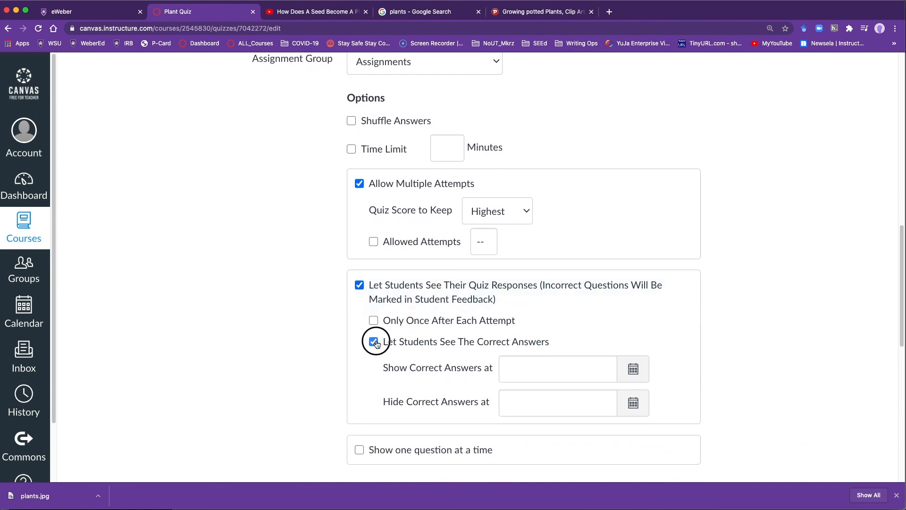
pyautogui.scroll(-8, 583, 329)
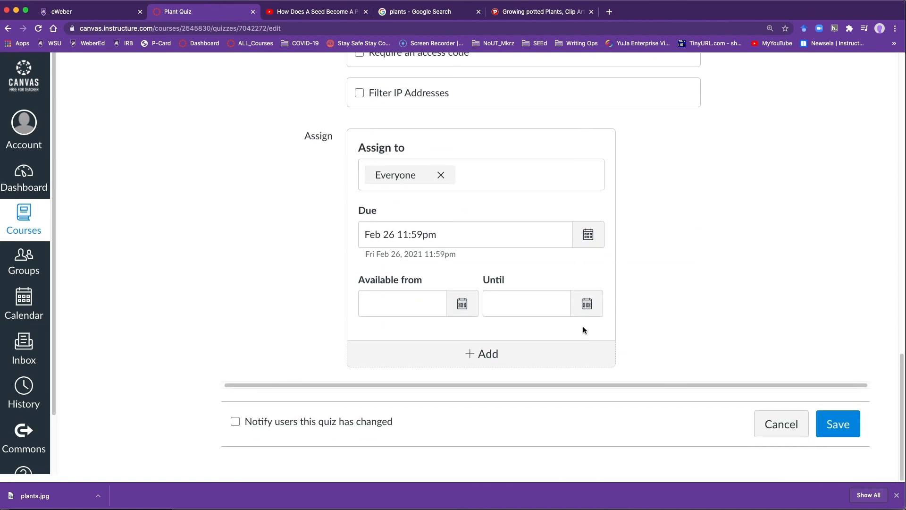
pyautogui.click(843, 437)
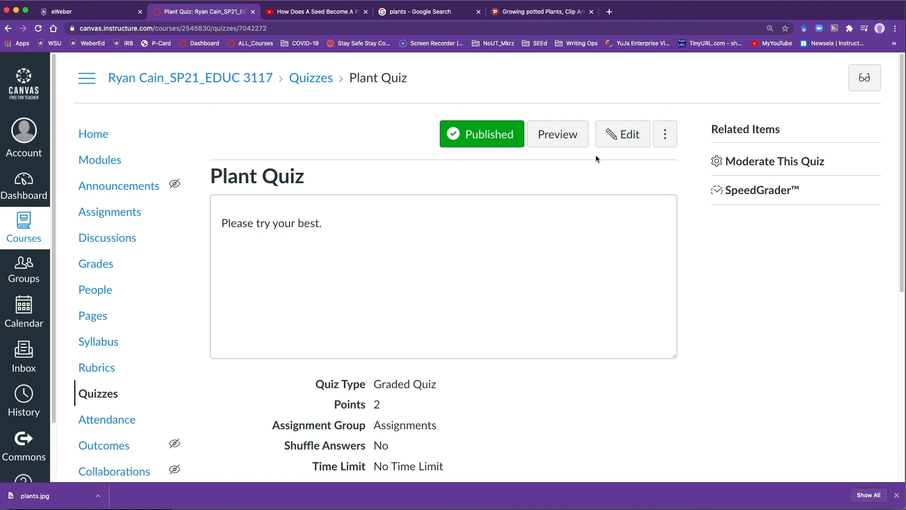
# Open the course's modules list and check the items in the Plant Unit module
pyautogui.click(102, 160)
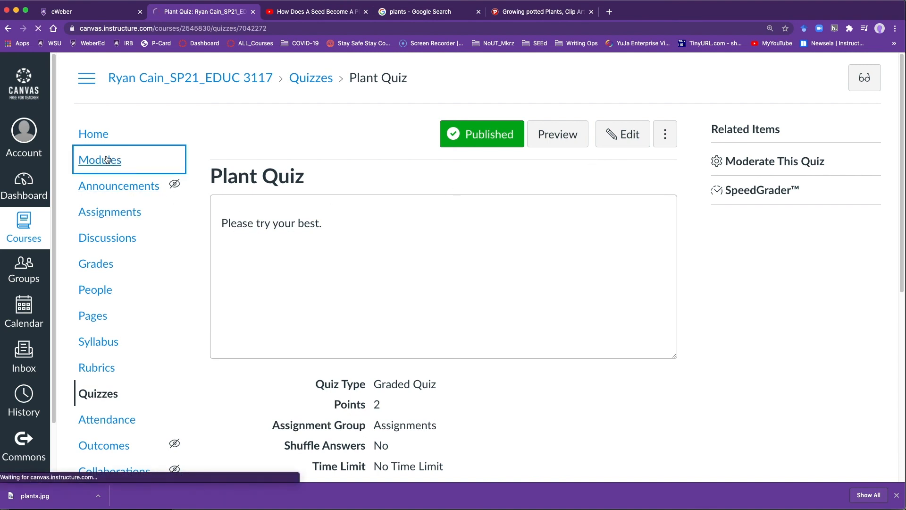
pyautogui.scroll(-2, 375, 271)
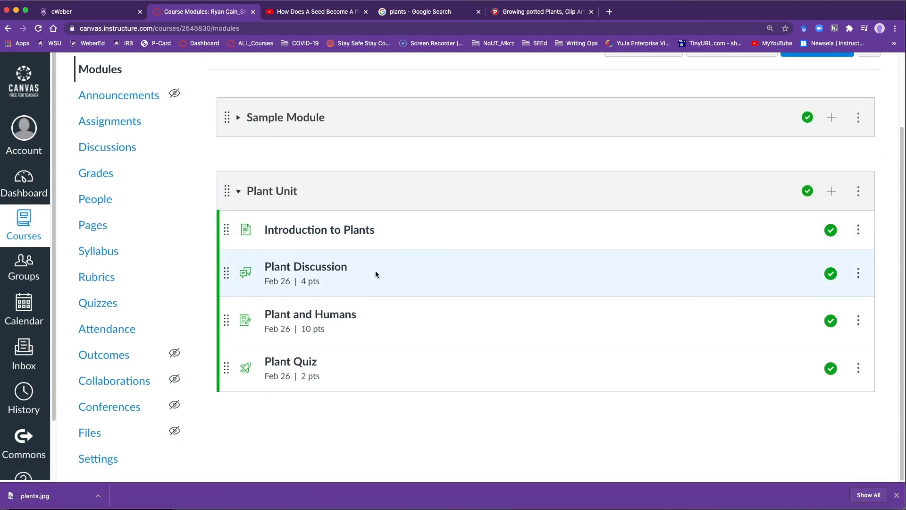